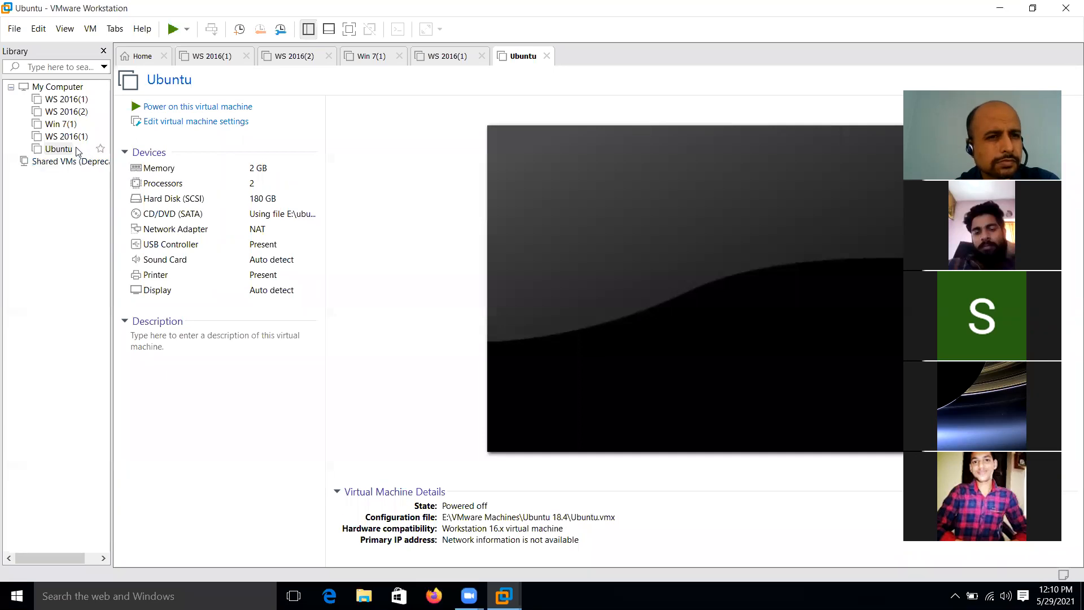
Step: Select the WS 2016(1) virtual machine in the Library and power it on
left_click(77, 140)
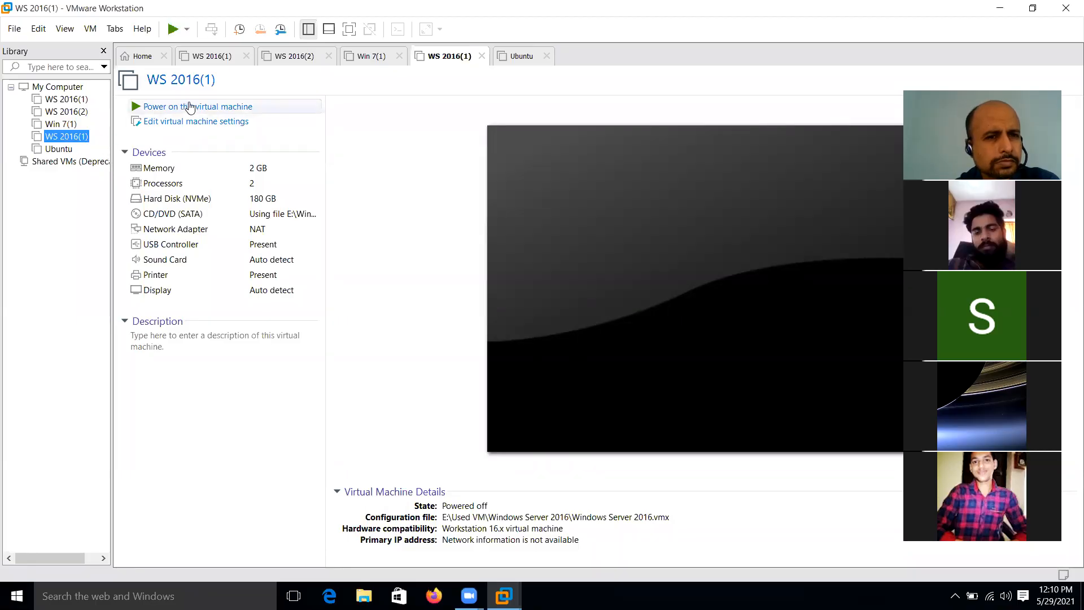
left_click(189, 106)
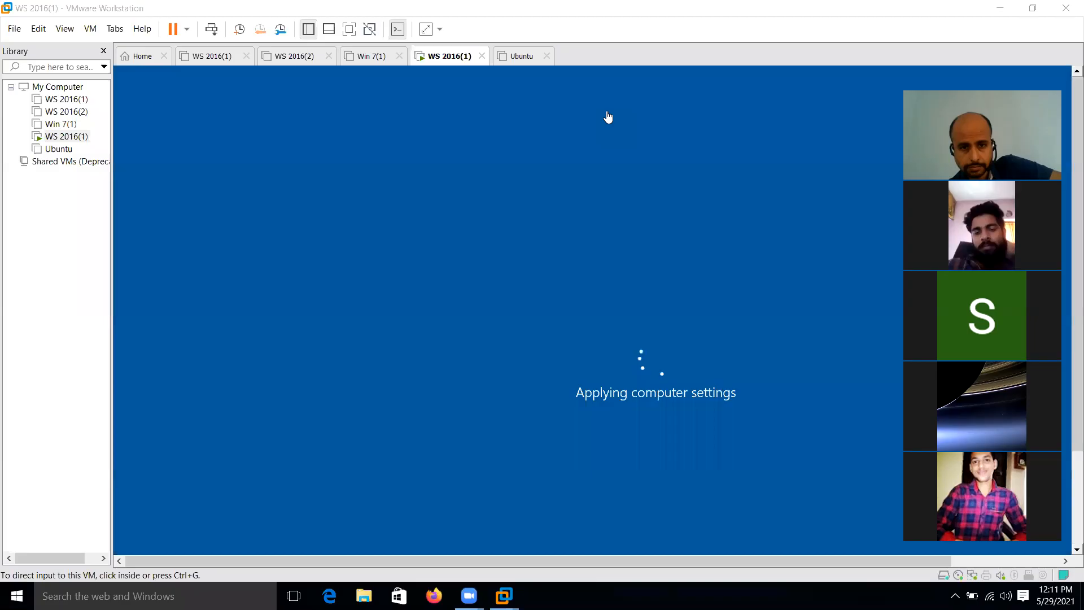
Step: Click into the booting WS 2016(1) VM, then release input to the host with Ctrl+Alt
left_click(372, 309)
key("ctrl+alt")
key("alt+Tab")
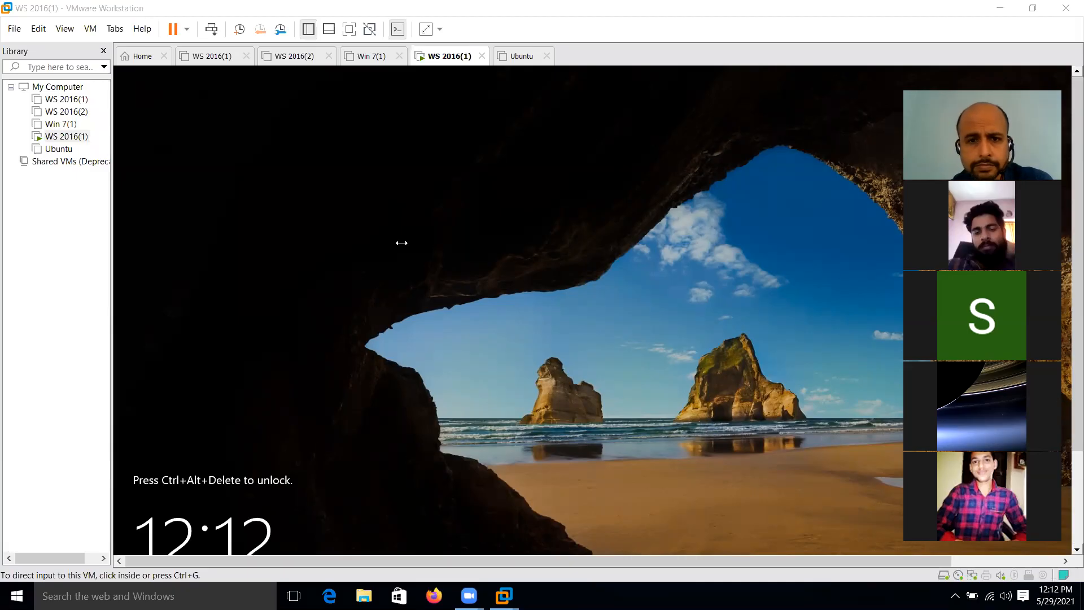
Step: Click into the WS 2016(1) VM and release input back to the host
left_click(522, 220)
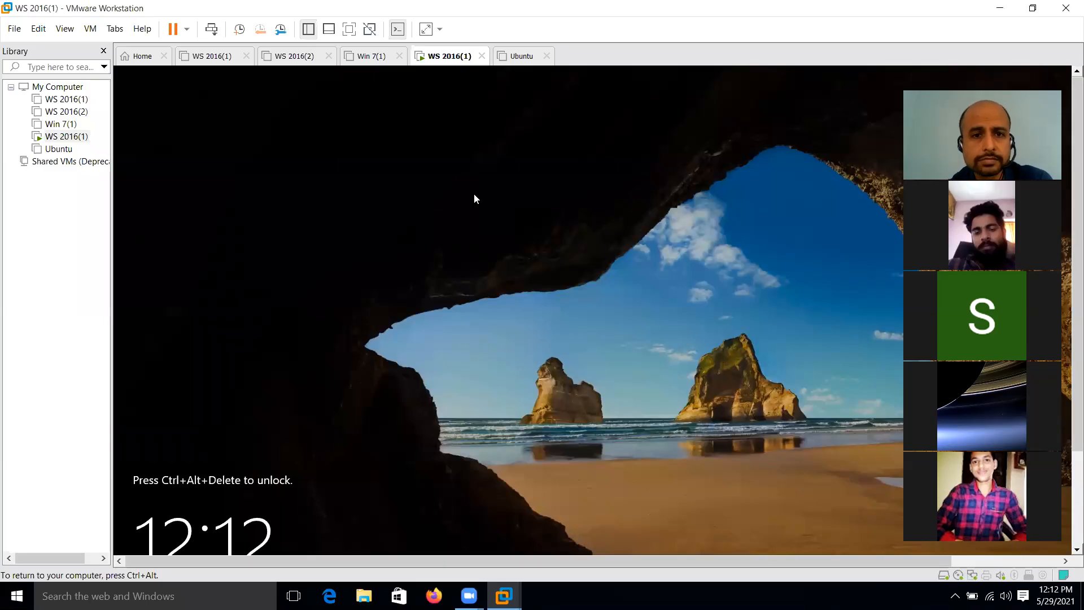
key("ctrl+alt")
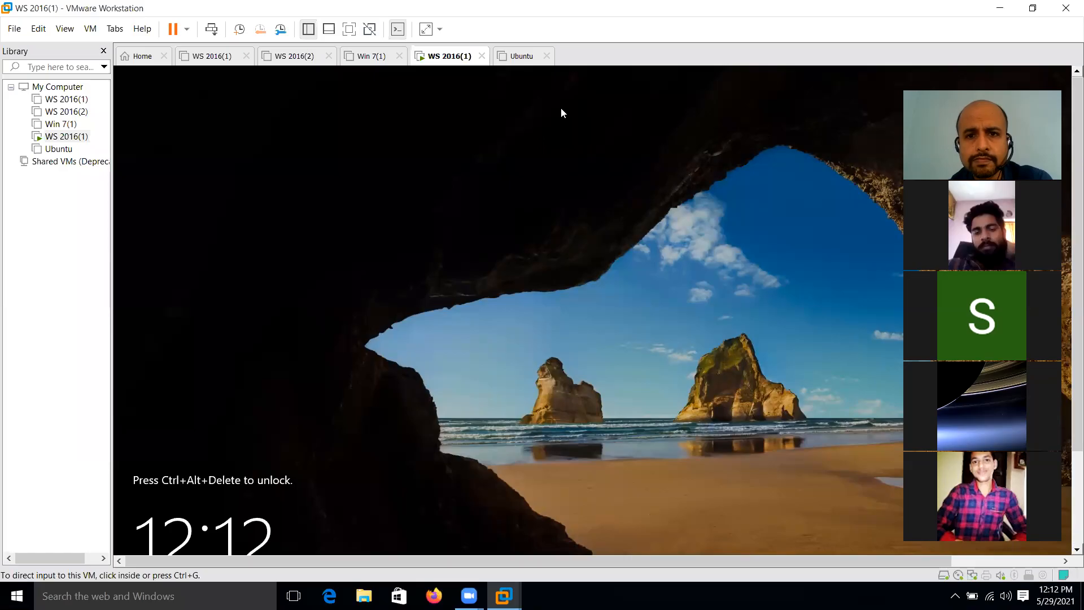
left_click(561, 109)
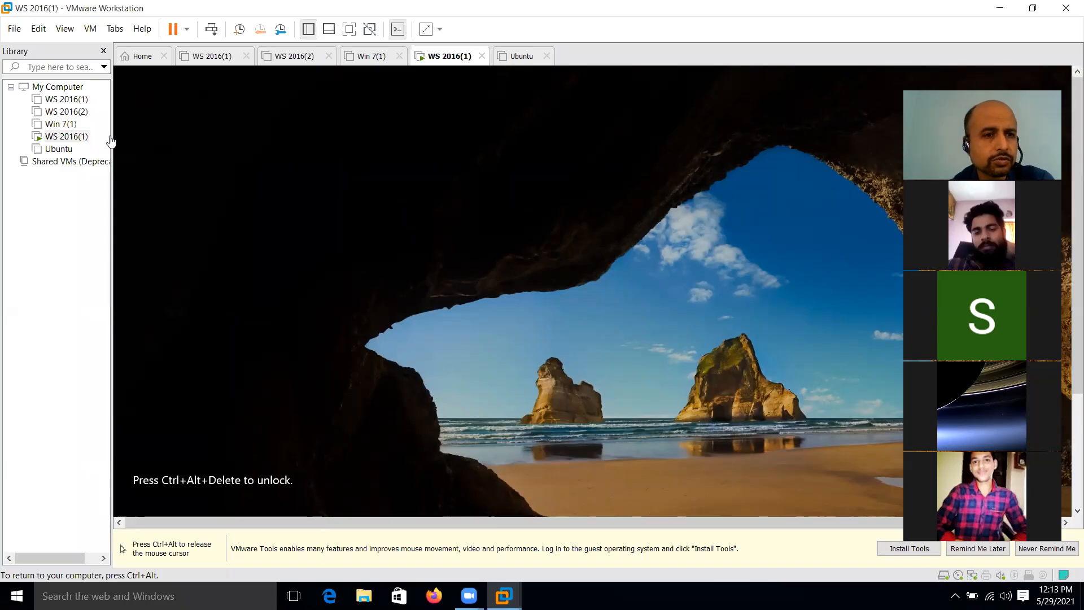
Step: Check the Win 7(1) summary, then return to WS 2016(1) and make it full screen
left_click(76, 126)
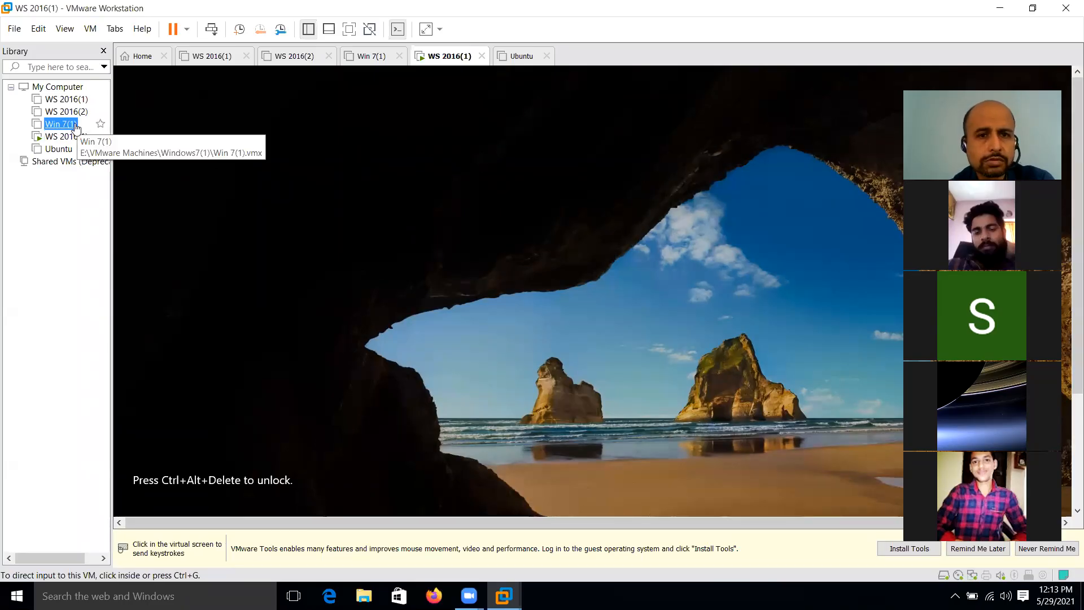
left_click(371, 56)
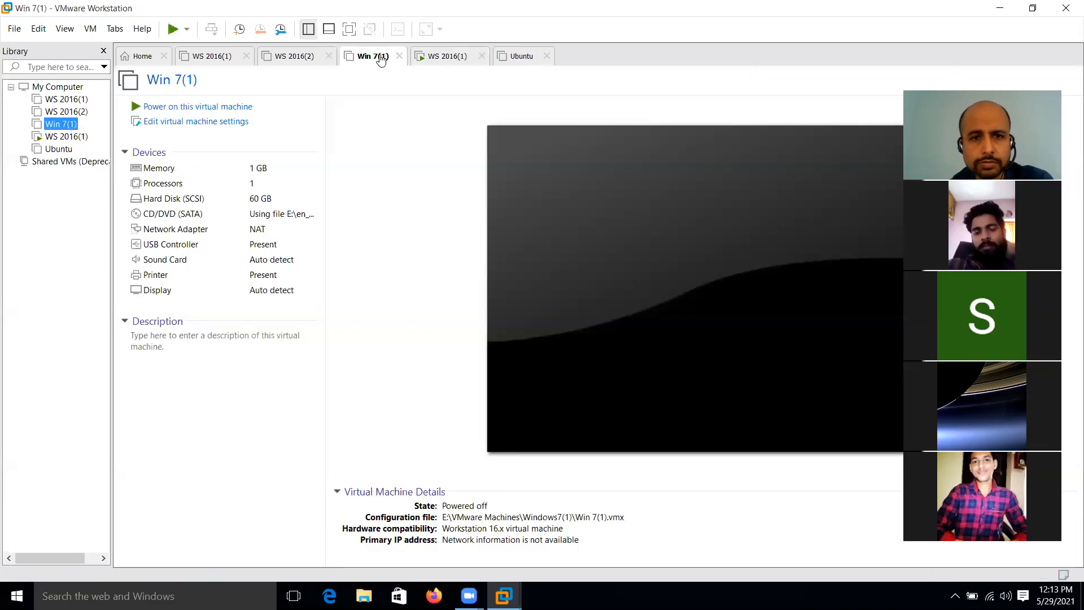
left_click(439, 56)
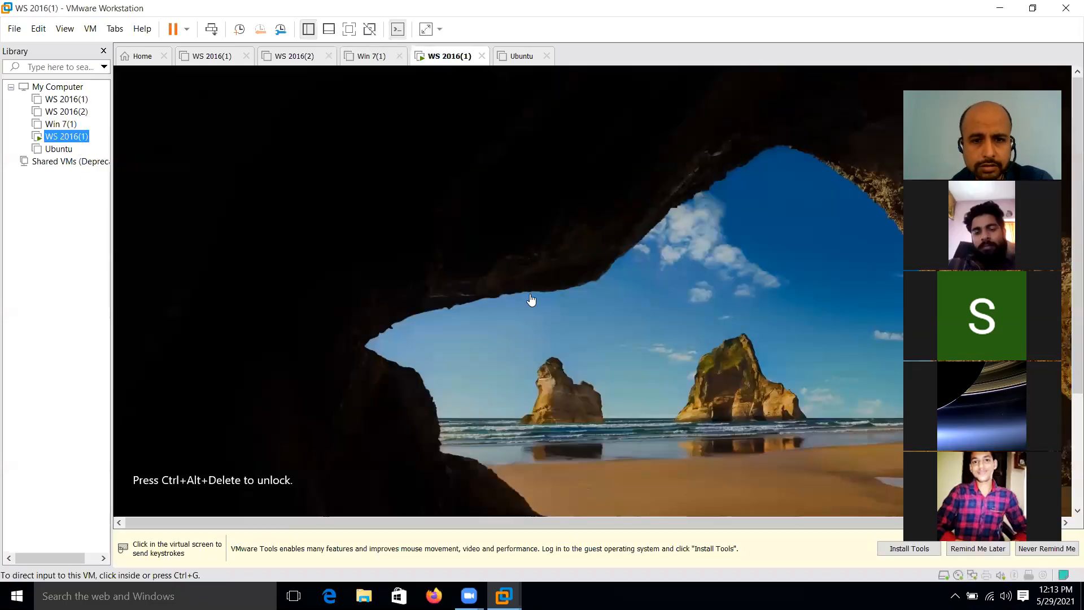
left_click(350, 29)
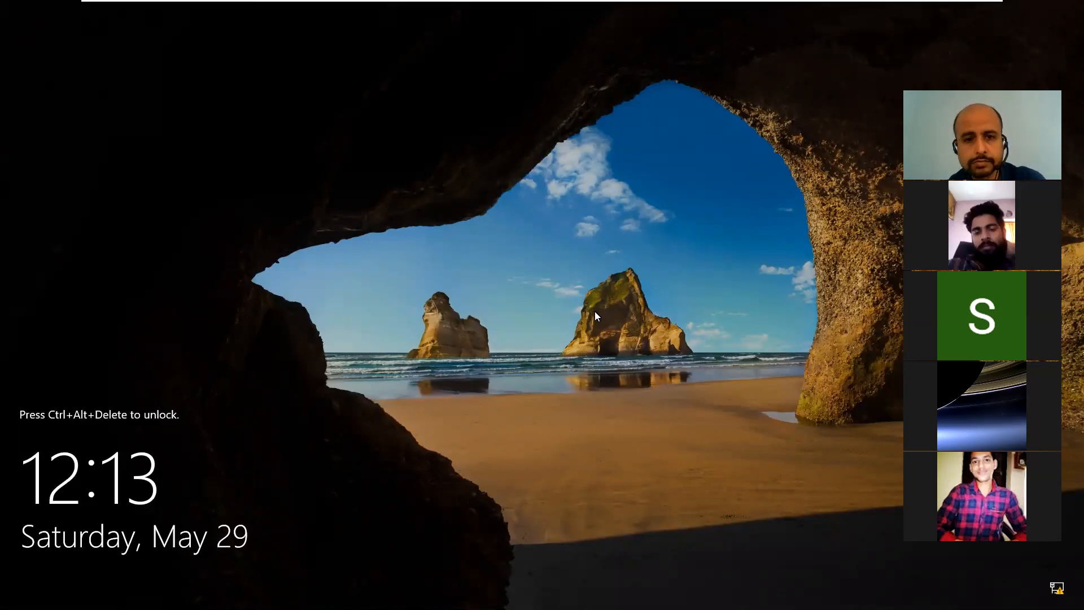
Step: Sign in to the server as Administrator using Ctrl+Alt+Delete and the account password
key("ctrl+alt+Delete")
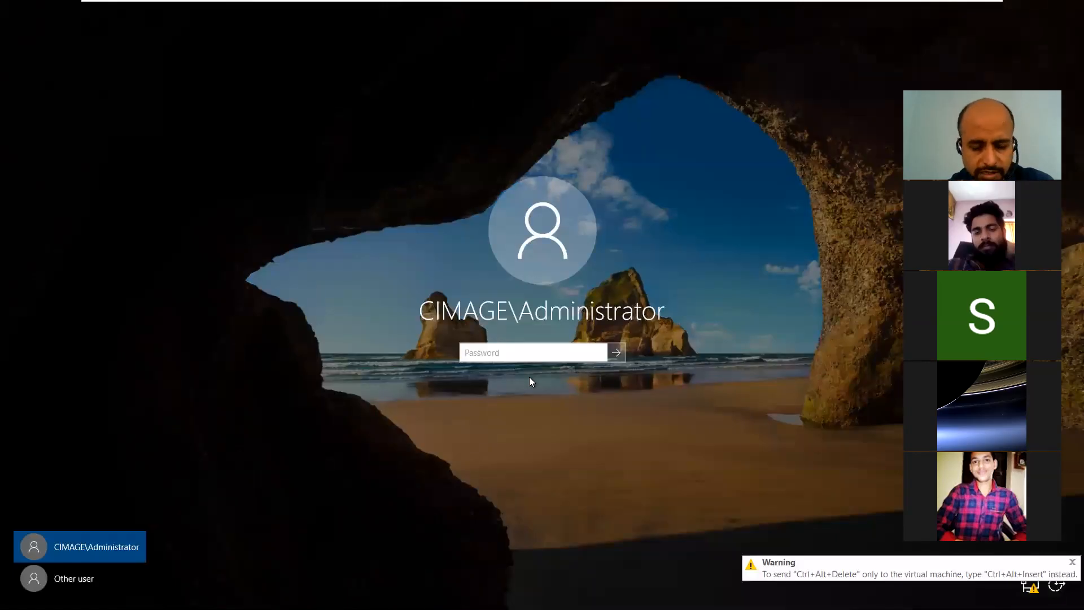
type("***")
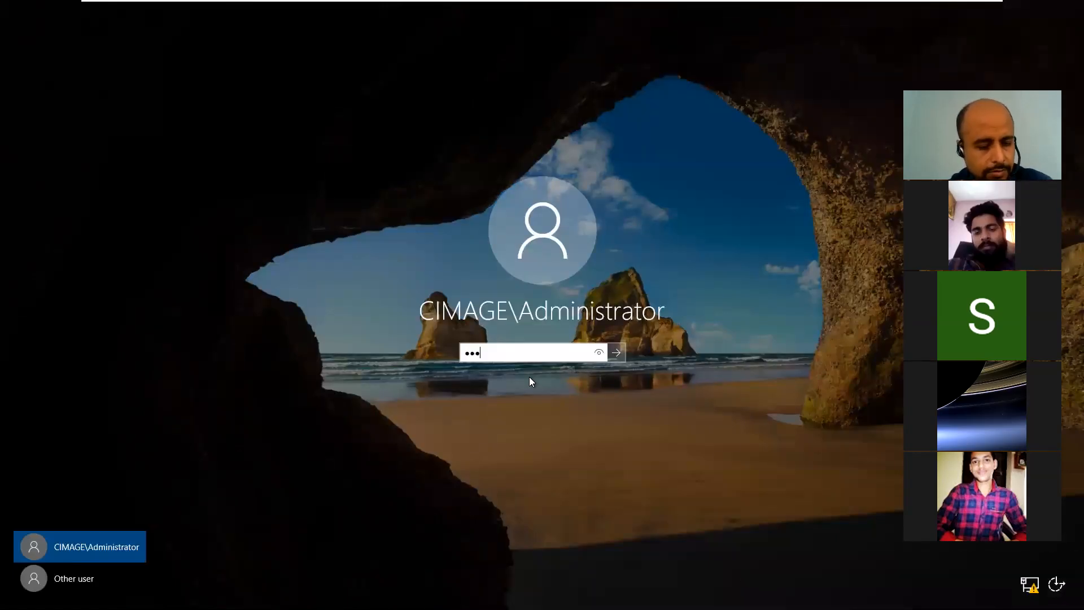
type("•••")
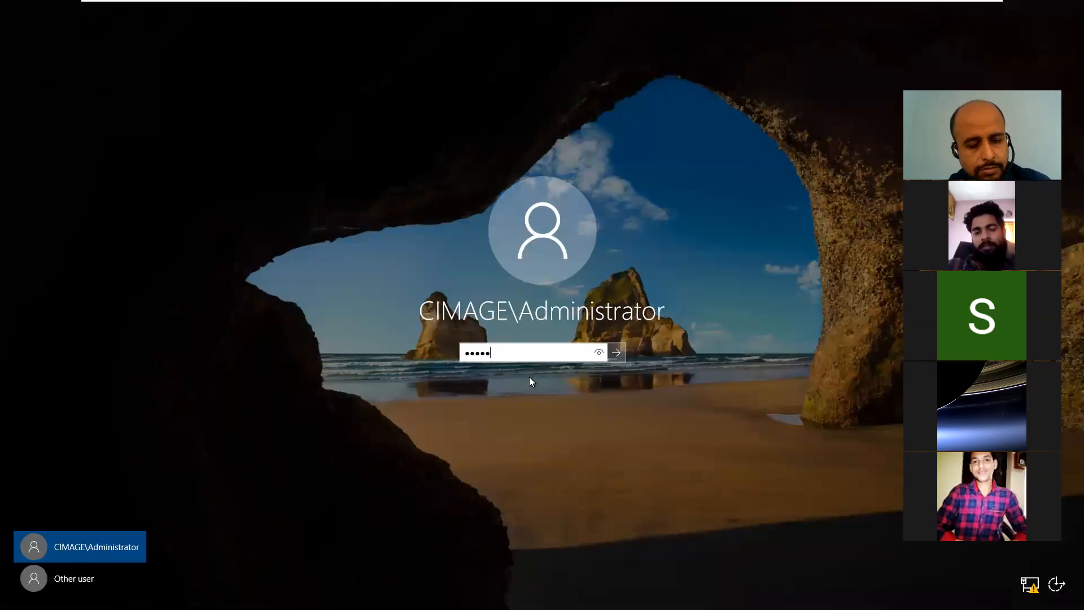
key("Return")
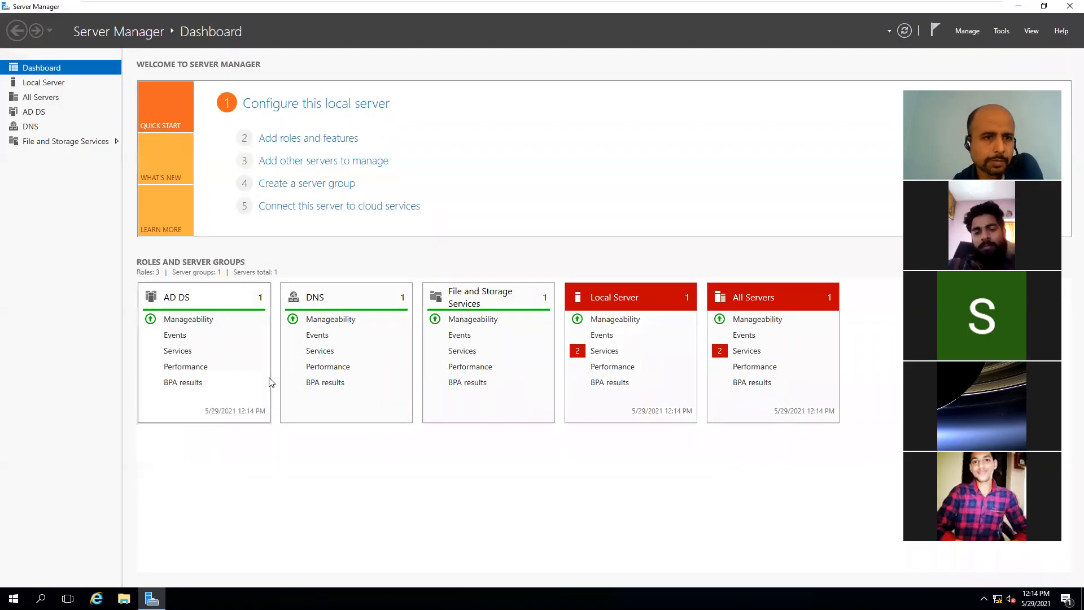
Step: Go to Local Server and open Network Connections through the Ethernet0 IP address link
left_click(47, 86)
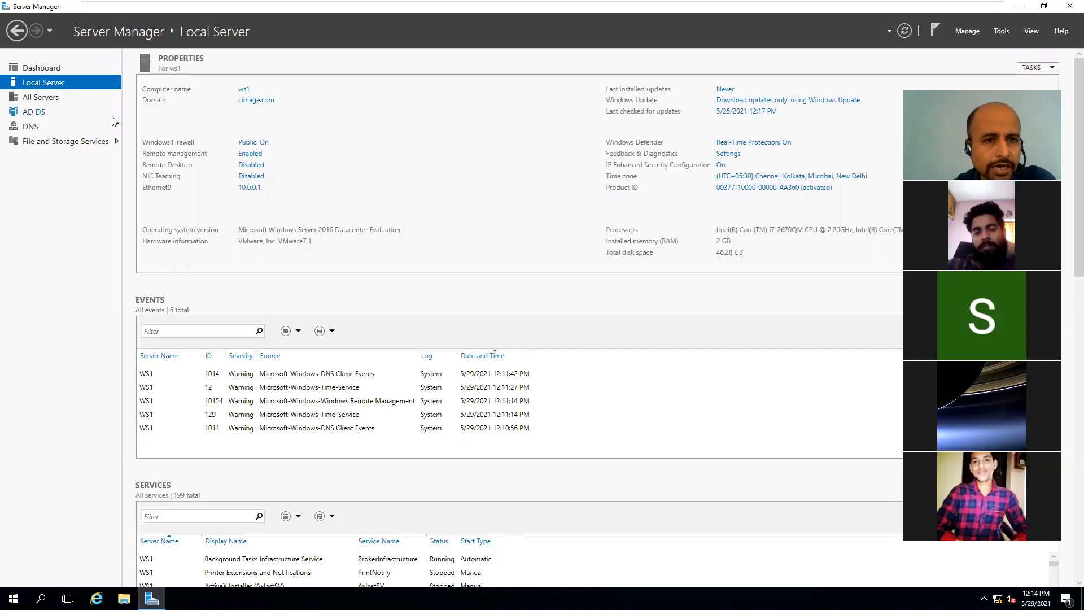
left_click(247, 189)
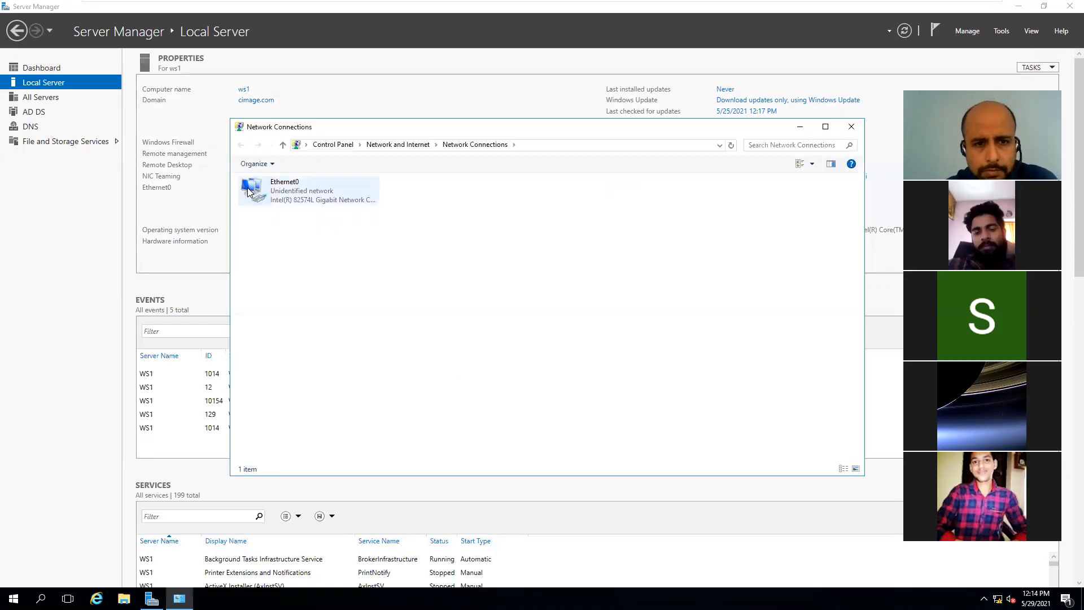
Step: Open the Internet Protocol Version 4 (TCP/IPv4) properties of the Ethernet0 adapter
left_click(285, 194)
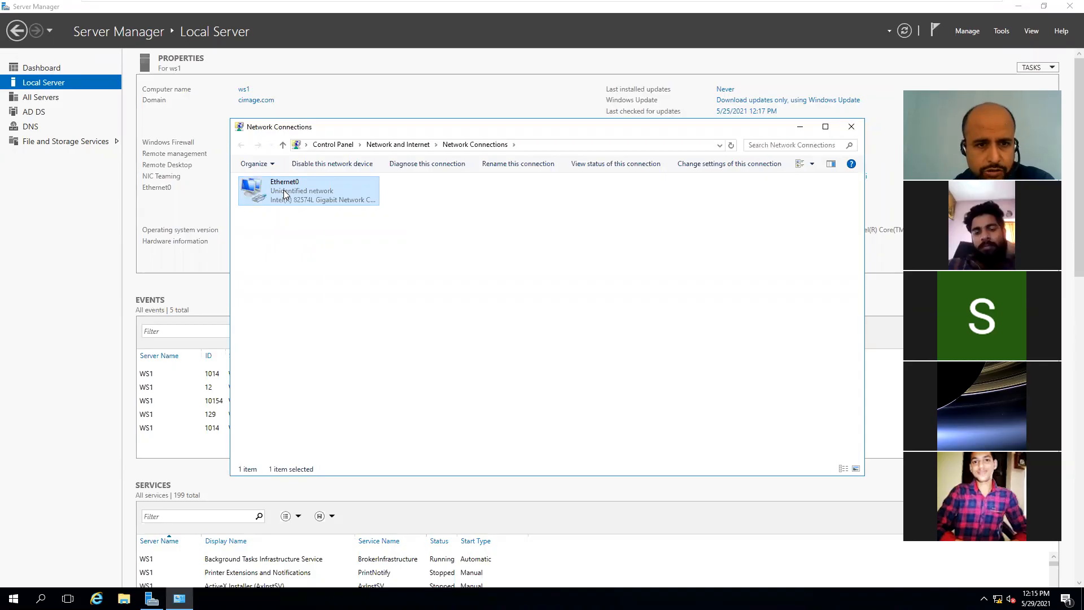
right_click(285, 195)
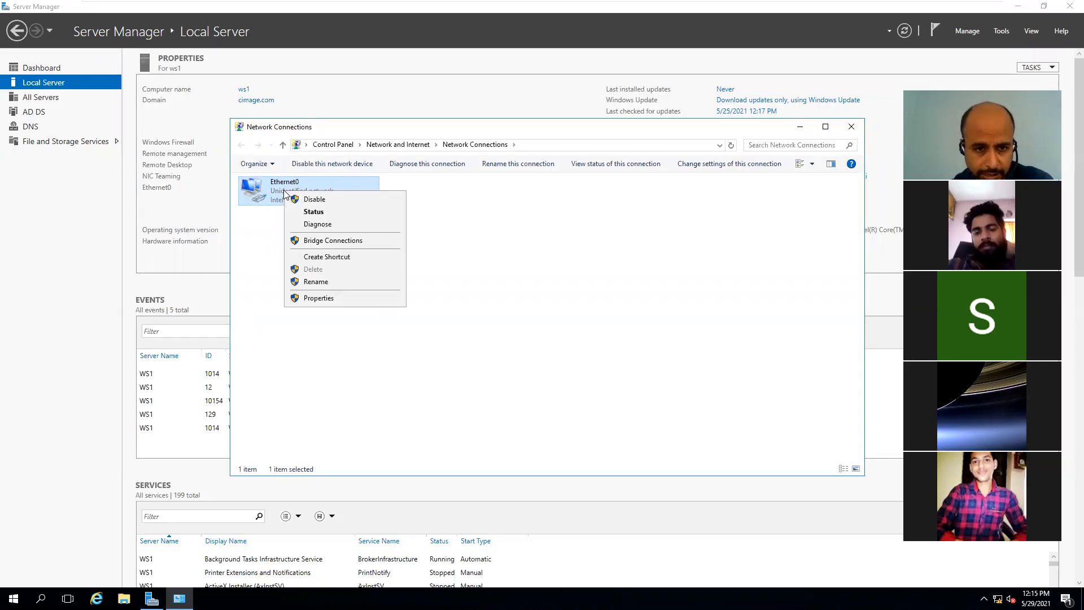
left_click(319, 298)
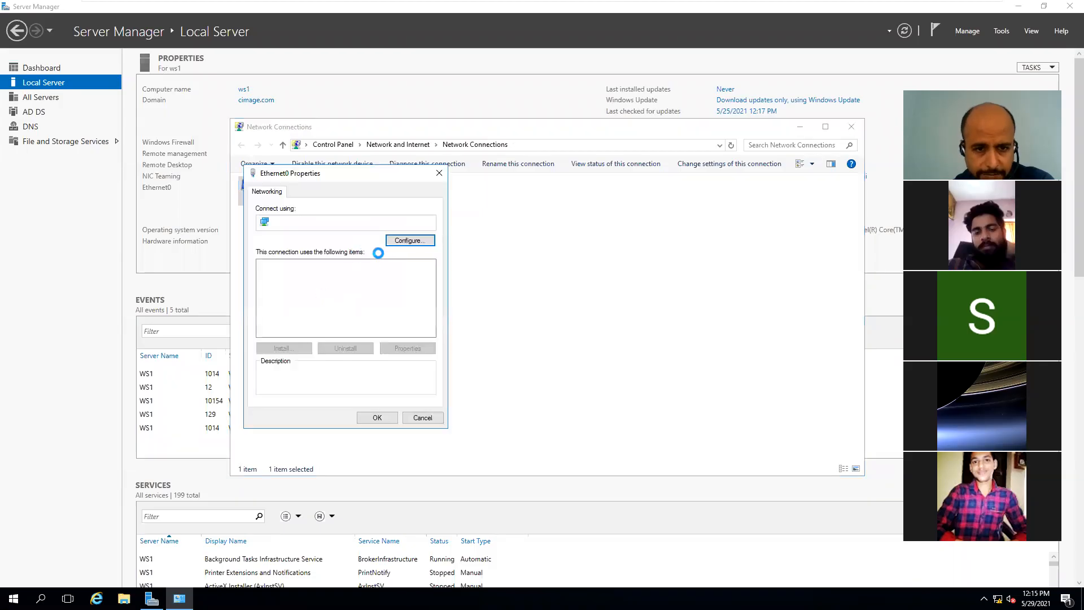
left_click(370, 293)
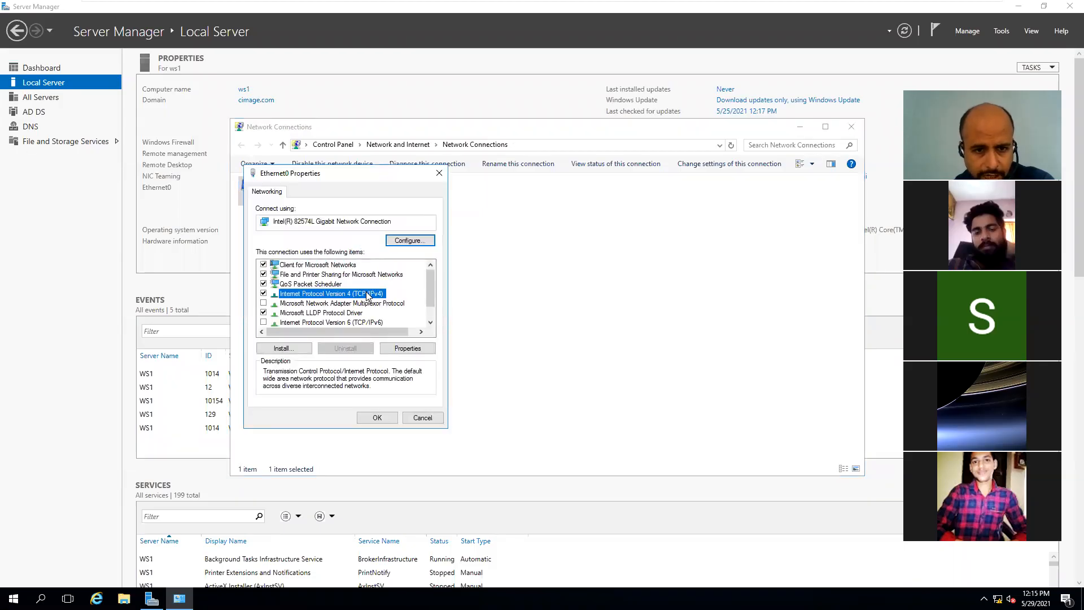
left_click(396, 349)
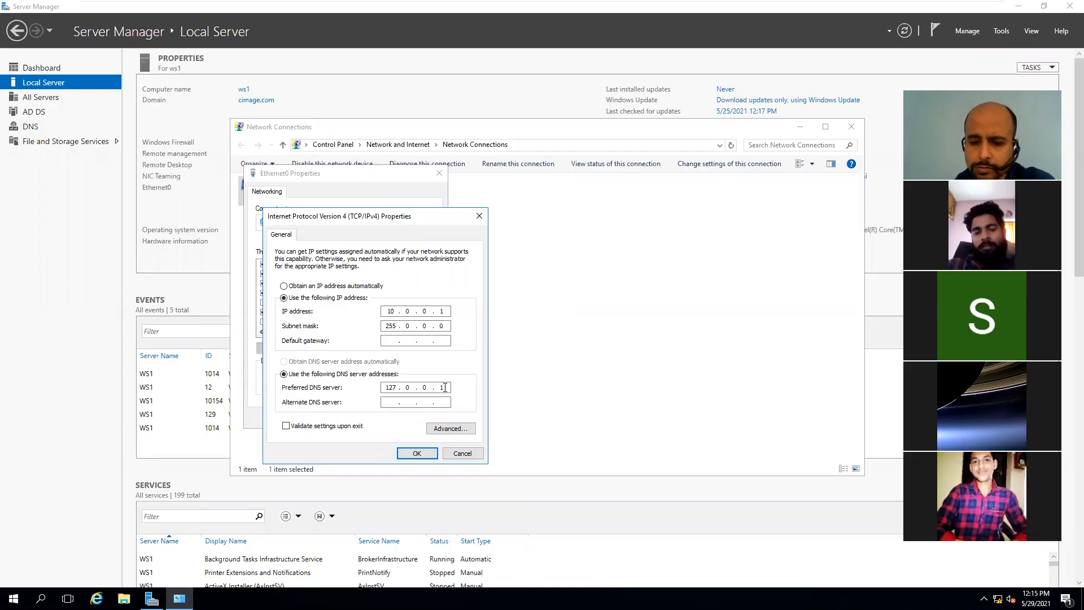
Step: Change the preferred DNS server from 127.0.0.1 to 10.0.0.1 and close the network windows
key("BackSpace")
key("BackSpace")
key("BackSpace")
key("BackSpace")
key("BackSpace")
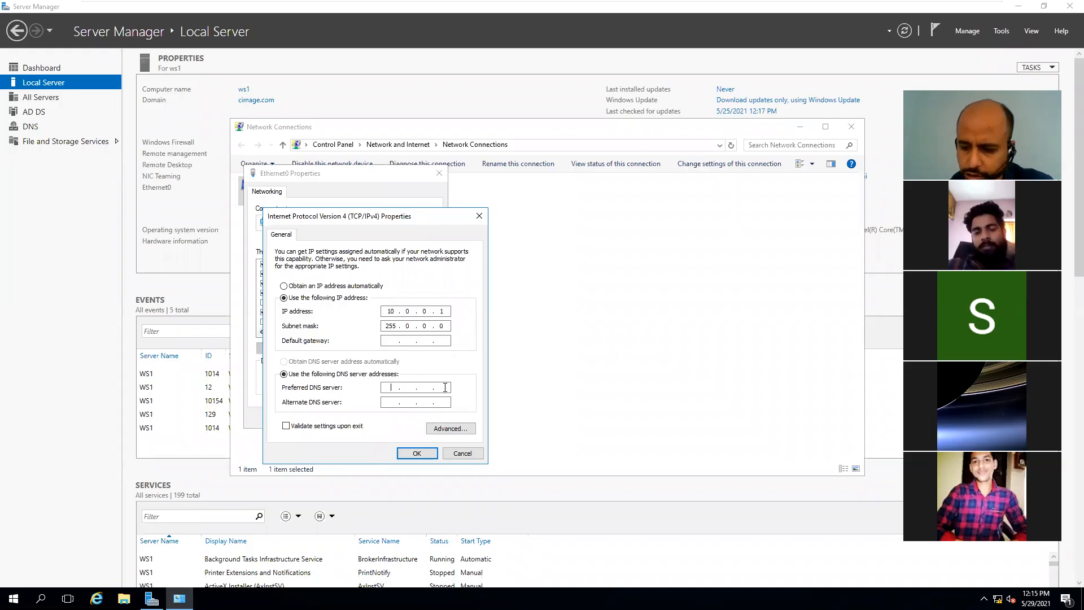
type("10 . 0 . 0 . 1")
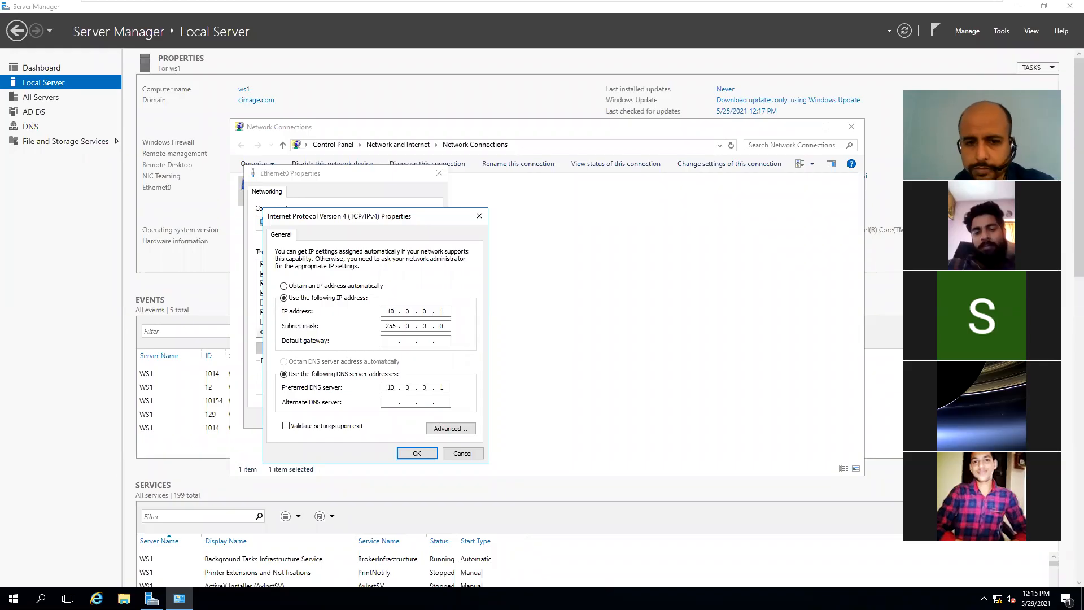
left_click(416, 454)
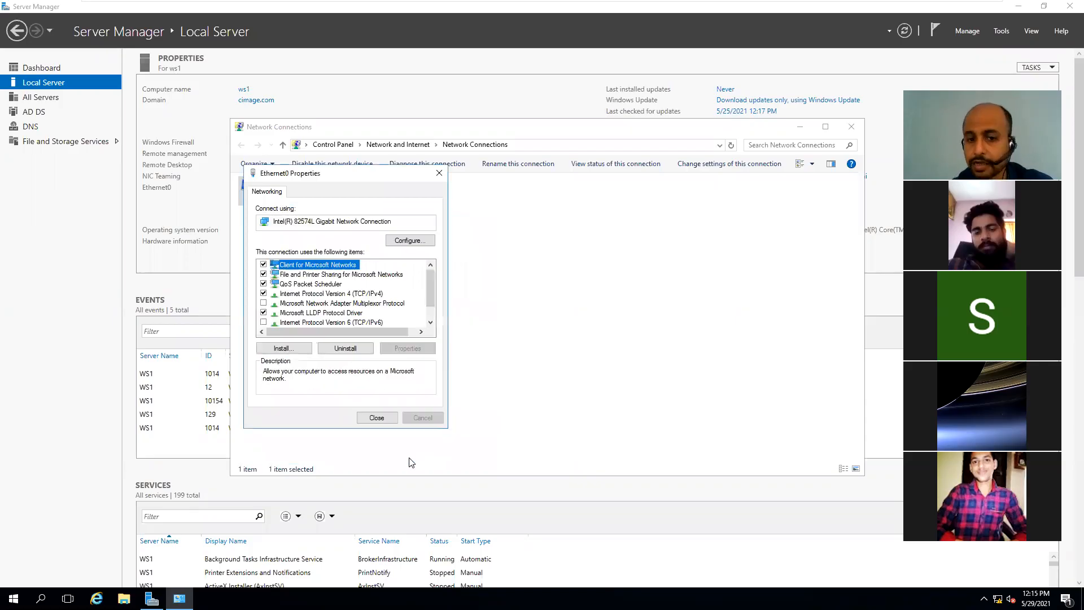
left_click(381, 423)
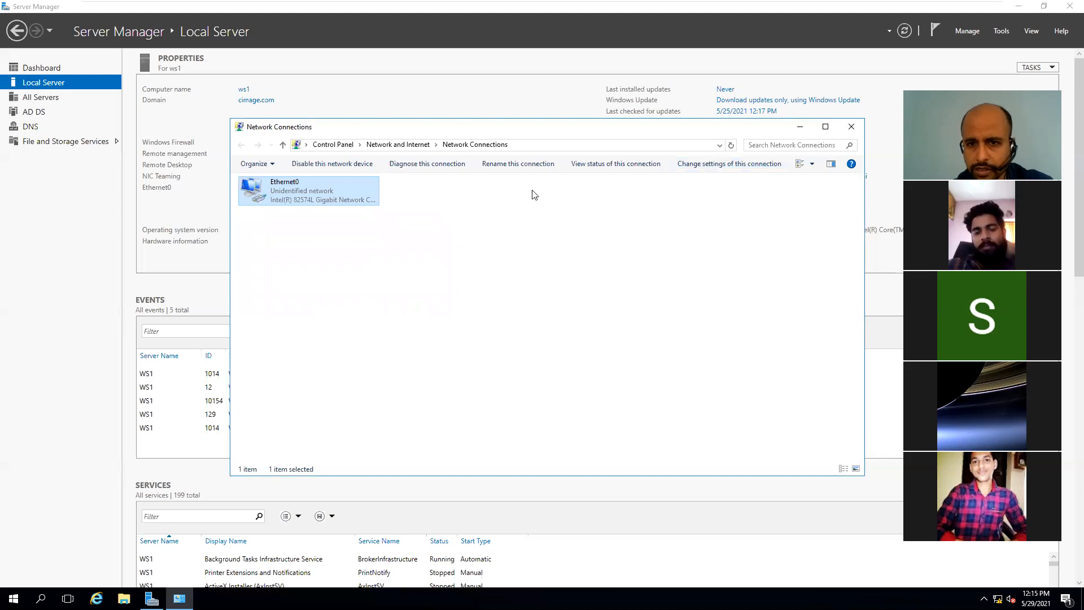
left_click(851, 126)
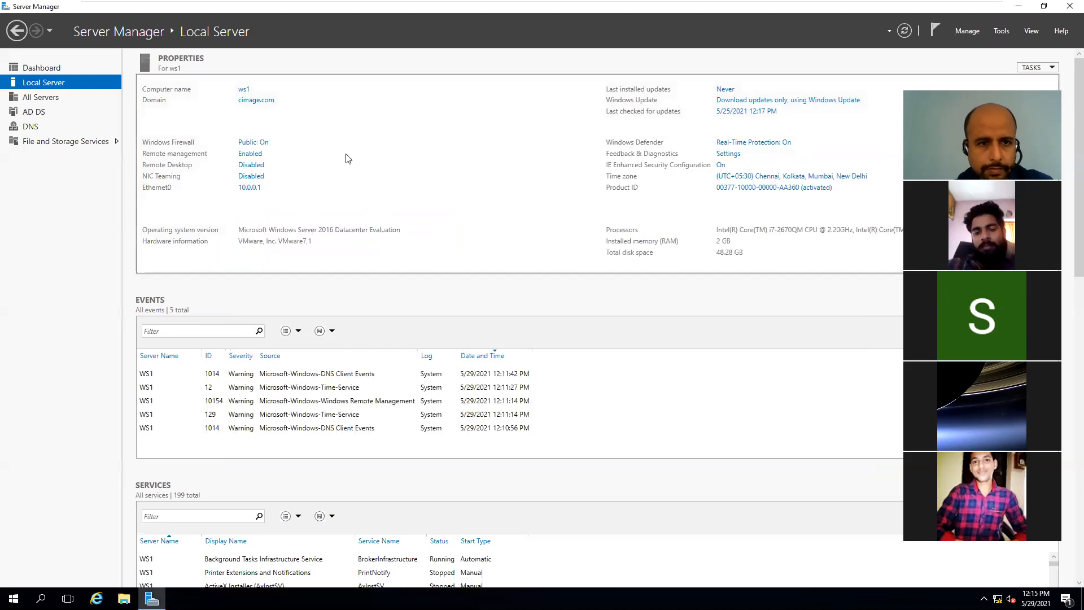
Step: Reopen and close Network Connections, then show the DNS role page in Server Manager
left_click(258, 189)
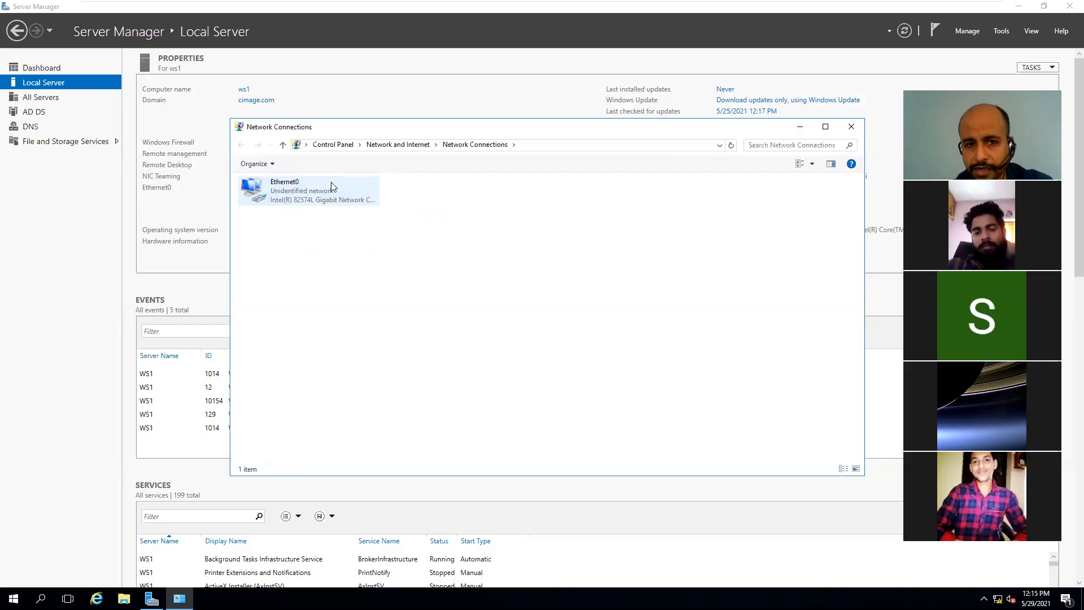
left_click(843, 129)
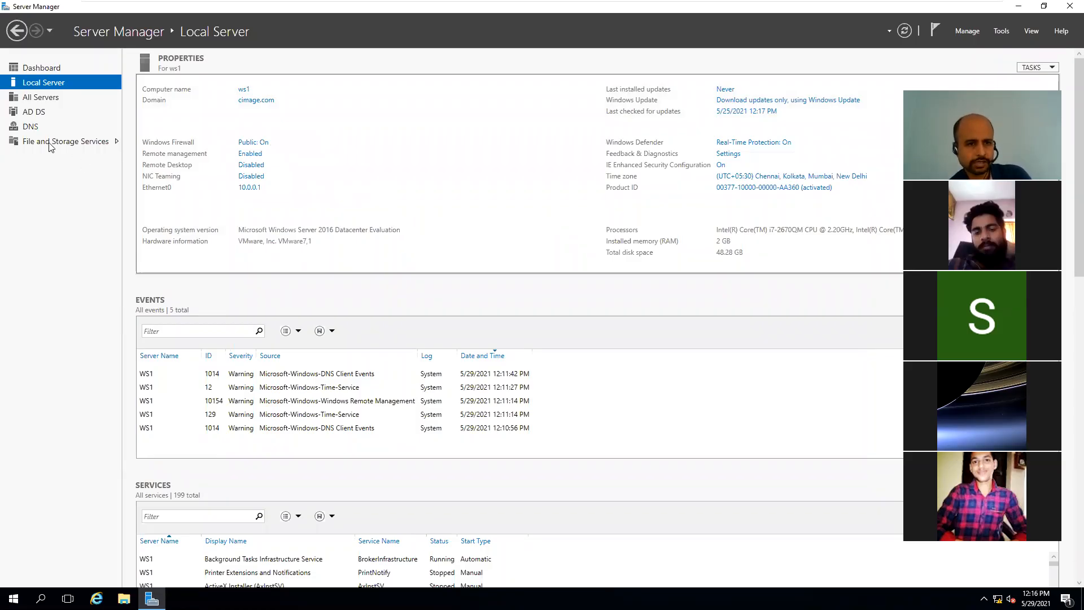
left_click(34, 128)
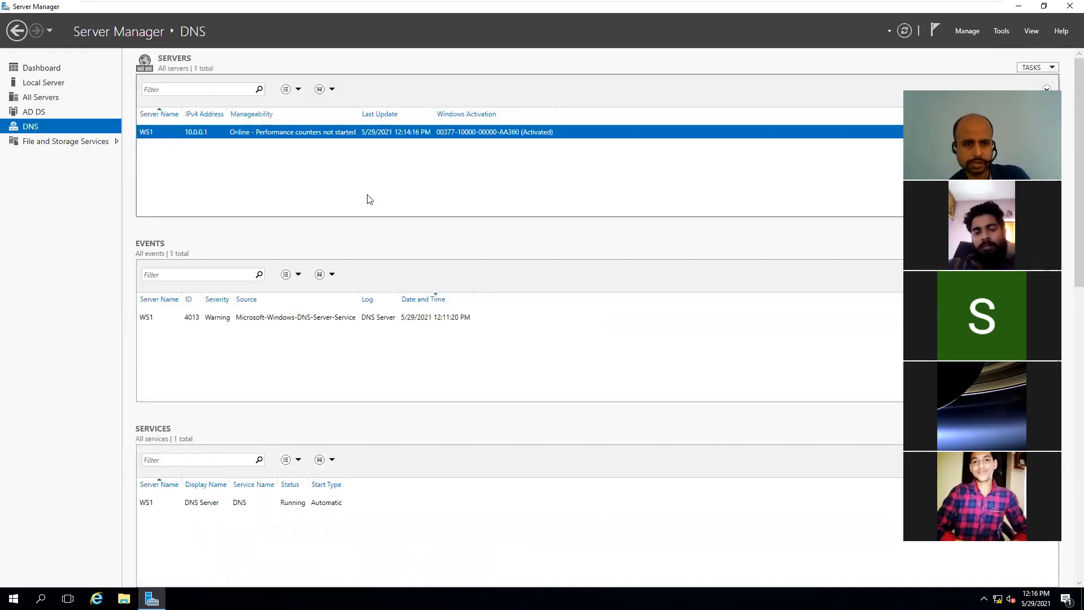
Step: Look at the AD DS and Local Server pages, then switch to the Win 7(1) tab
left_click(42, 113)
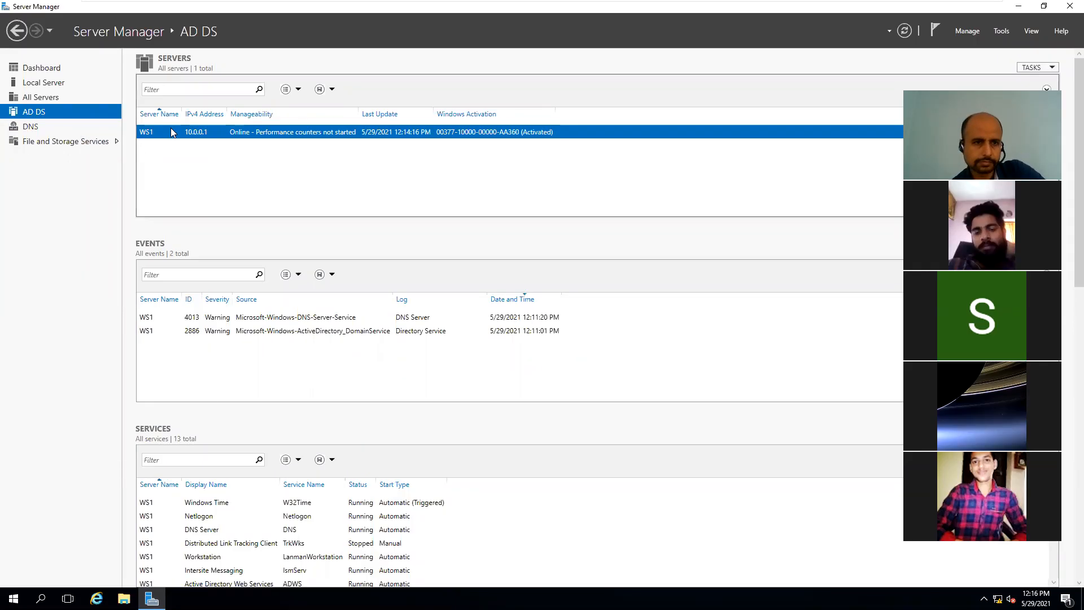
left_click(50, 82)
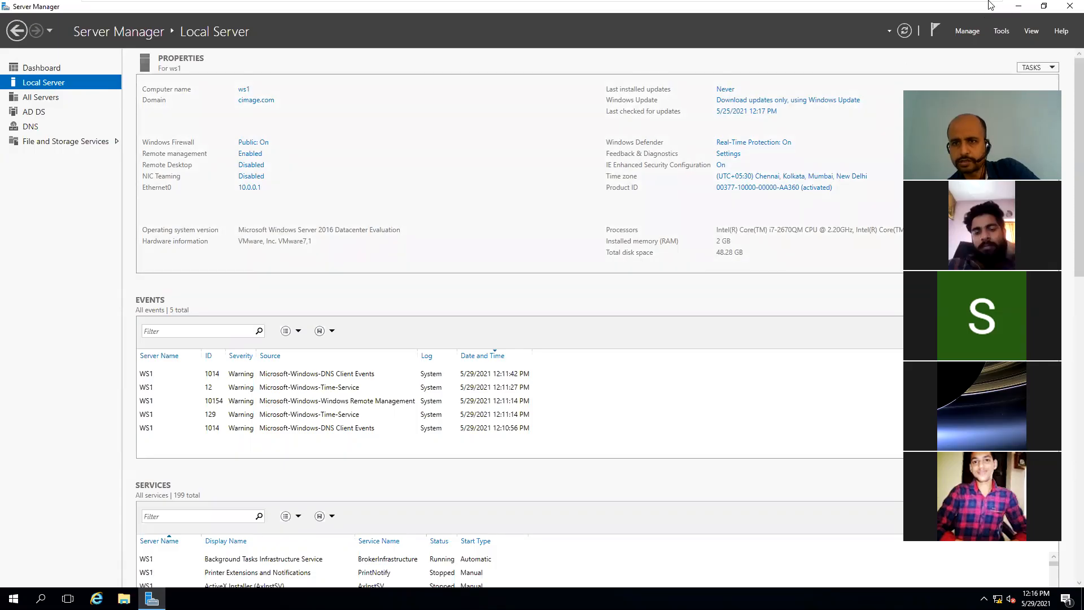
mouse_move(990, 6)
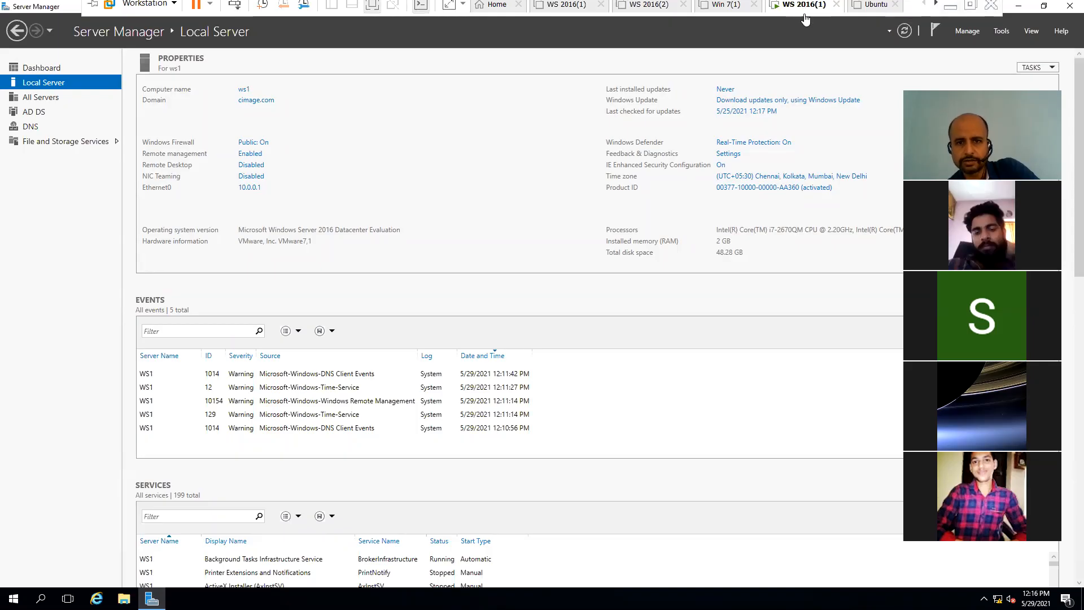
mouse_move(704, 5)
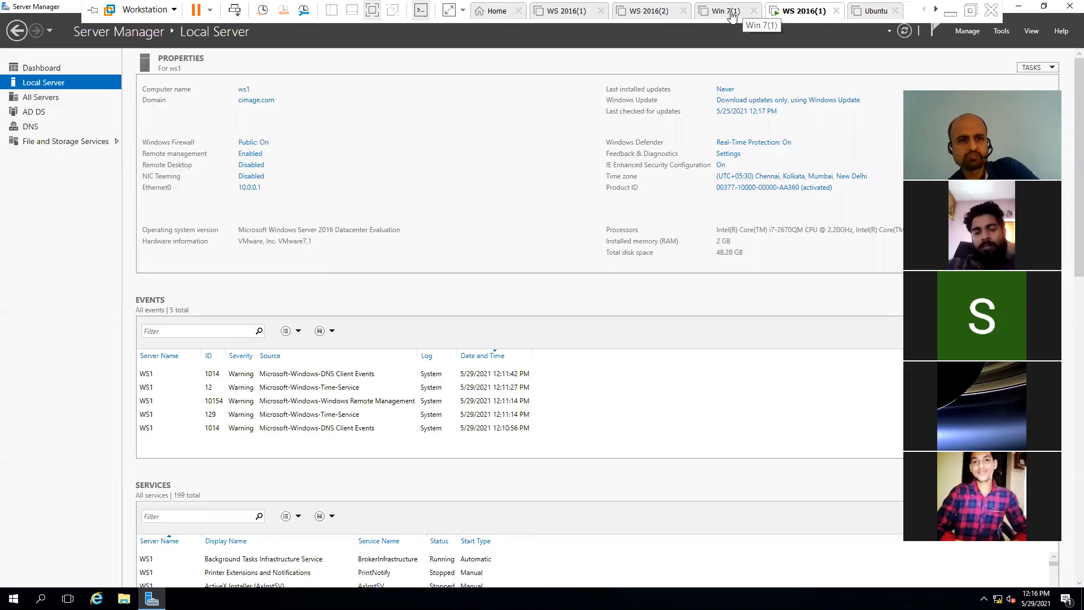
left_click(732, 17)
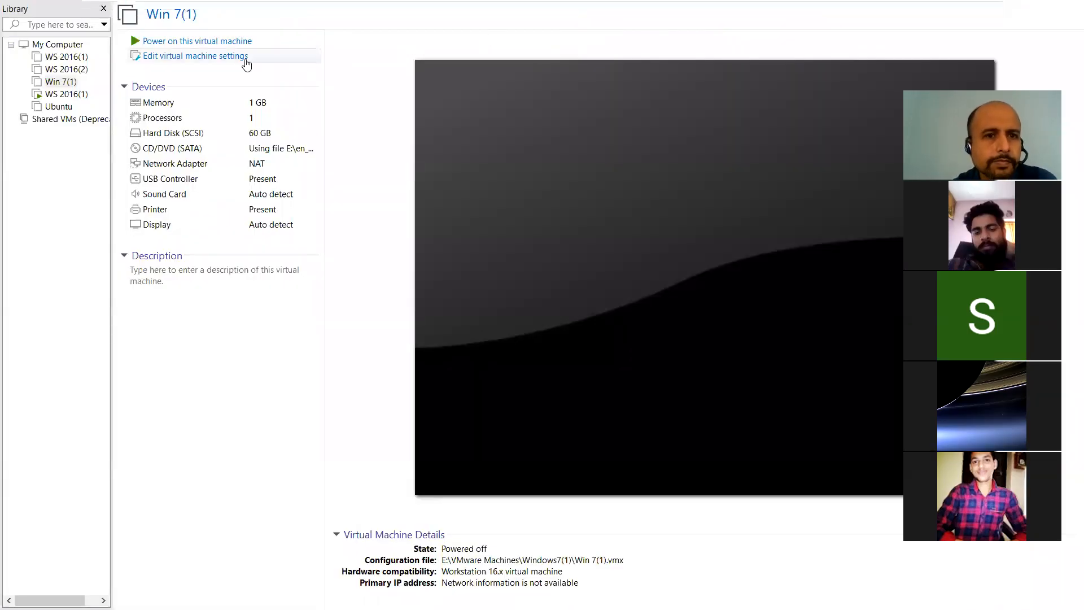
Step: Power on the Win 7(1) virtual machine from its summary page
left_click(228, 41)
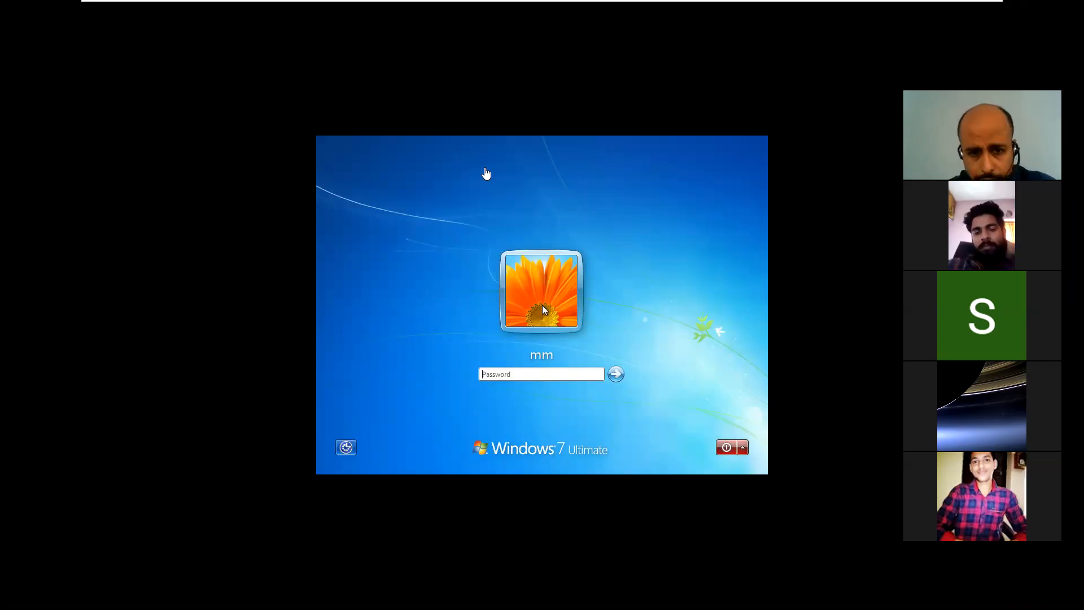
Step: Log on to Windows 7 by entering the local account's password
left_click(543, 309)
type("•••")
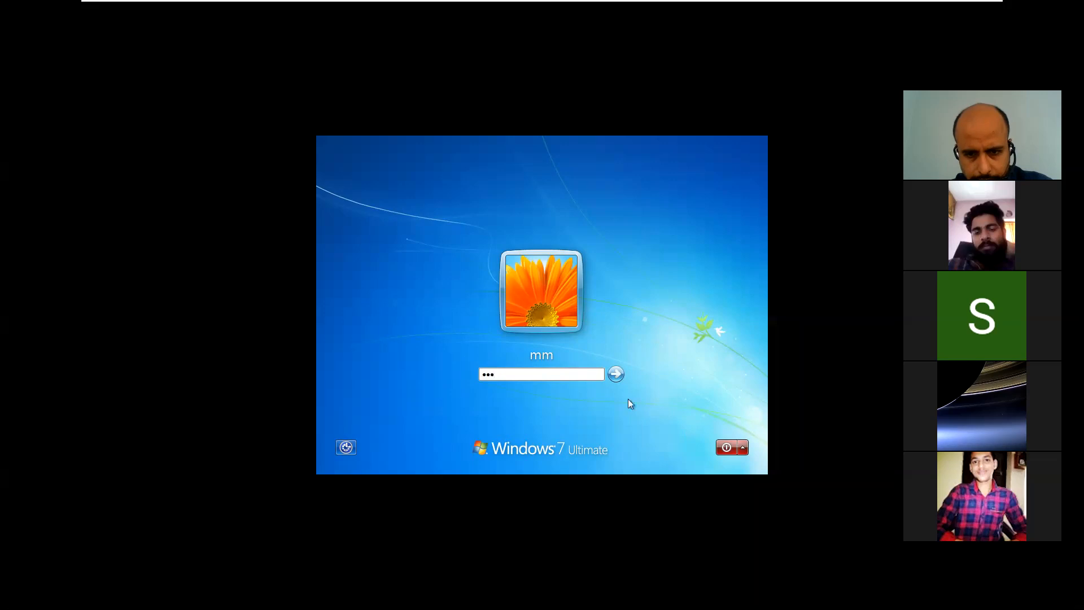
left_click(616, 374)
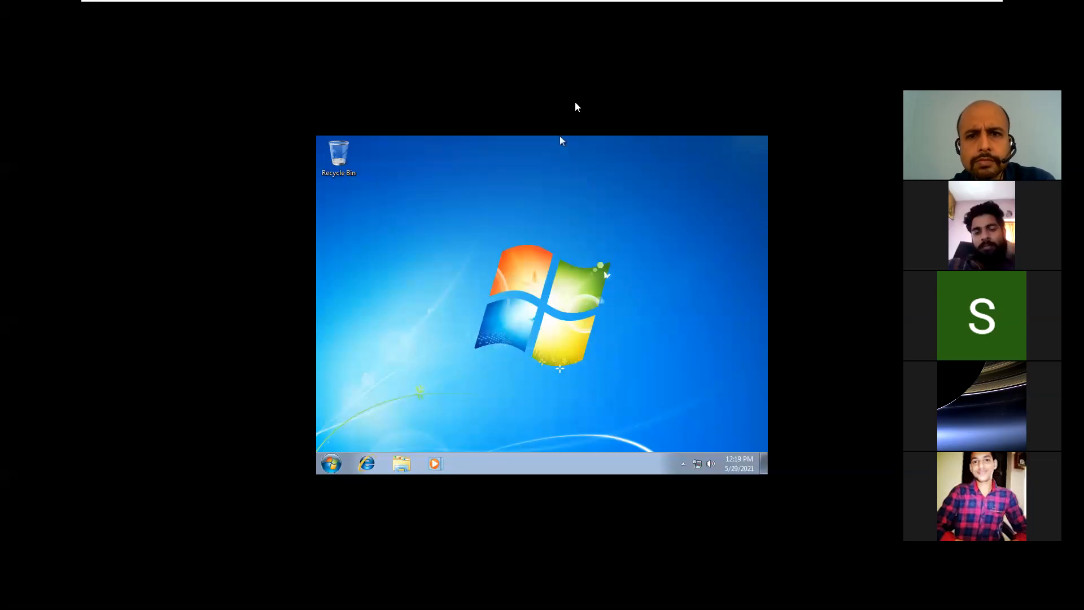
left_click(601, 82)
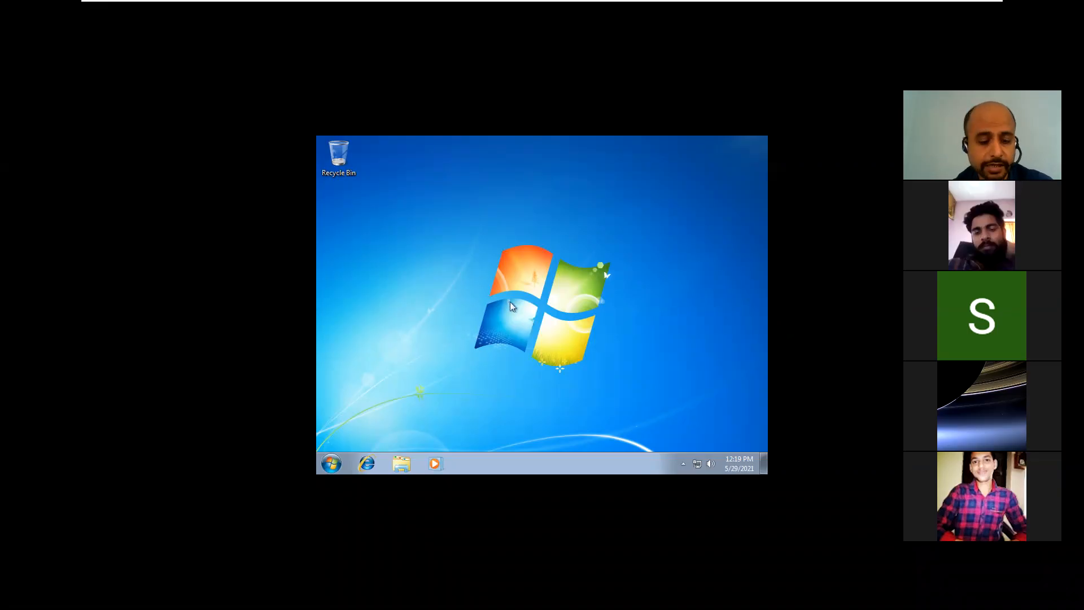
key("Down")
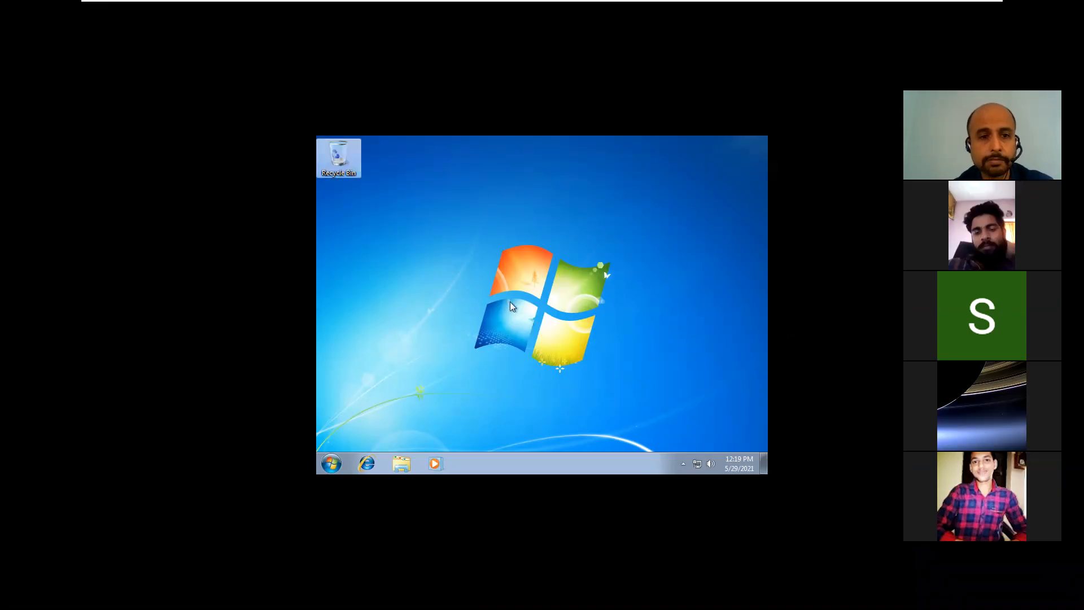
left_click(510, 281)
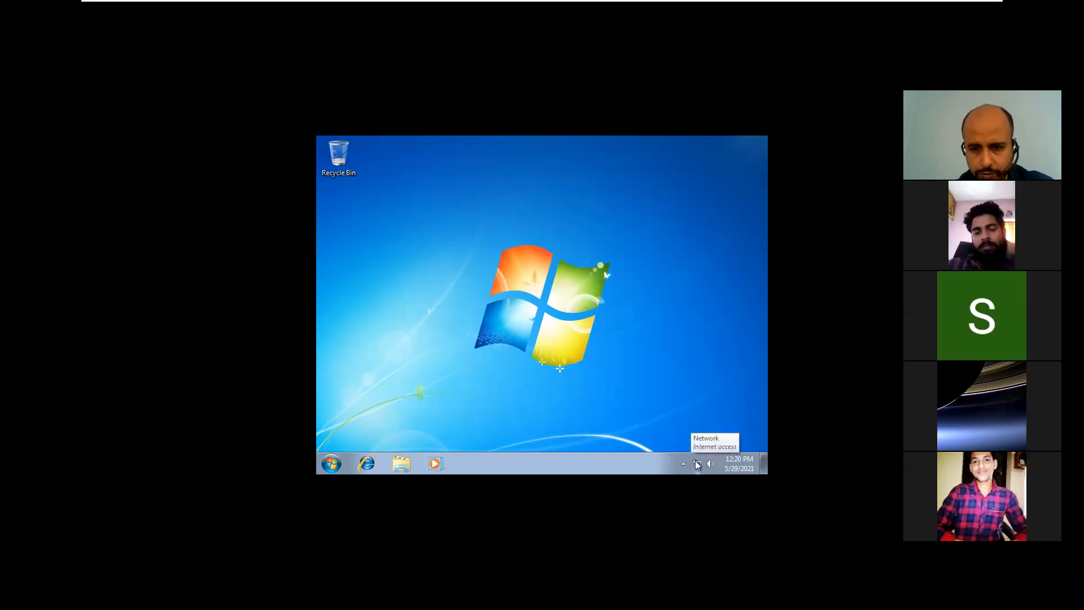
Step: Open the Network and Sharing Center's list of network adapters
left_click(698, 465)
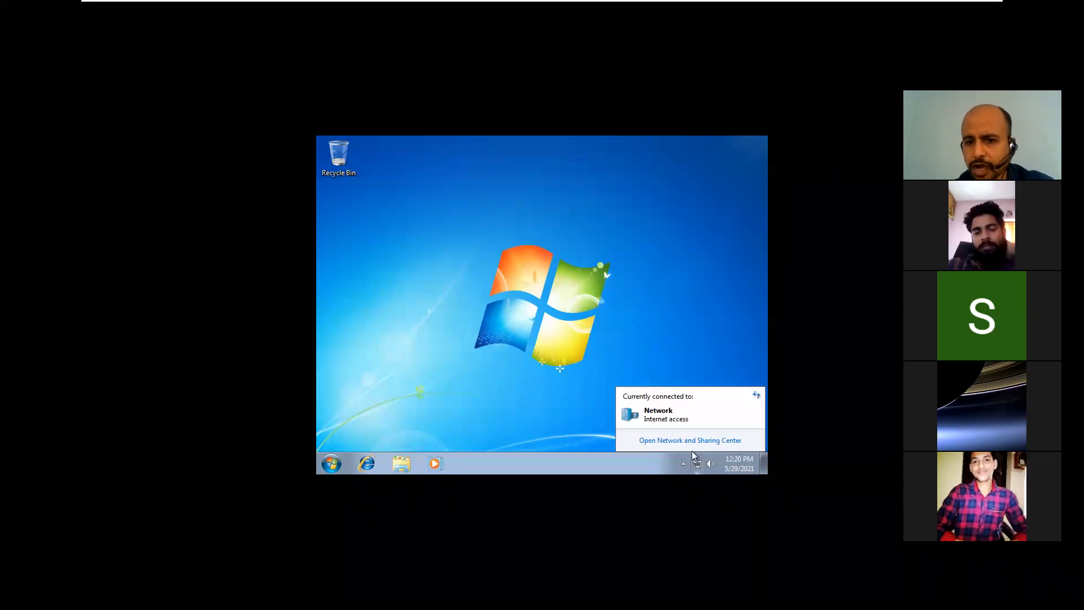
left_click(690, 443)
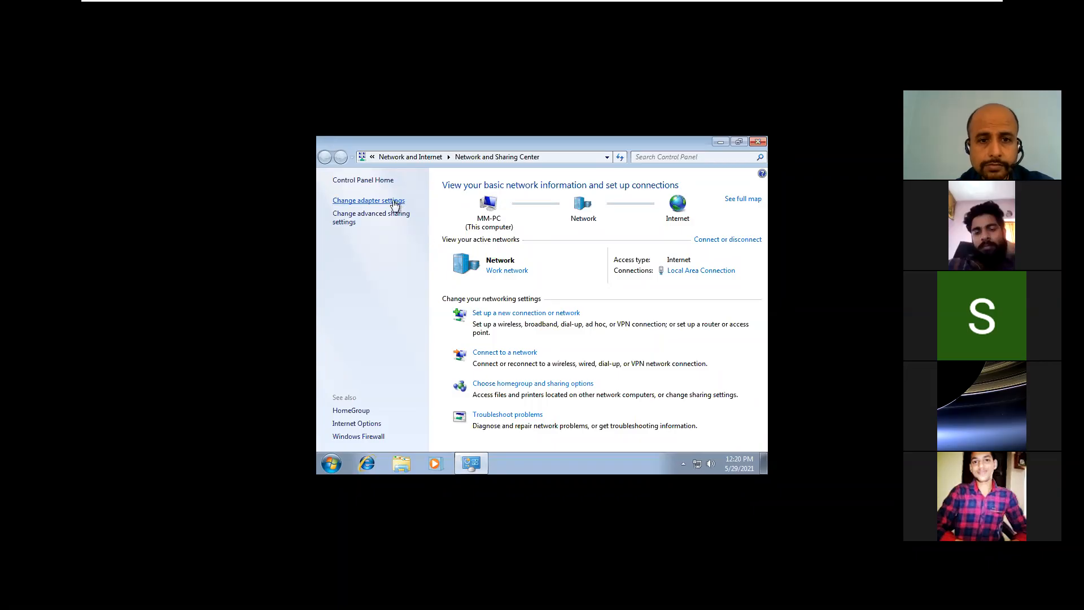
left_click(395, 203)
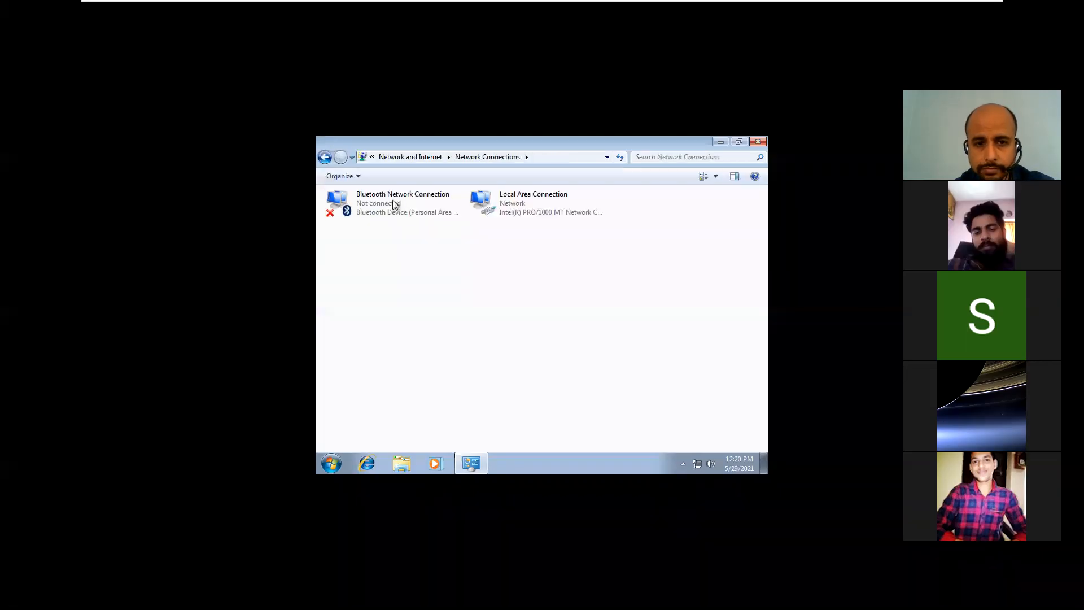
Step: In Local Area Connection properties, untick IPv6 and open the IPv4 settings
left_click(513, 203)
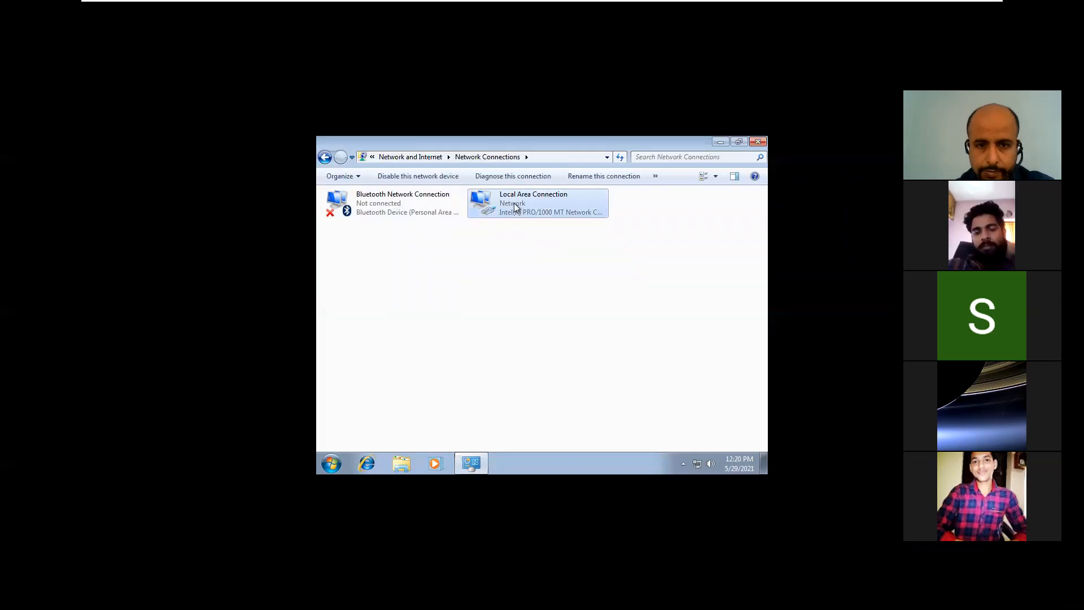
right_click(515, 208)
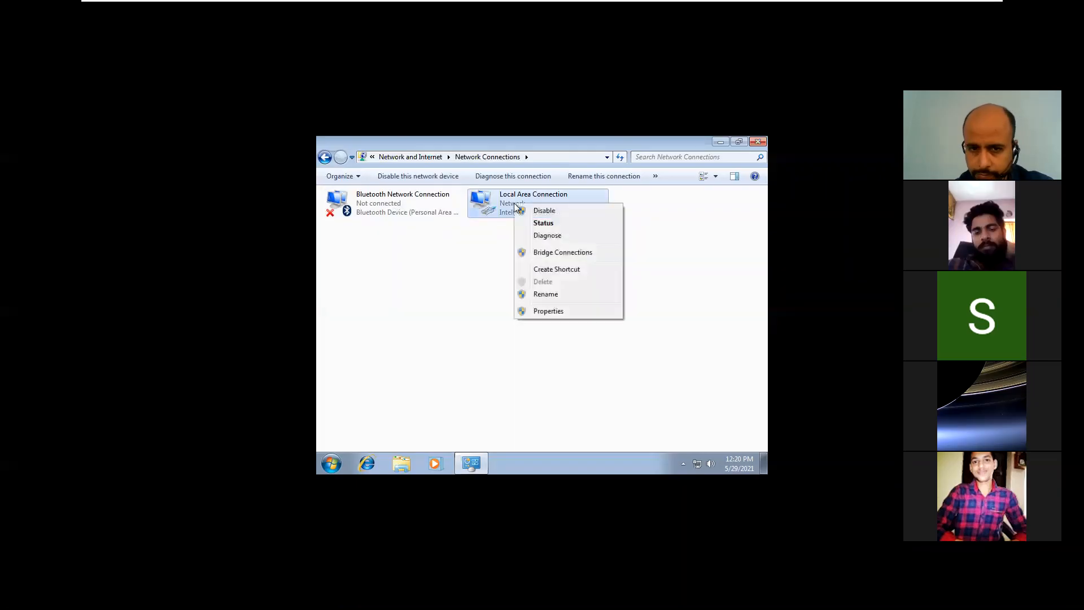
left_click(556, 312)
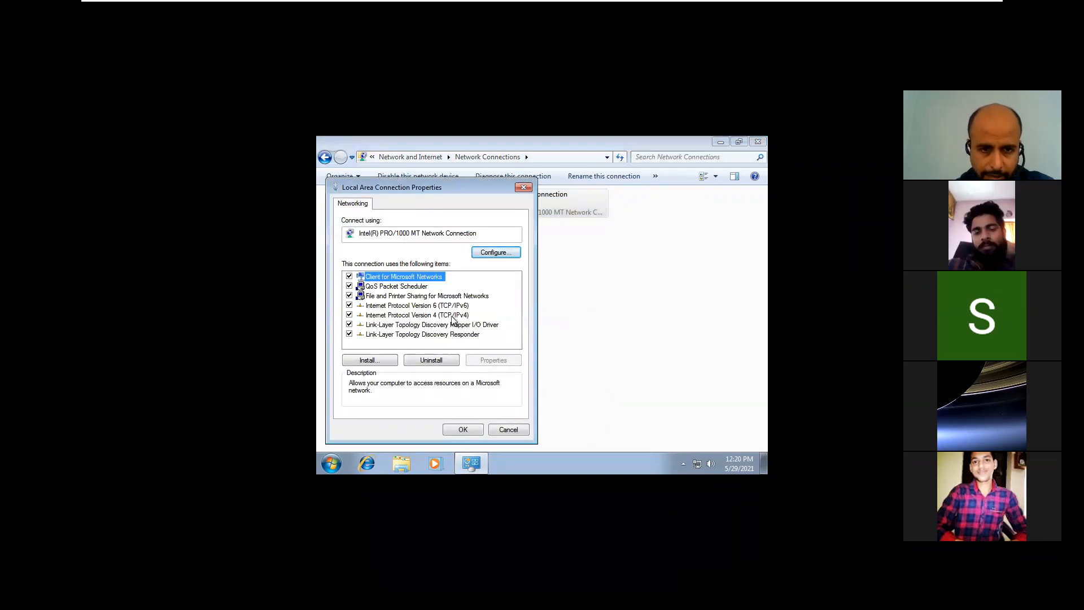
left_click(349, 305)
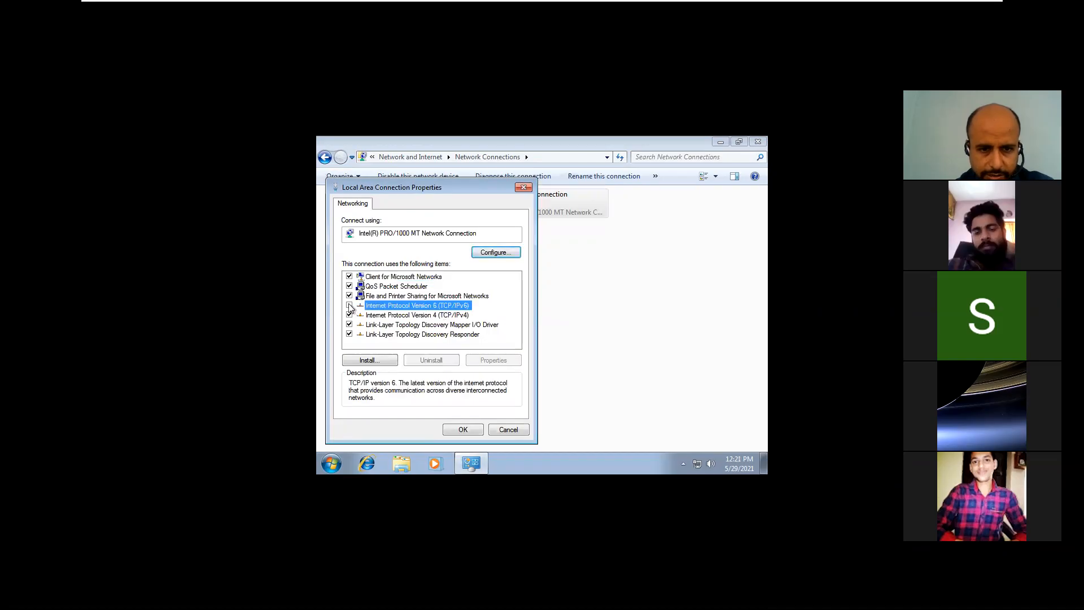
left_click(405, 315)
left_click(489, 359)
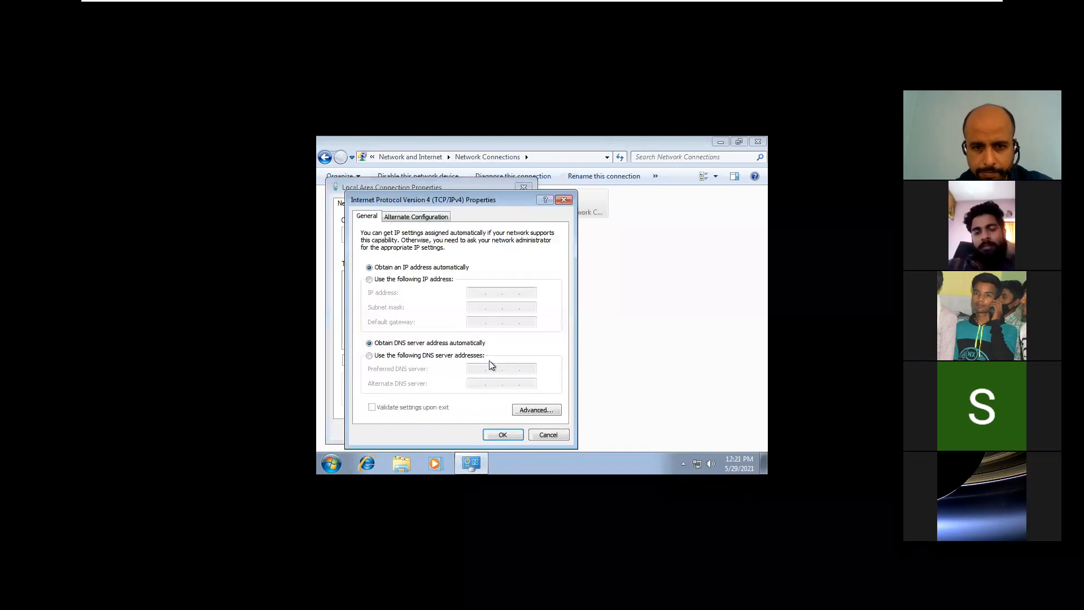
Step: Set static IPv4 address 10.0.0.2, subnet mask 255.0.0.0 and preferred DNS 10.0.0.1
left_click(425, 281)
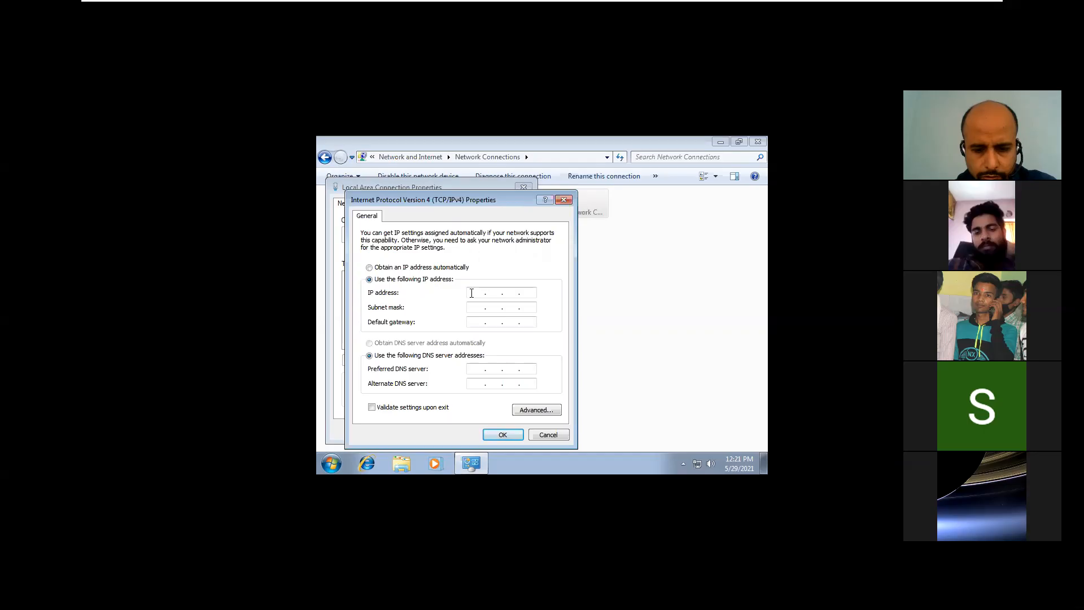
type("10 . 0 . 0 . 2")
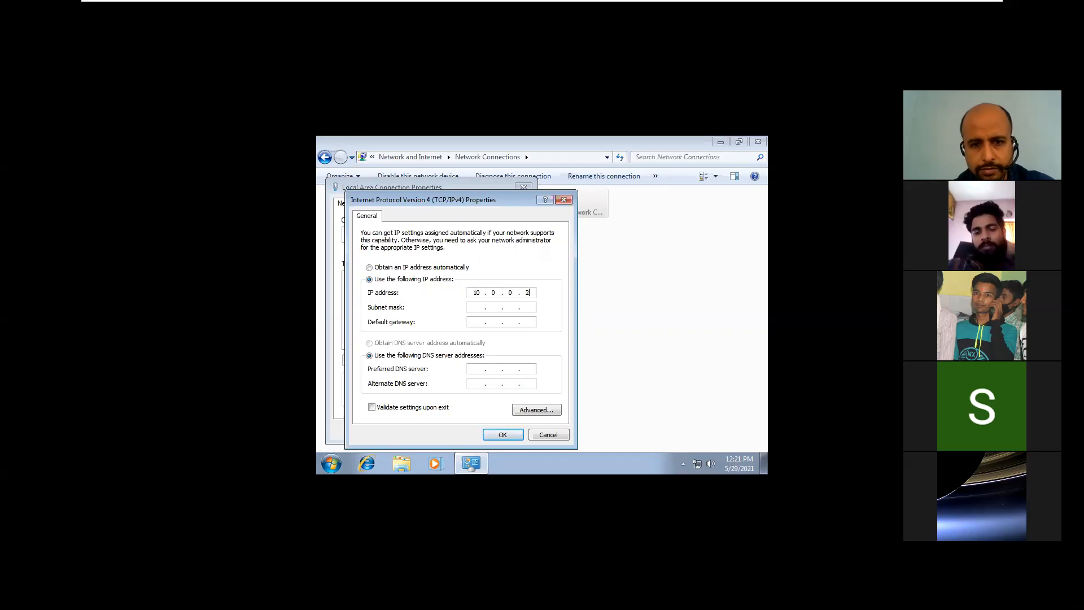
left_click(473, 309)
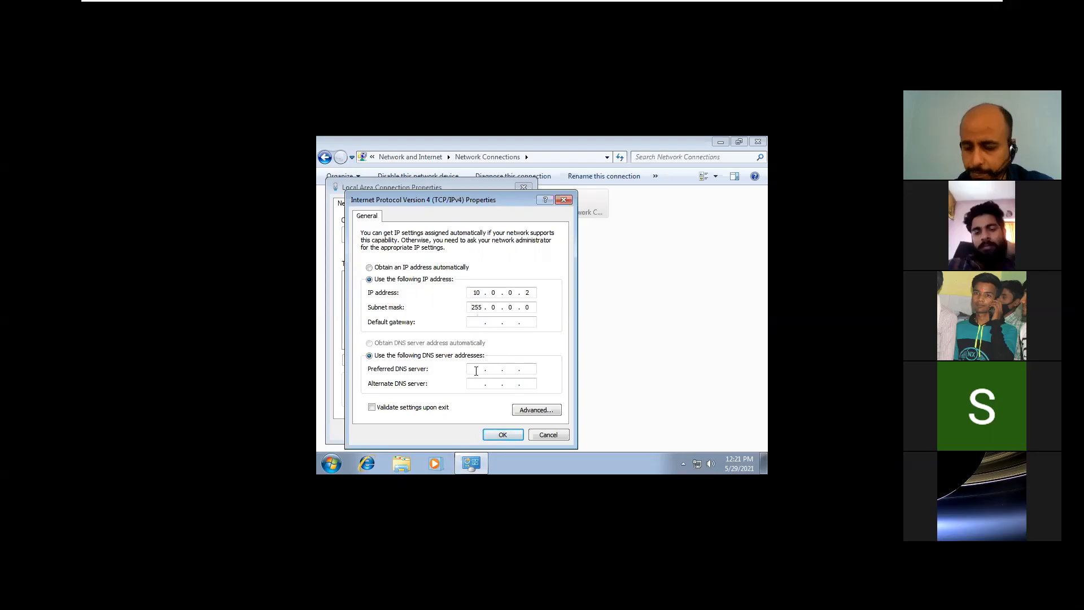
left_click(476, 370)
type("10 . 0 . 0 . 1")
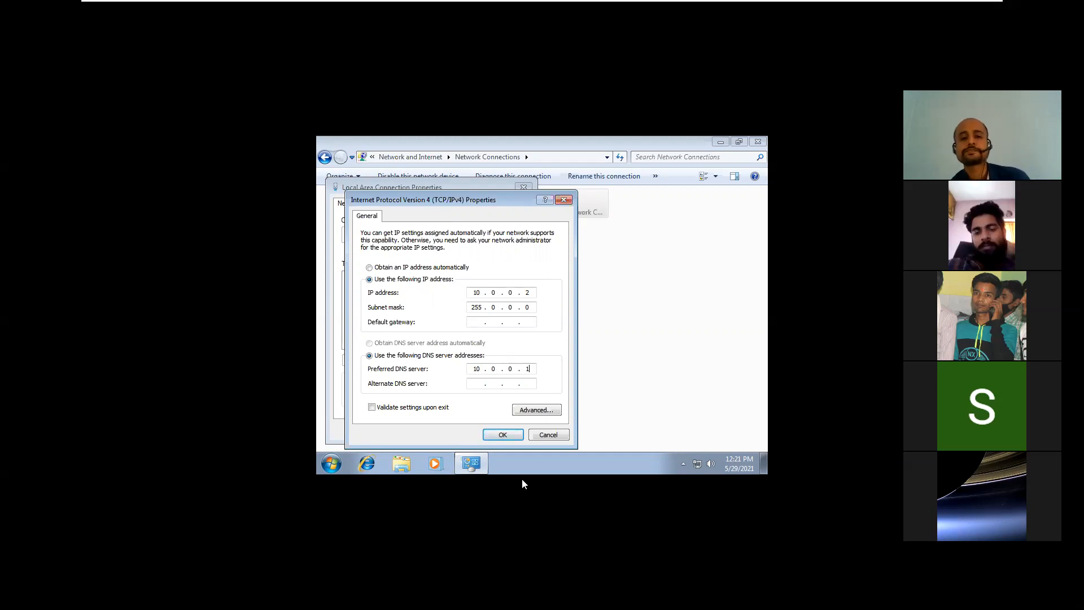
Step: Save the IPv4 settings and close the connection properties and Network Connections window
left_click(503, 435)
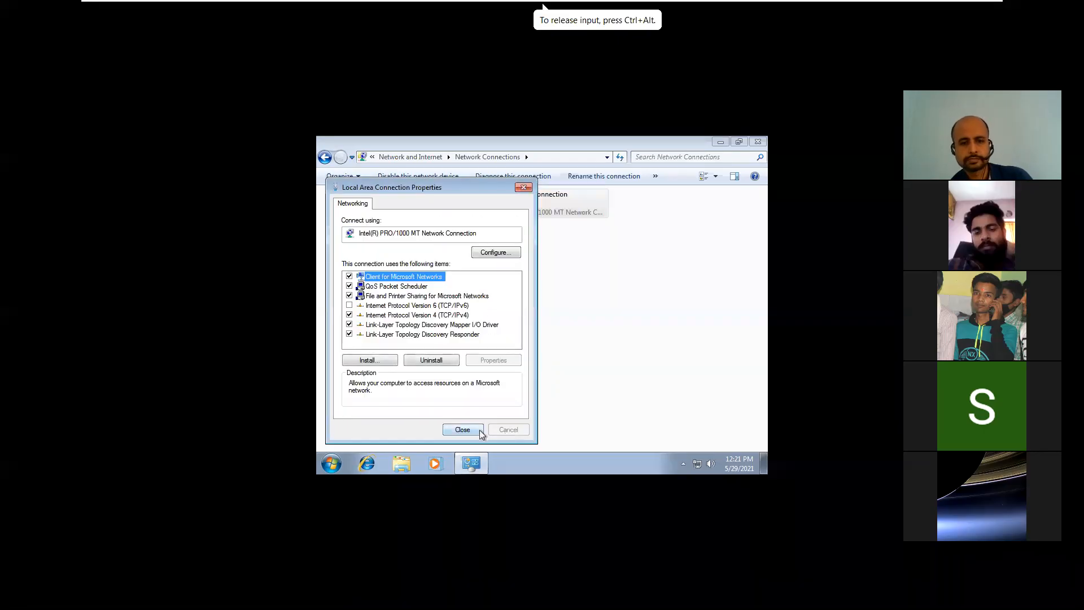
left_click(463, 430)
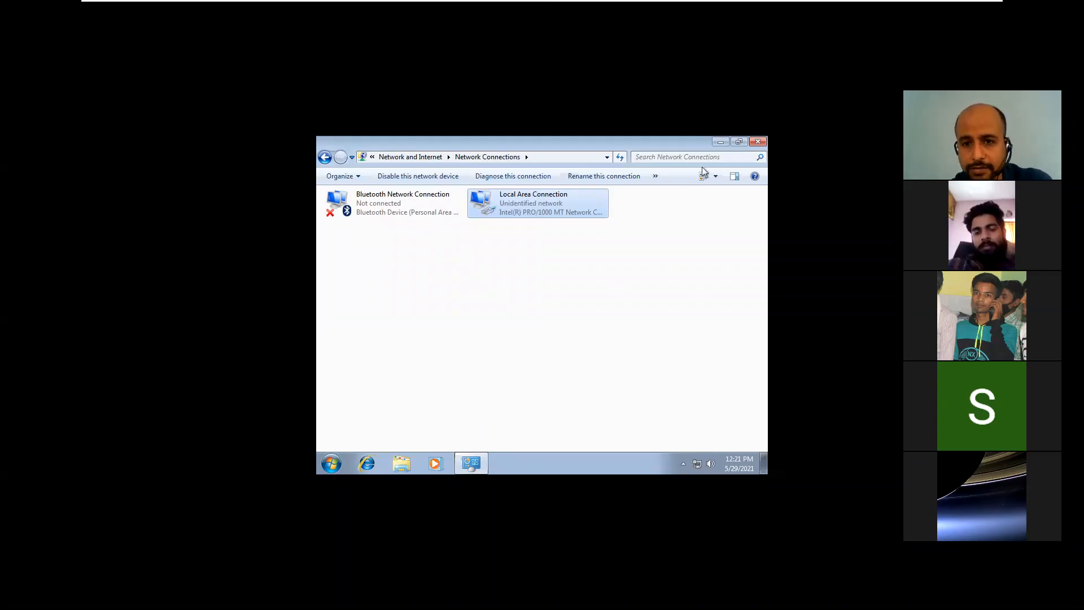
left_click(758, 142)
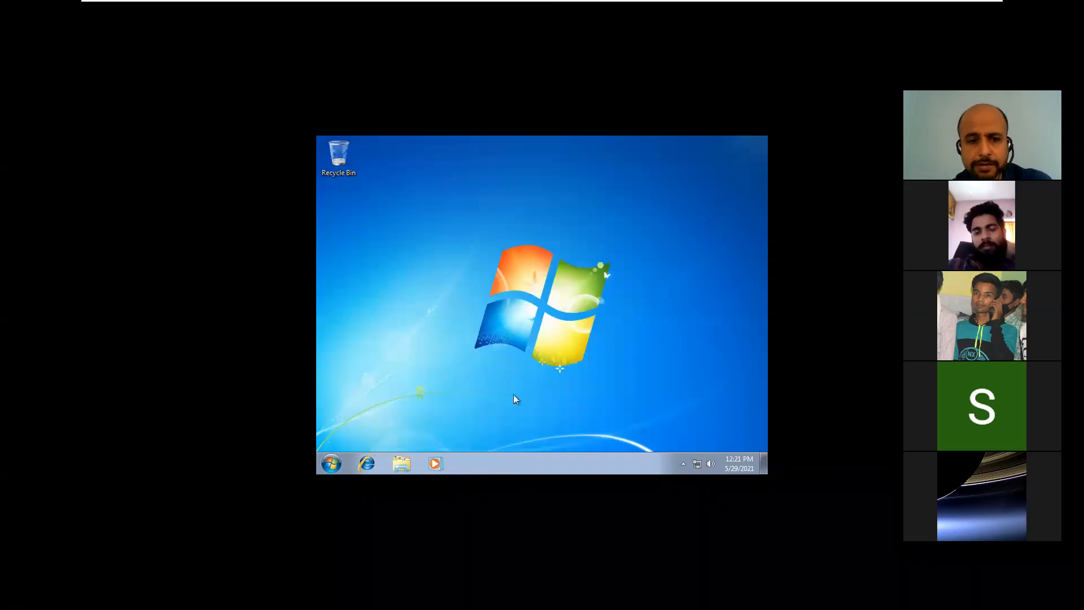
Step: Launch a command prompt through the Run box with cmd
left_click(337, 469)
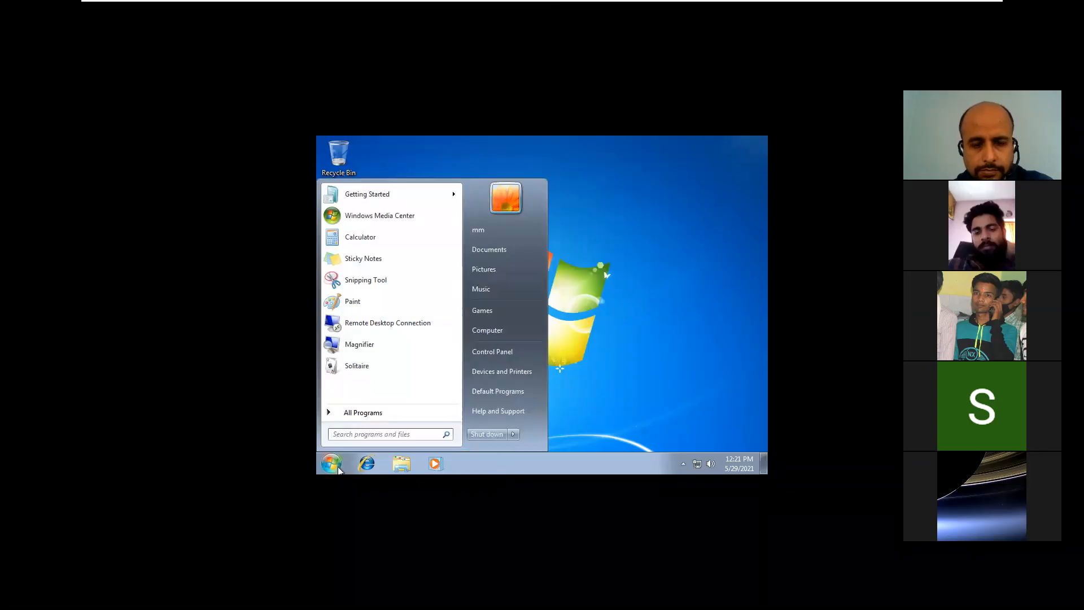
type("ru")
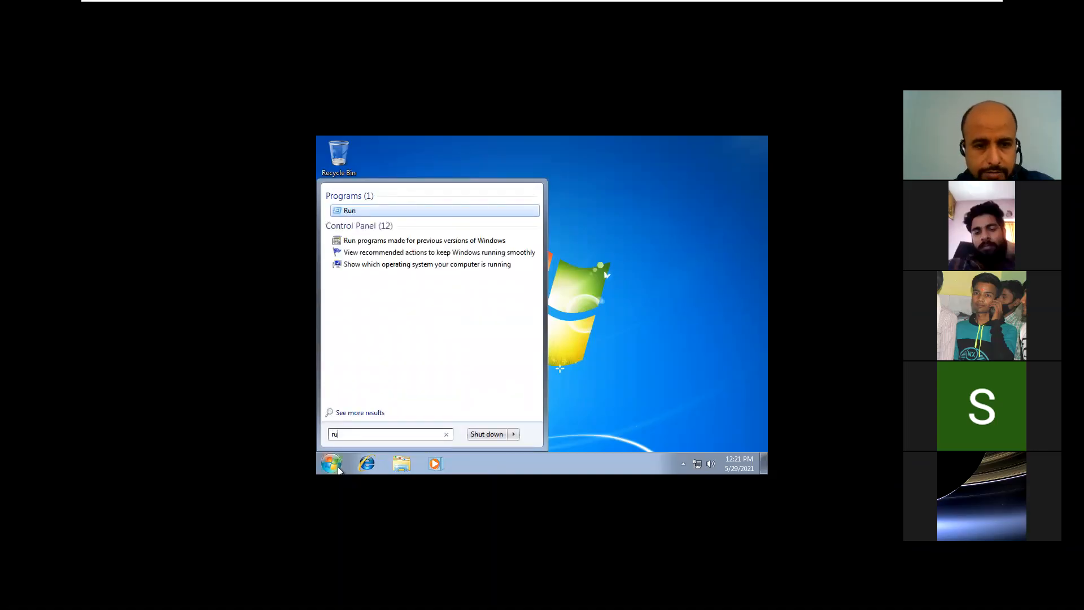
type("n")
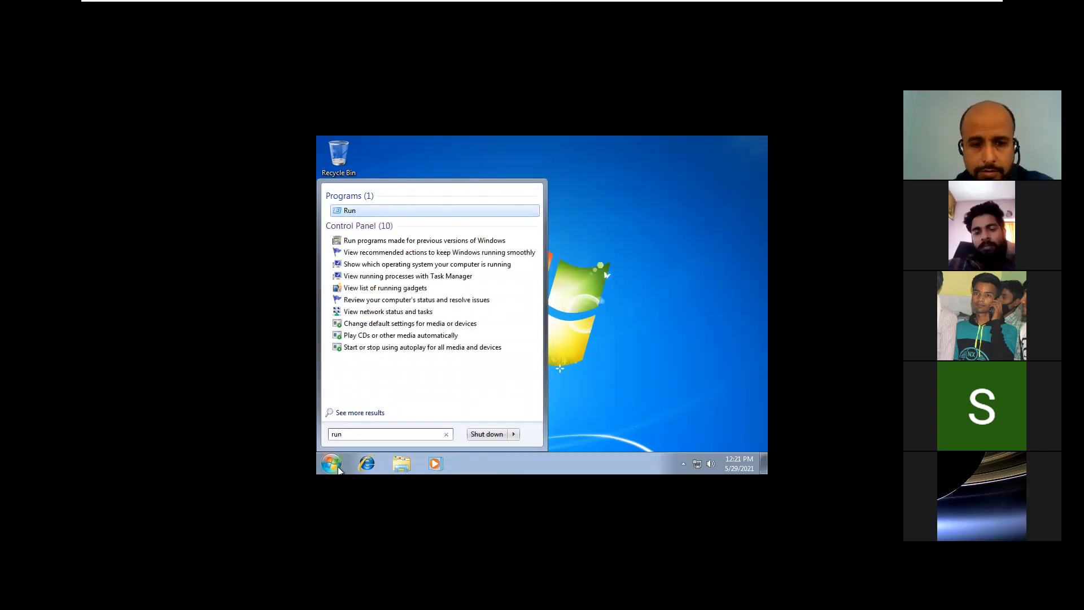
key("Return")
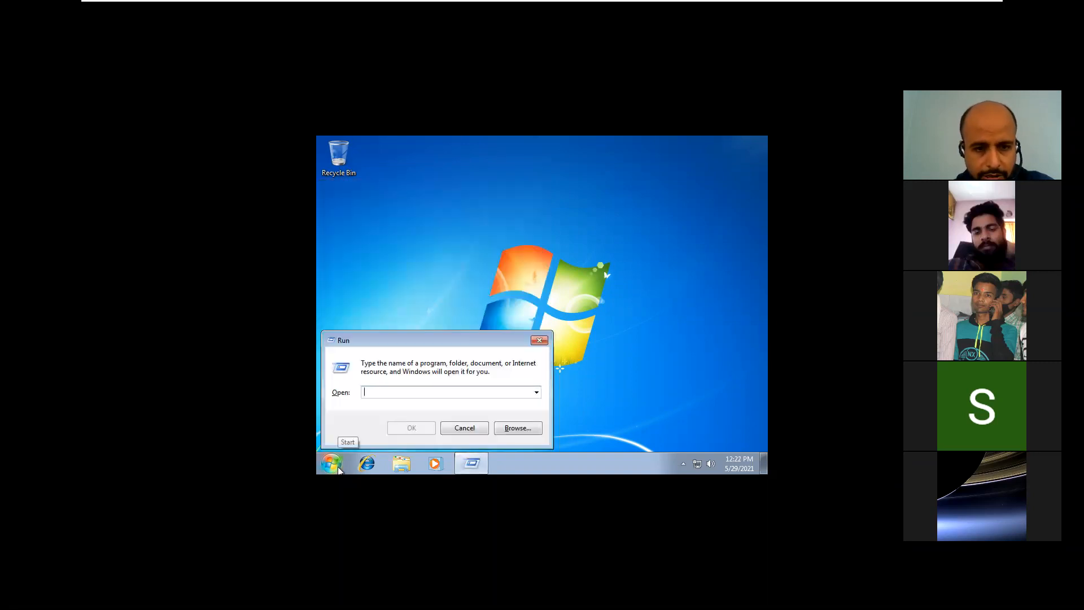
type("cmd")
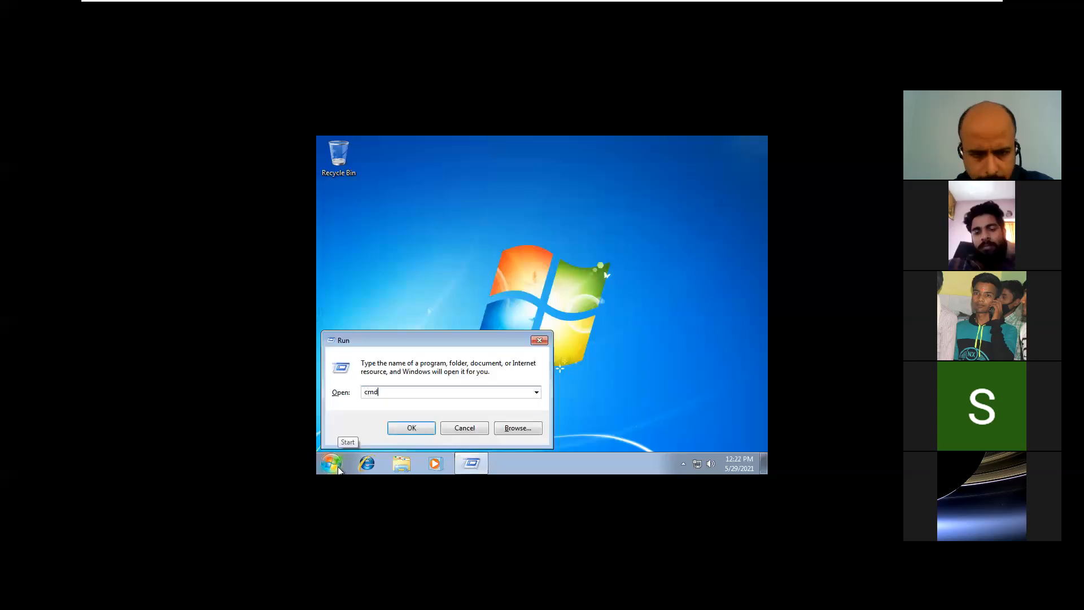
key("Return")
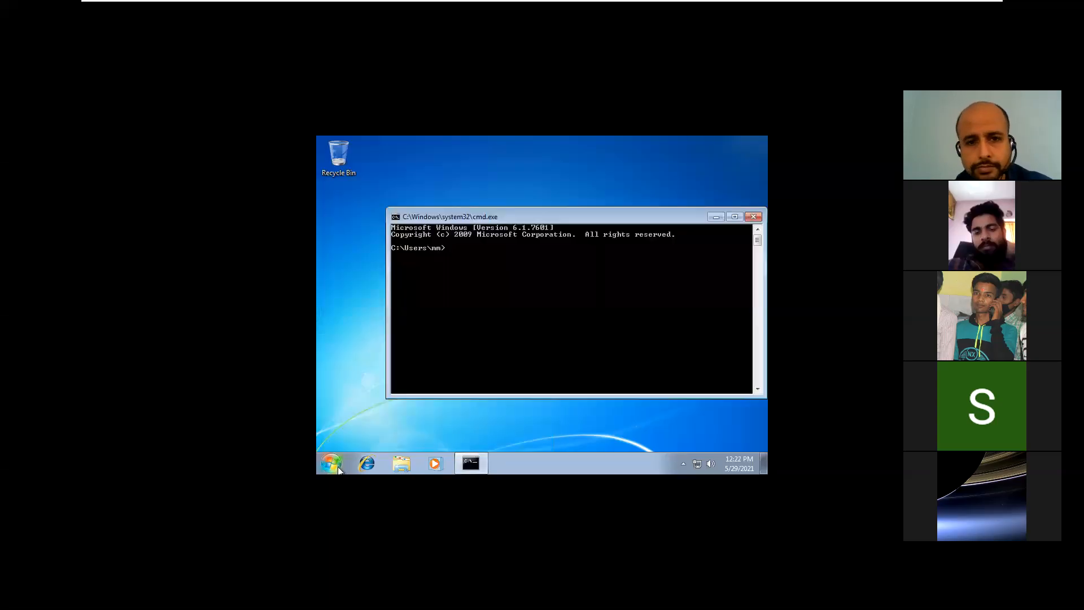
Step: Ping the server at 10.0.0.1, then close the command prompt
type("ping")
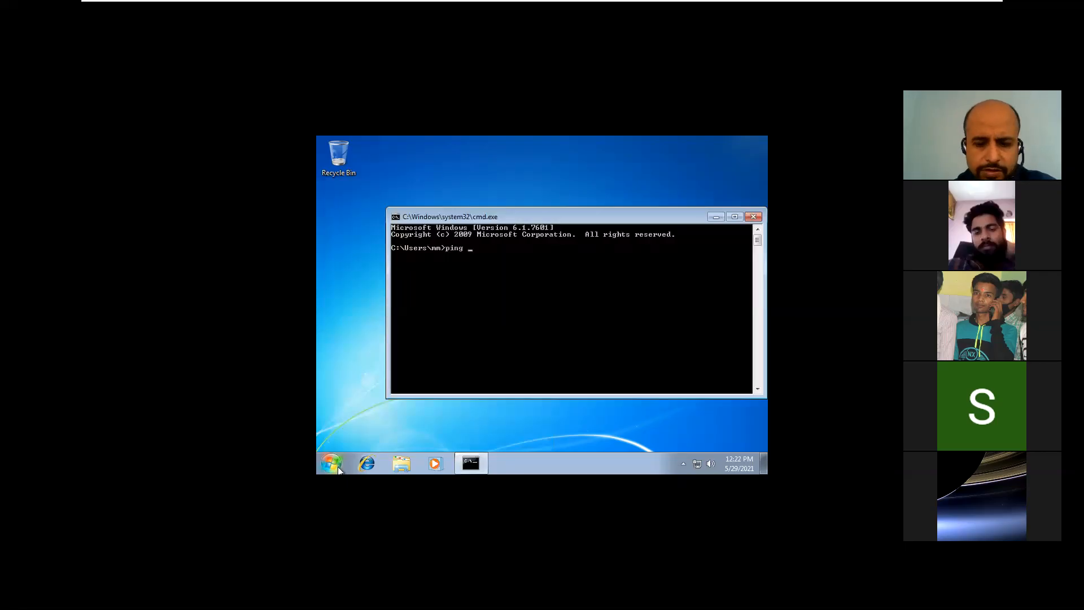
type(" 10.0.0.1")
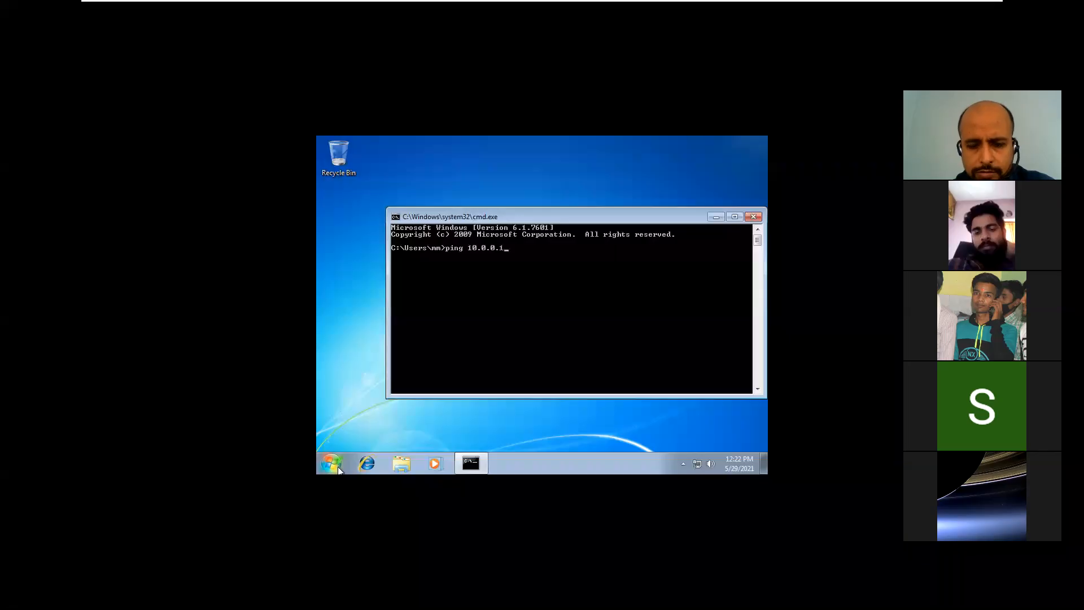
key("Return")
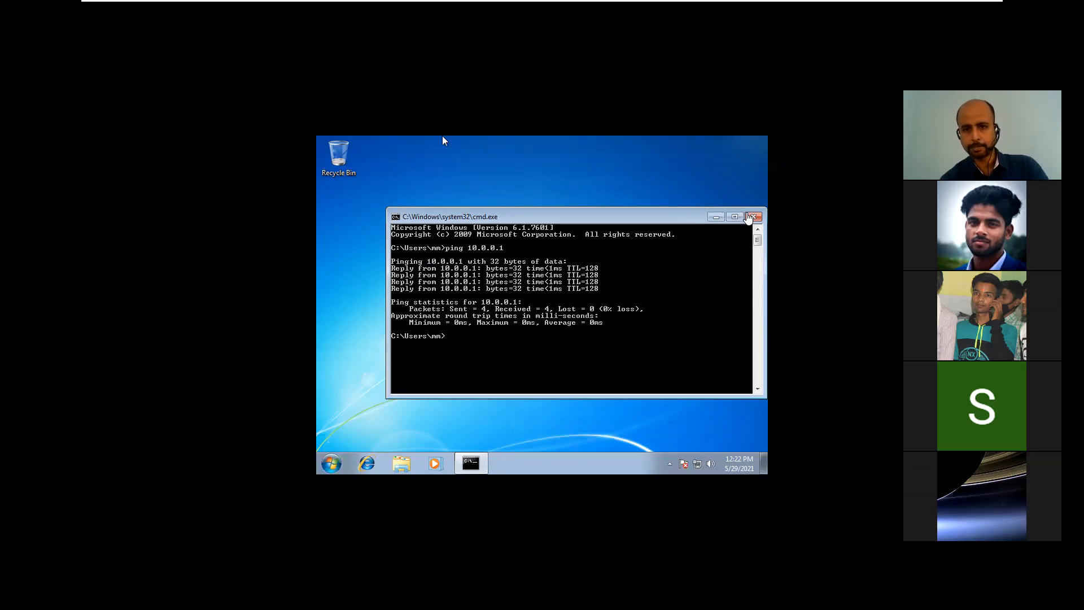
left_click(443, 137)
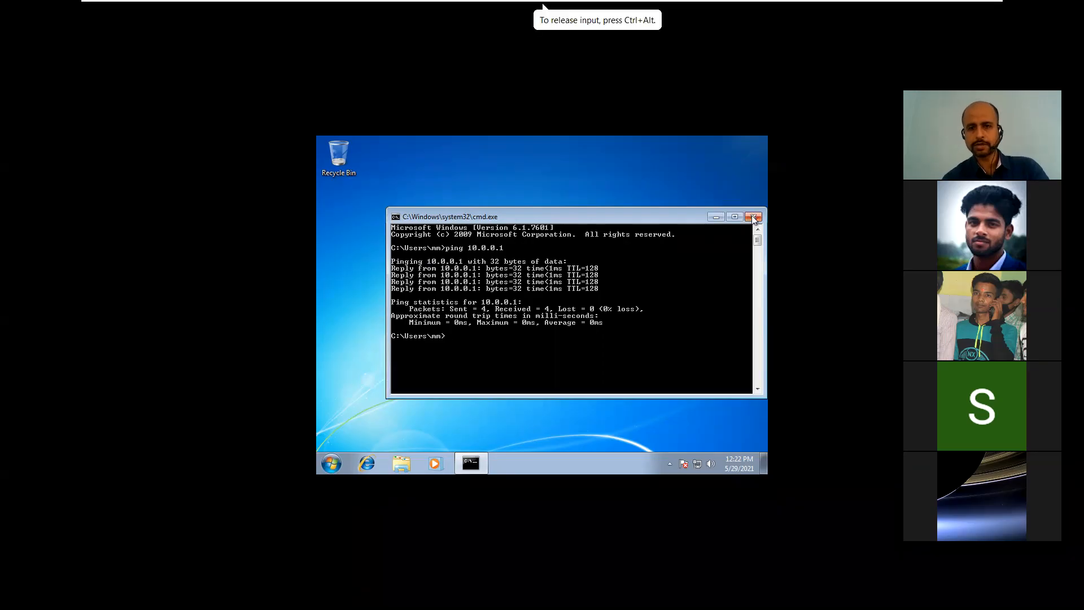
left_click(753, 217)
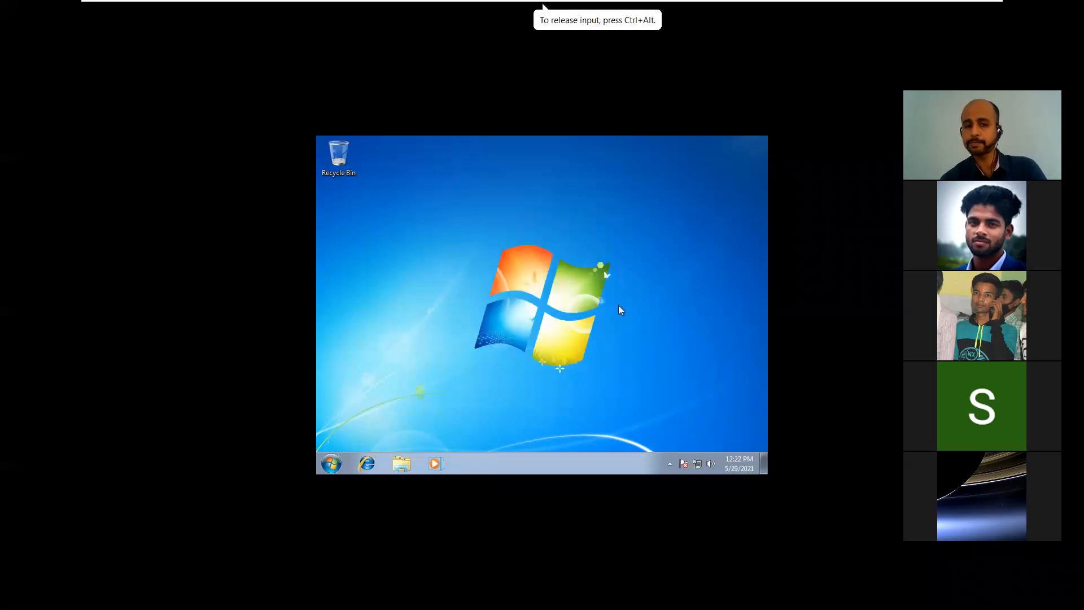
Step: Open Computer's system properties and scroll to computer name mm-PC in WORKGROUP
left_click(334, 463)
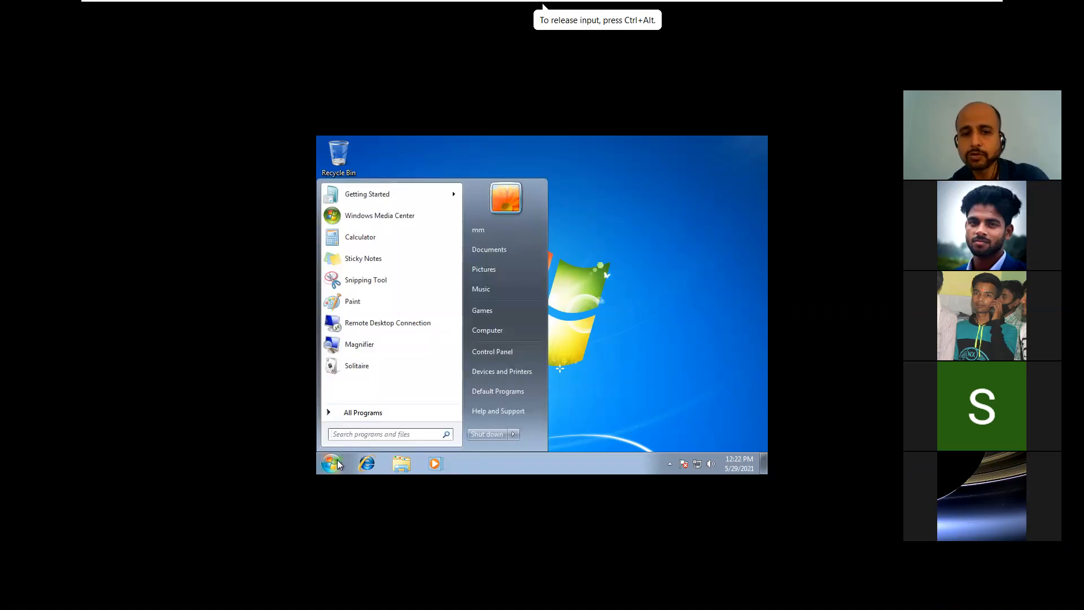
right_click(498, 333)
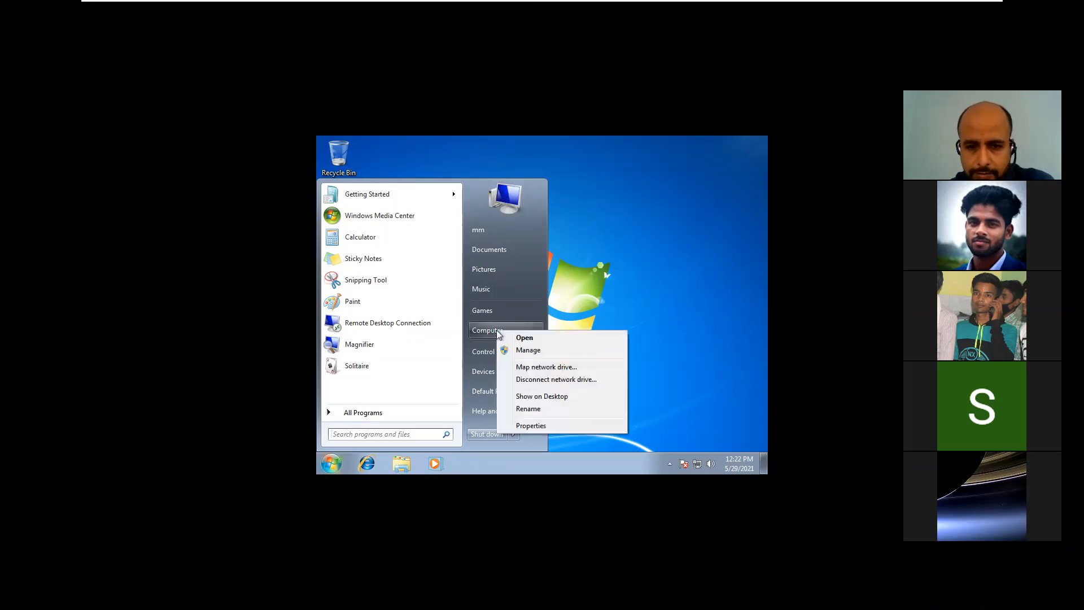
left_click(533, 424)
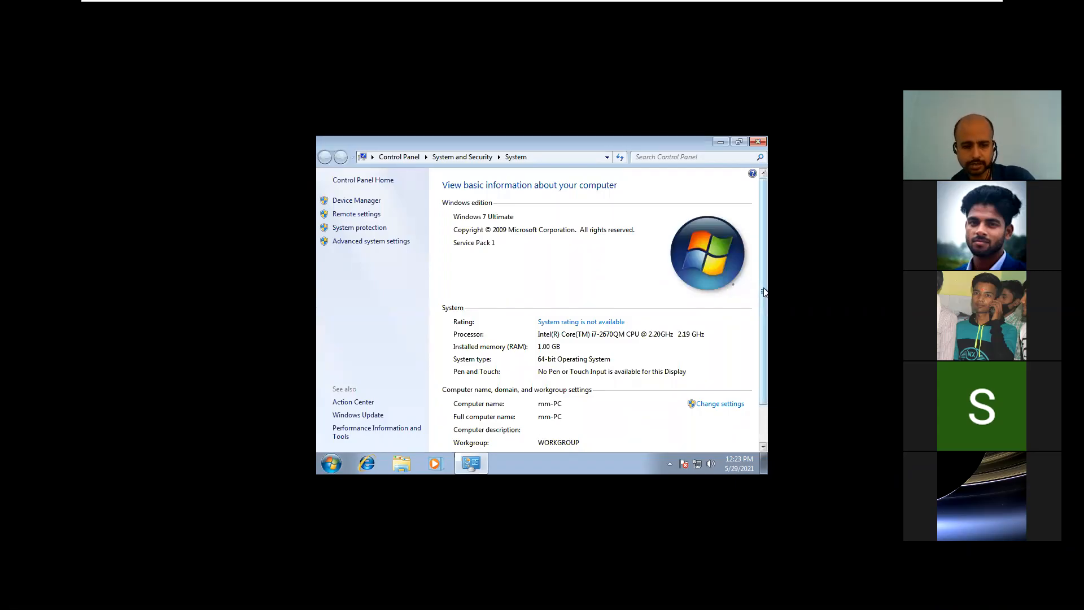
left_click_drag(765, 292, 766, 322)
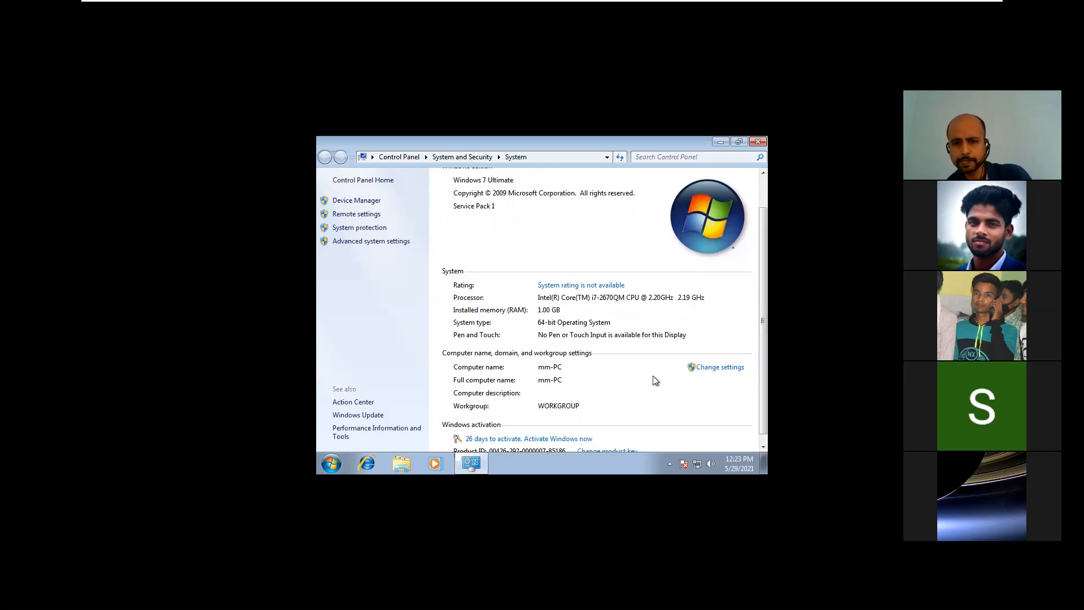
Step: Switch mm-PC's membership from WORKGROUP to the domain cimage.com and submit it
left_click(715, 369)
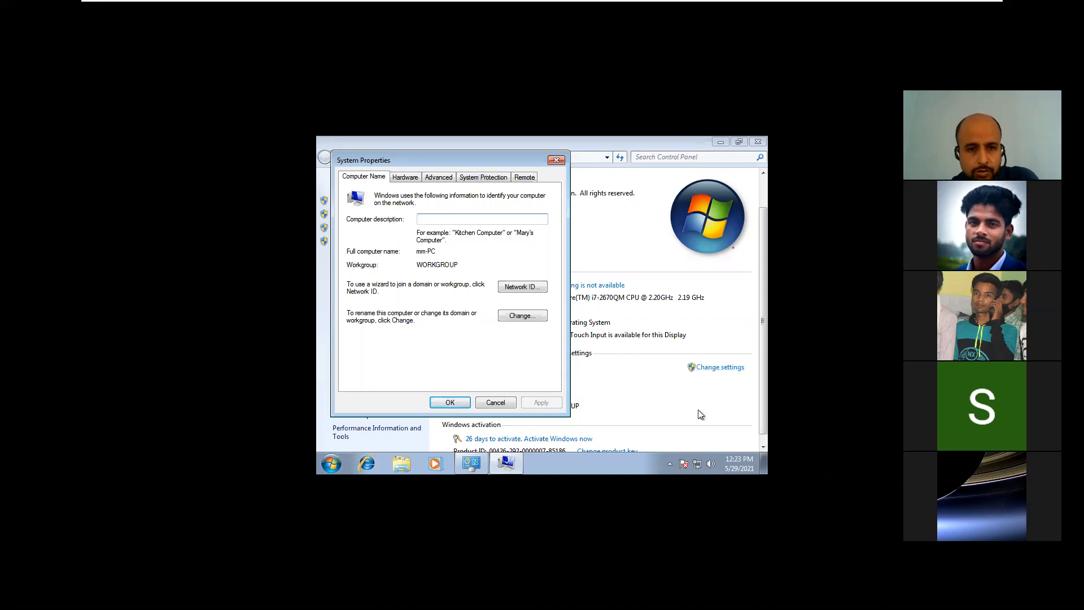
left_click(522, 316)
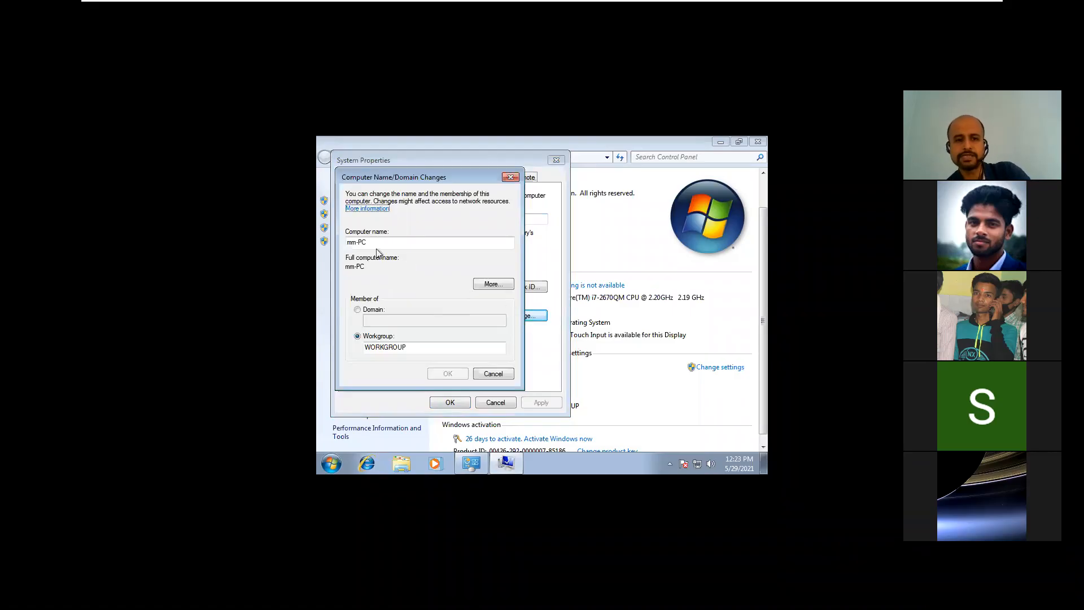
left_click(377, 315)
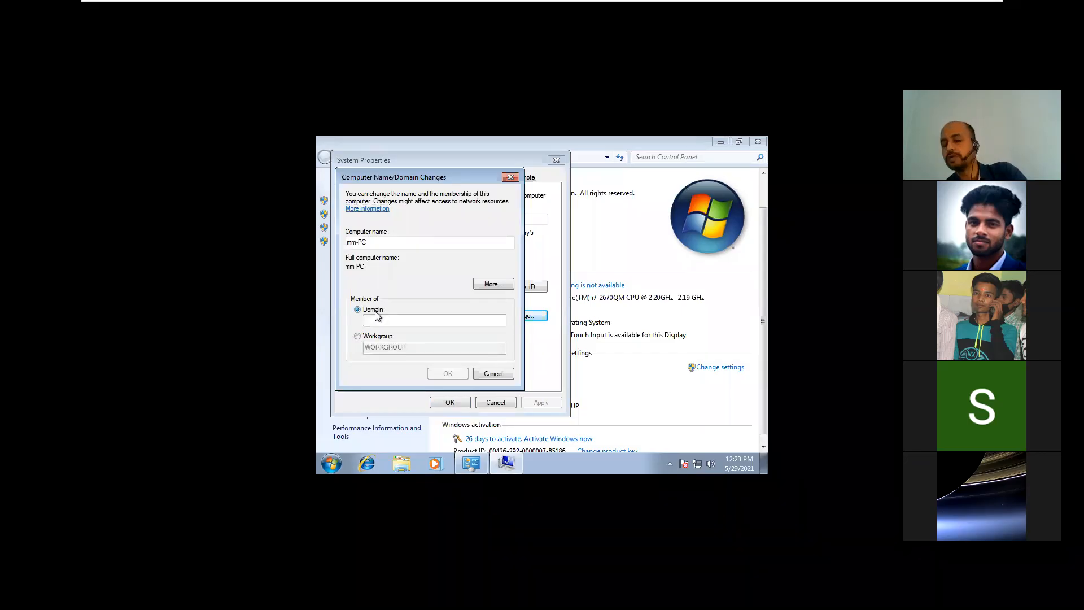
left_click(382, 322)
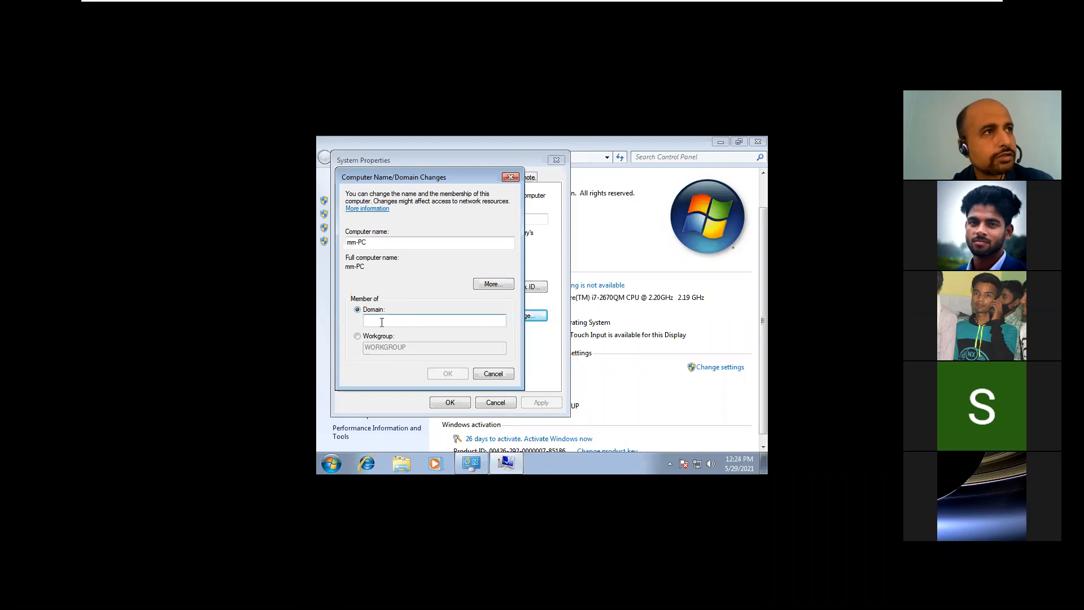
left_click(382, 321)
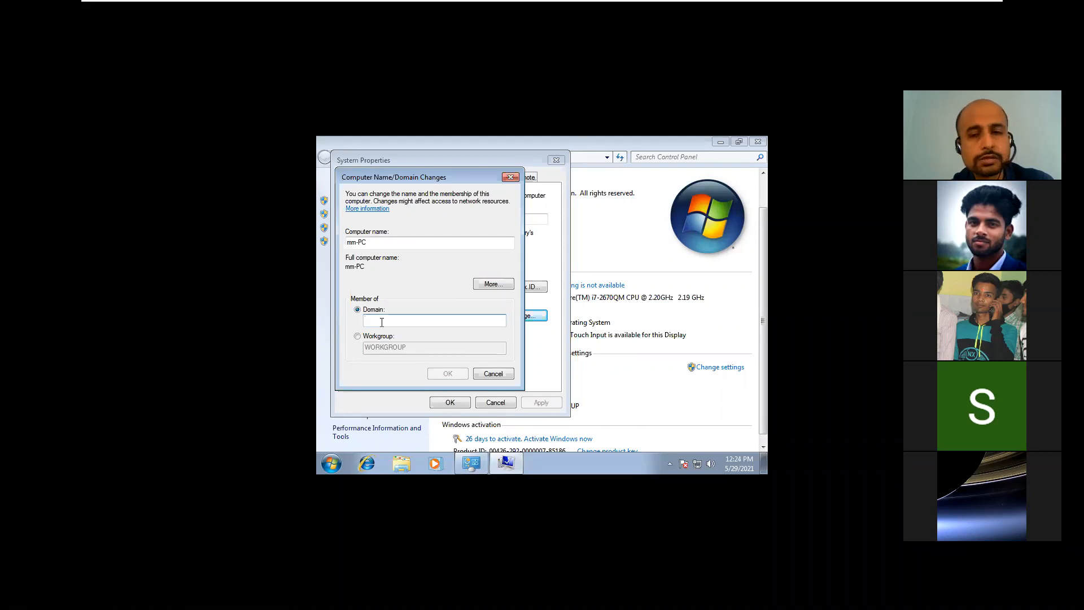
type("cimag")
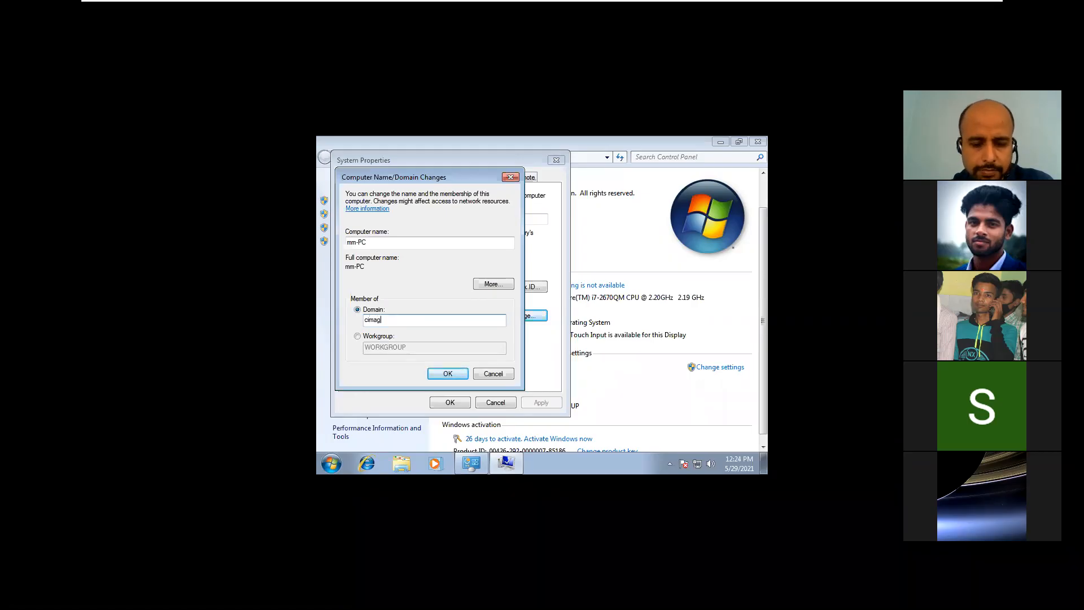
type("e.com")
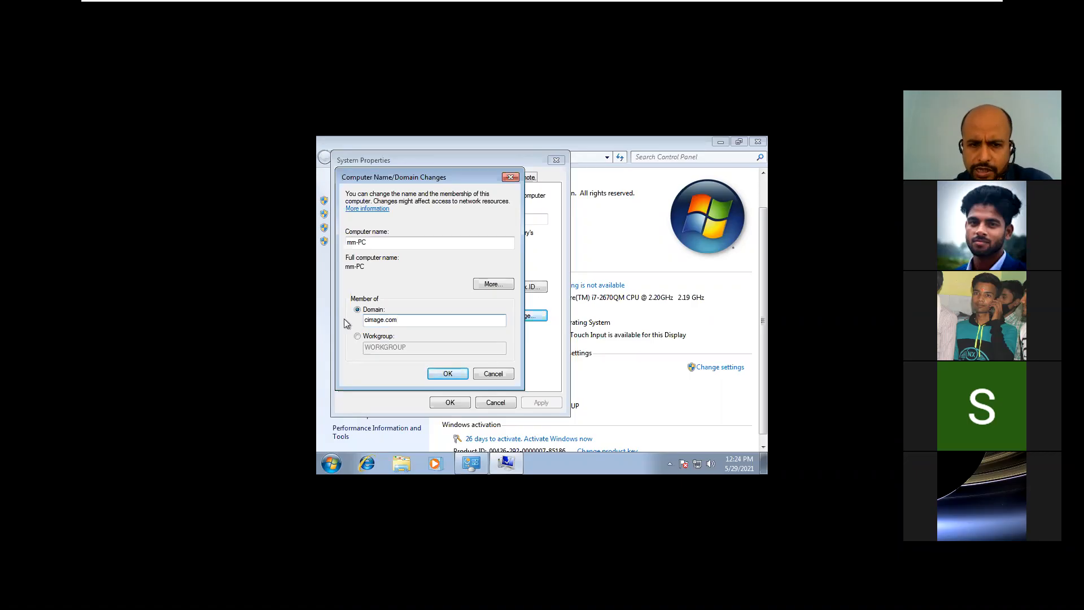
left_click(440, 379)
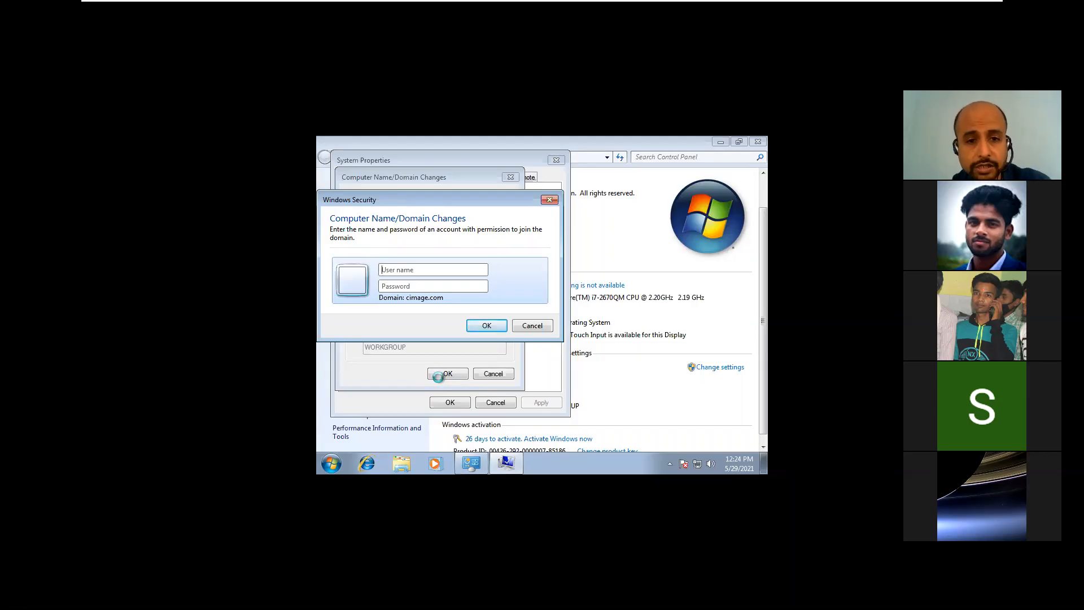
Step: Authenticate as the domain Administrator with its password to complete the cimage.com join
type("a")
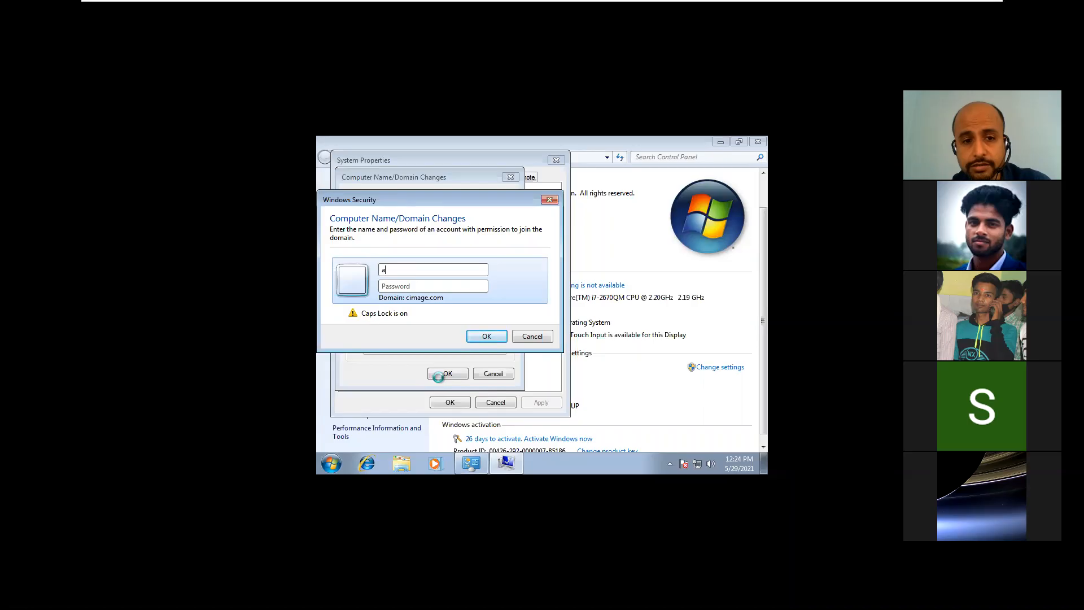
key("Caps_Lock")
type("dminis")
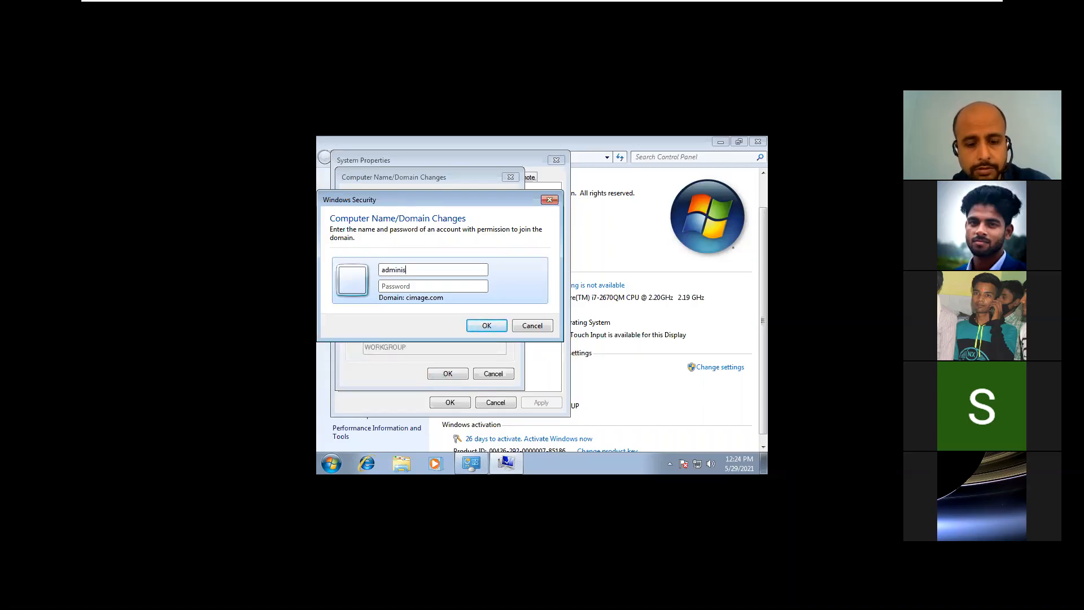
type("trator")
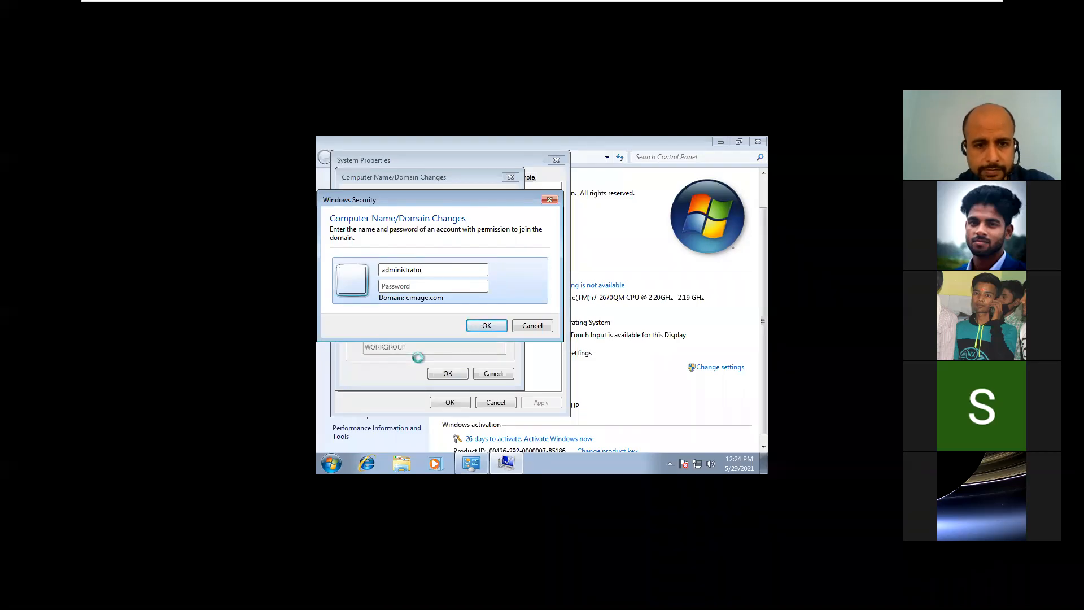
left_click(396, 286)
type("123")
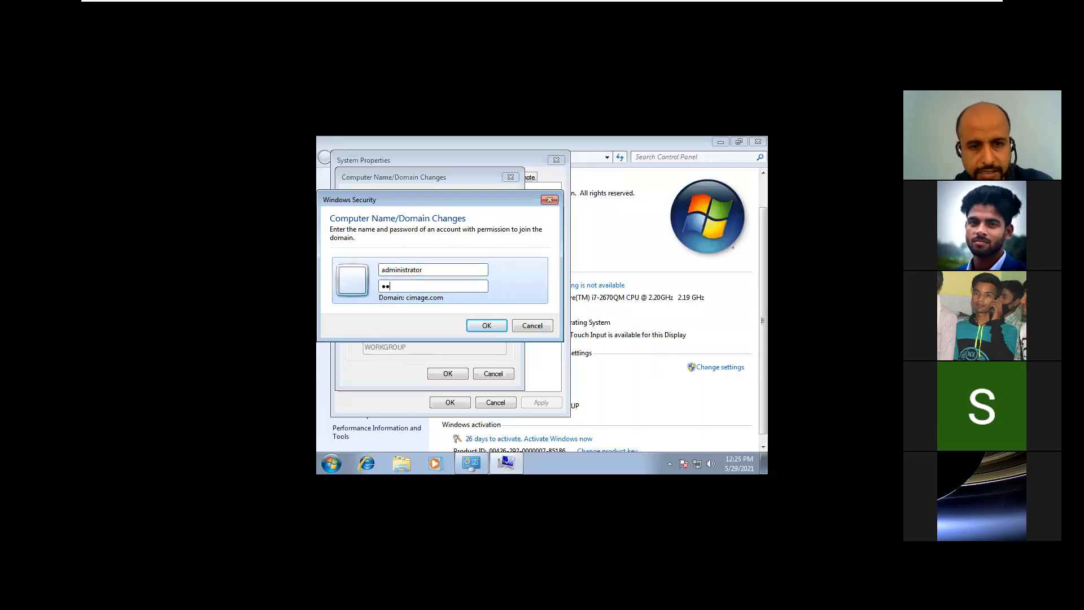
type("456")
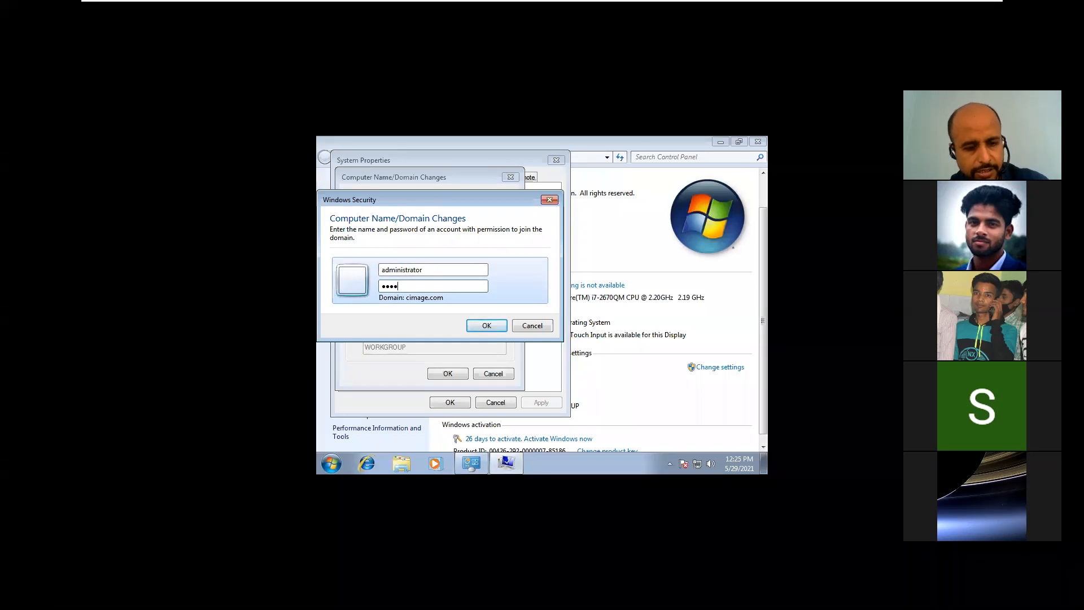
type("7")
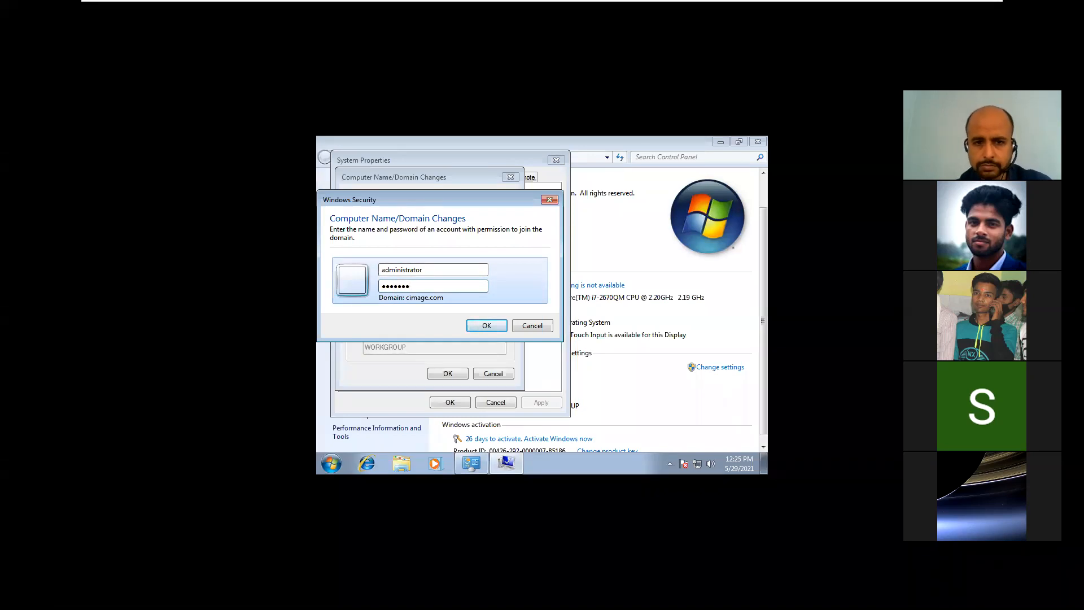
left_click(478, 326)
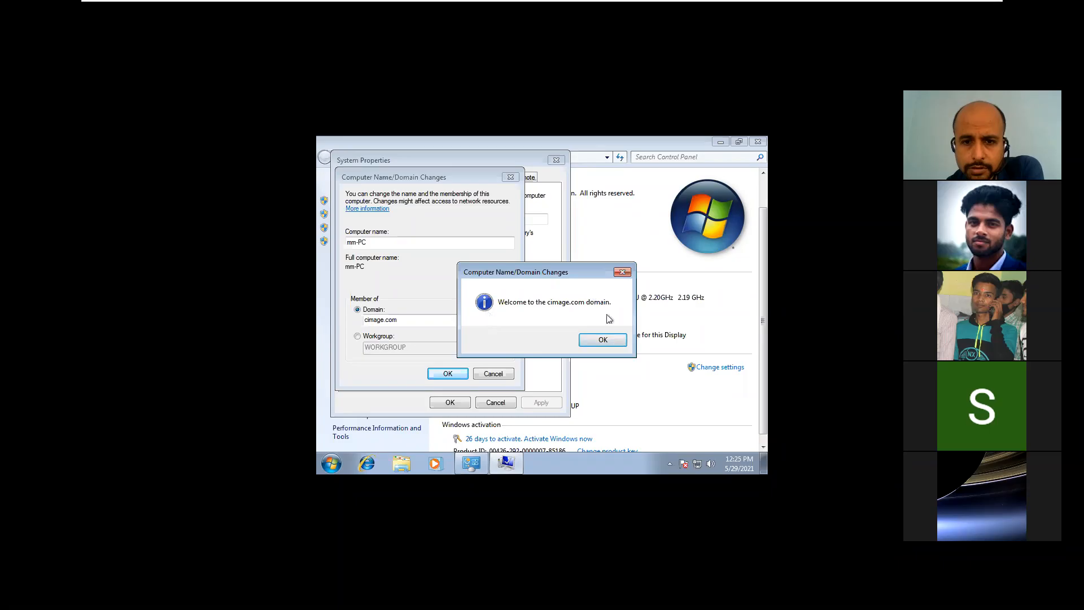
Step: Dismiss the welcome and restart notices, close System Properties, and restart Windows 7 now
left_click(603, 340)
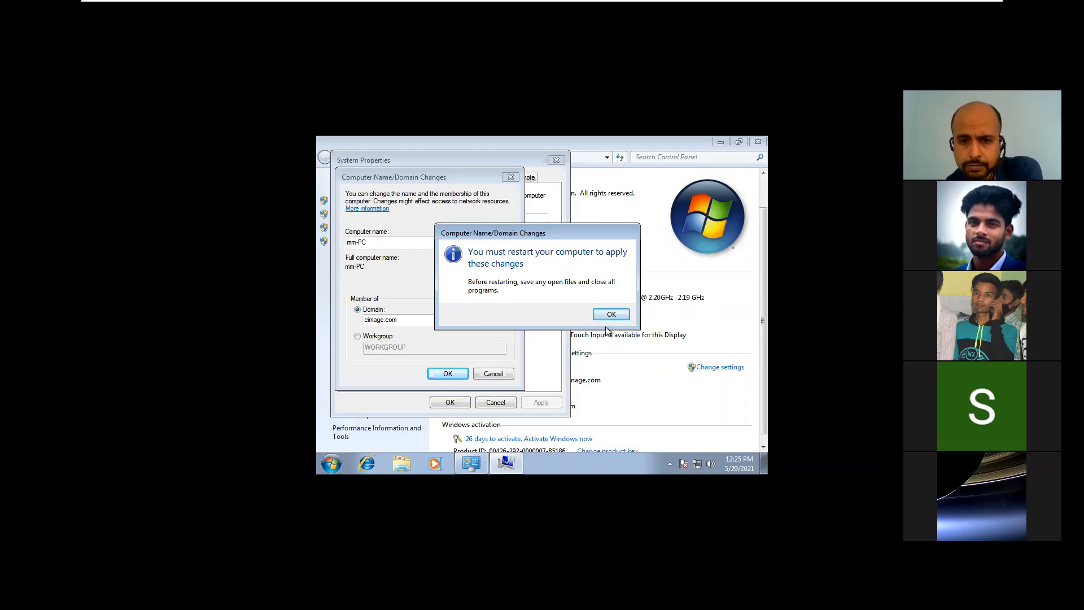
left_click(608, 316)
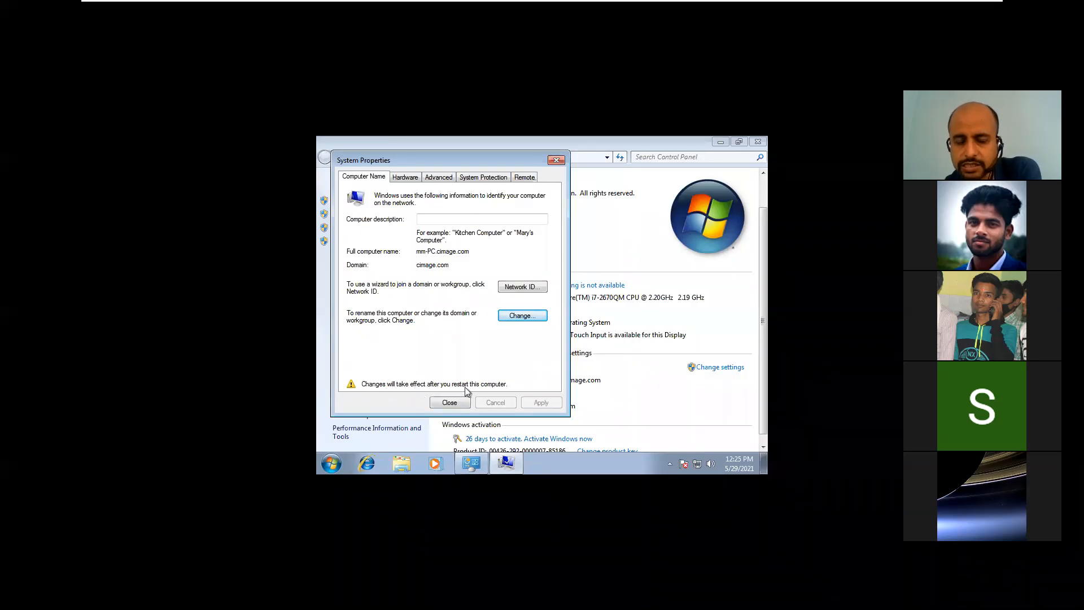
left_click(455, 405)
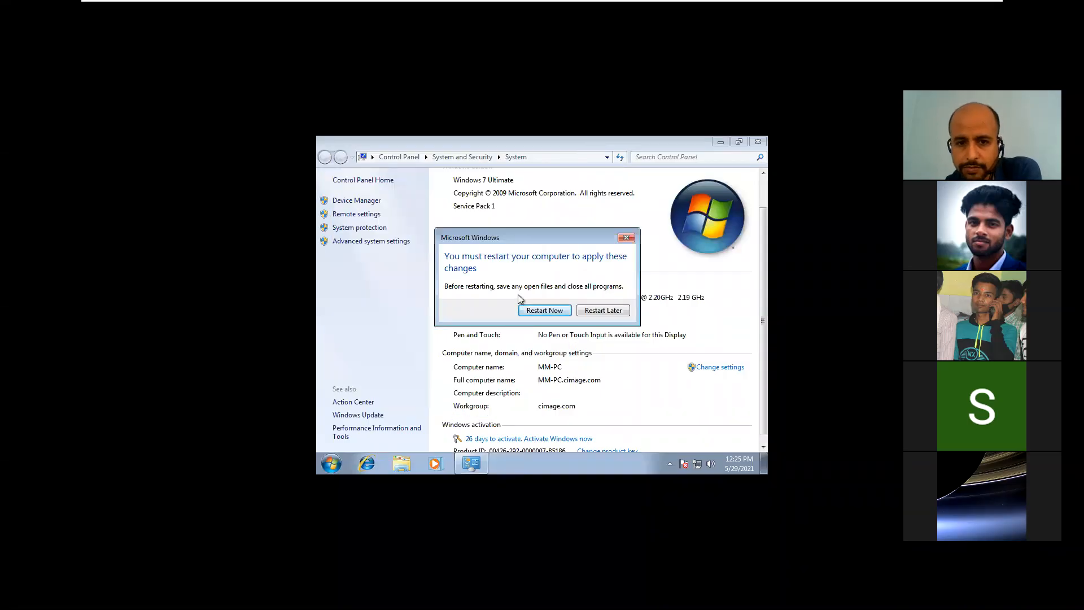
left_click(542, 310)
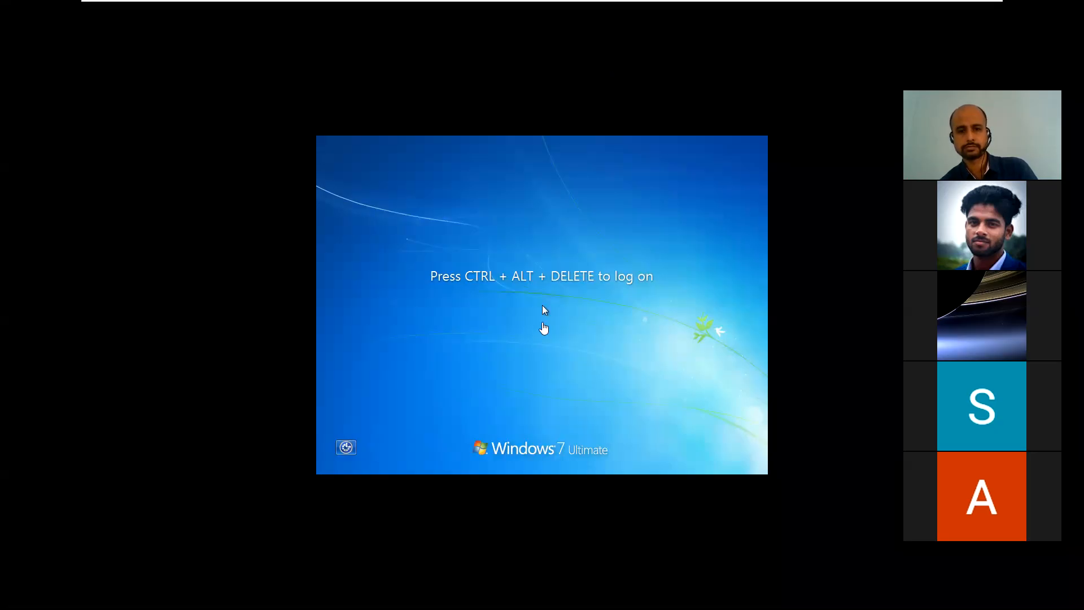
Step: Send Ctrl+Alt+Delete to the VM and choose Switch User, then Other User
left_click(543, 309)
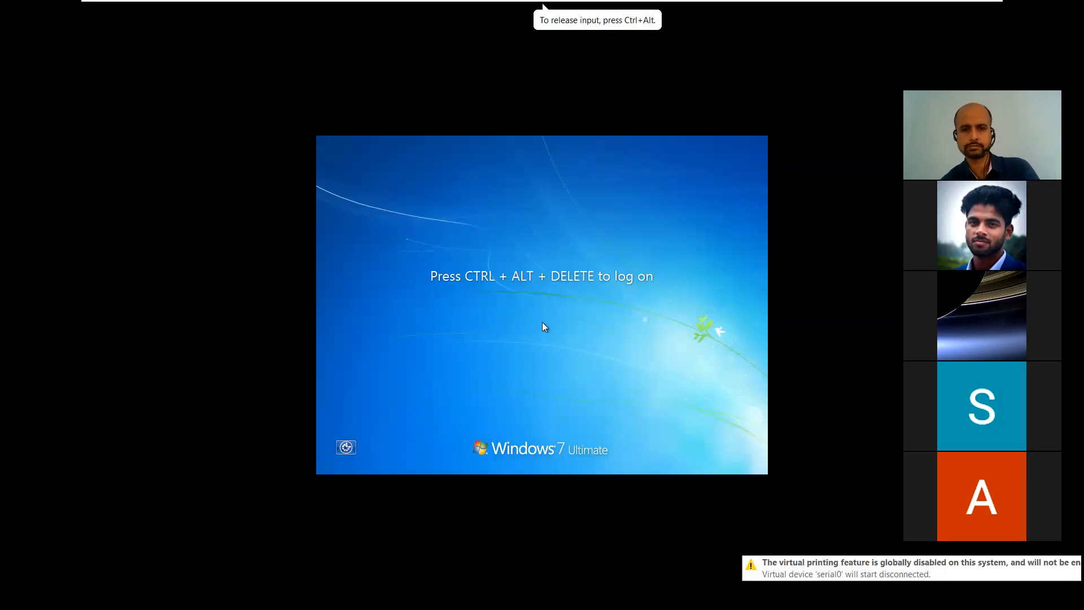
key("ctrl+alt+Delete")
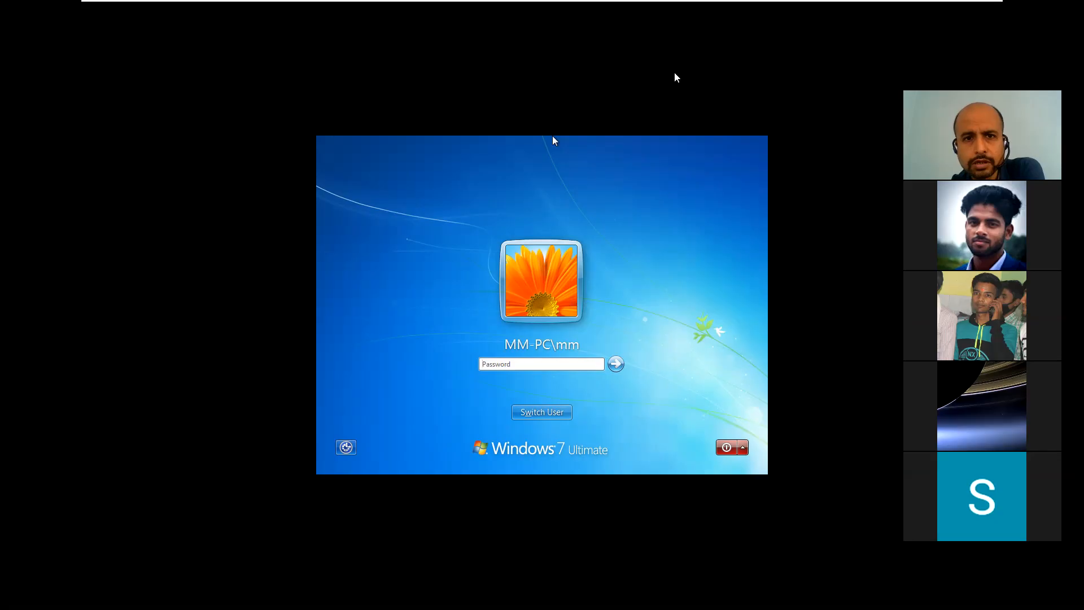
left_click(656, 83)
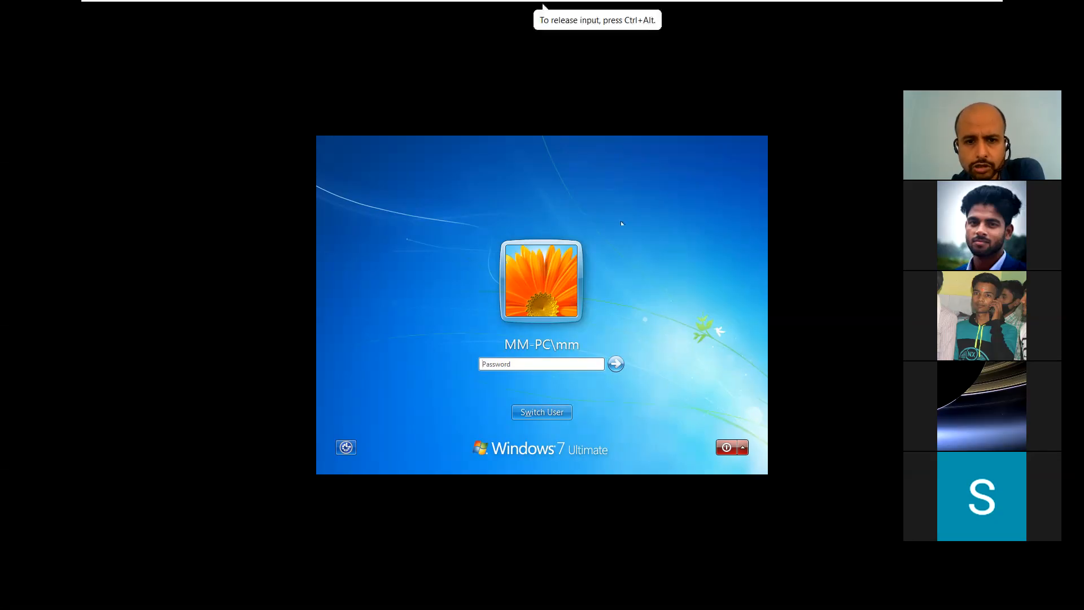
left_click(541, 412)
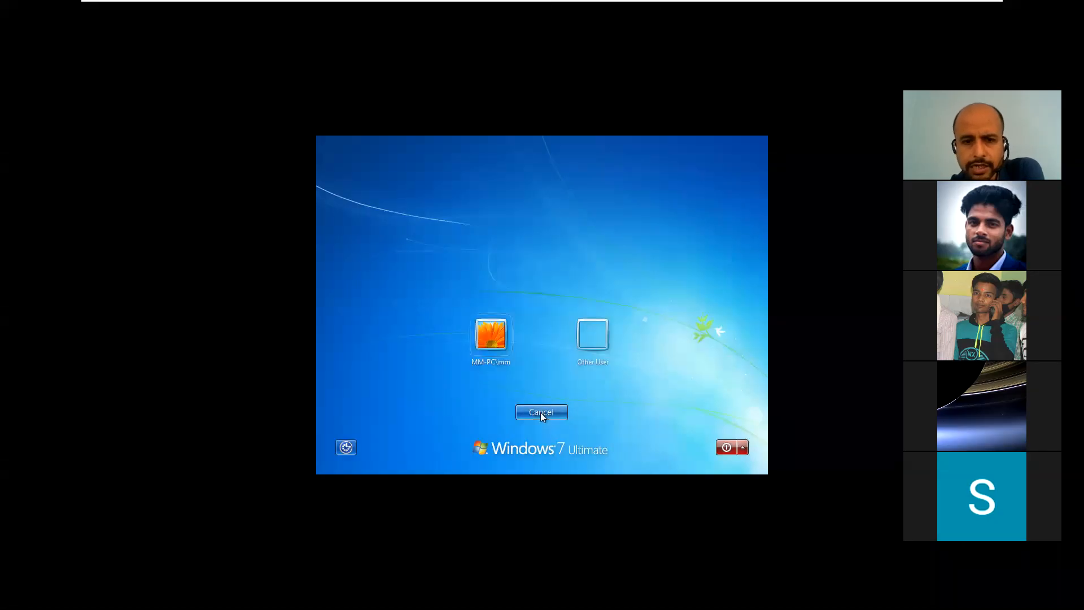
left_click(591, 342)
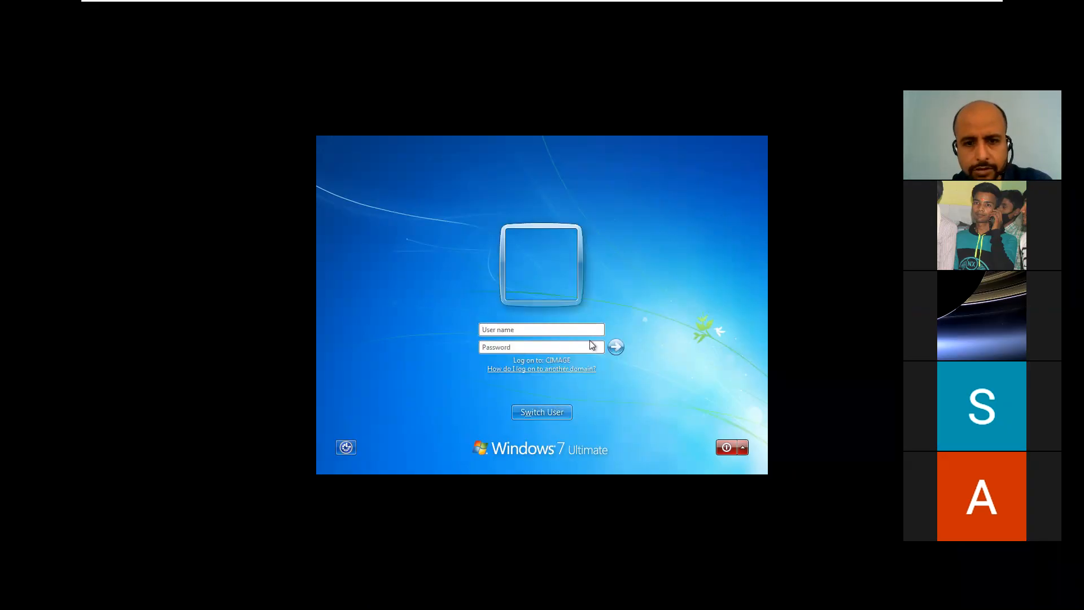
Step: Enter the cimage domain user's name and password and submit the logon
type("c")
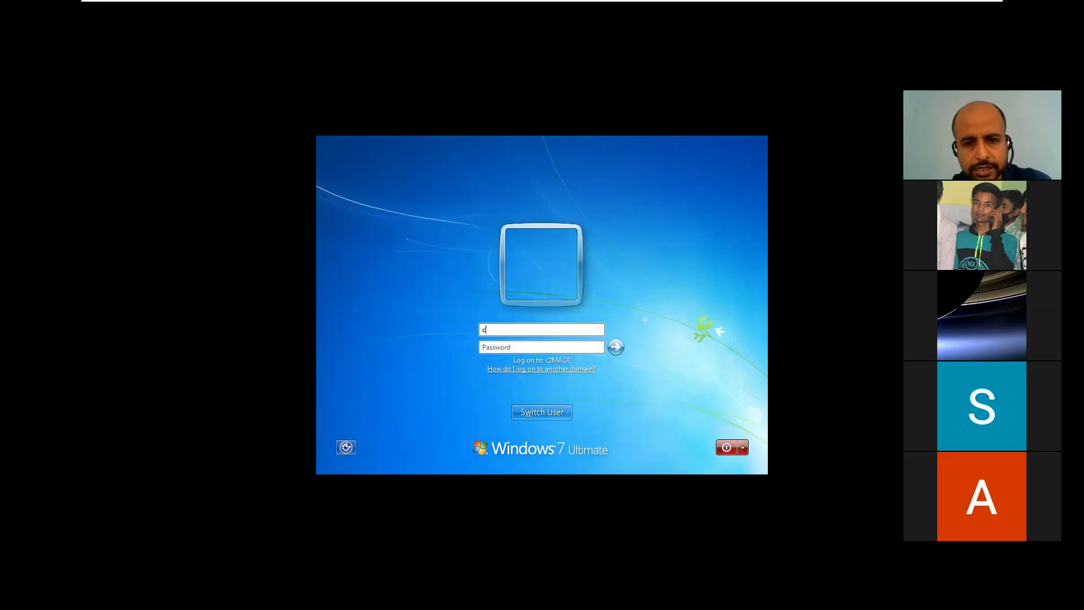
type("image")
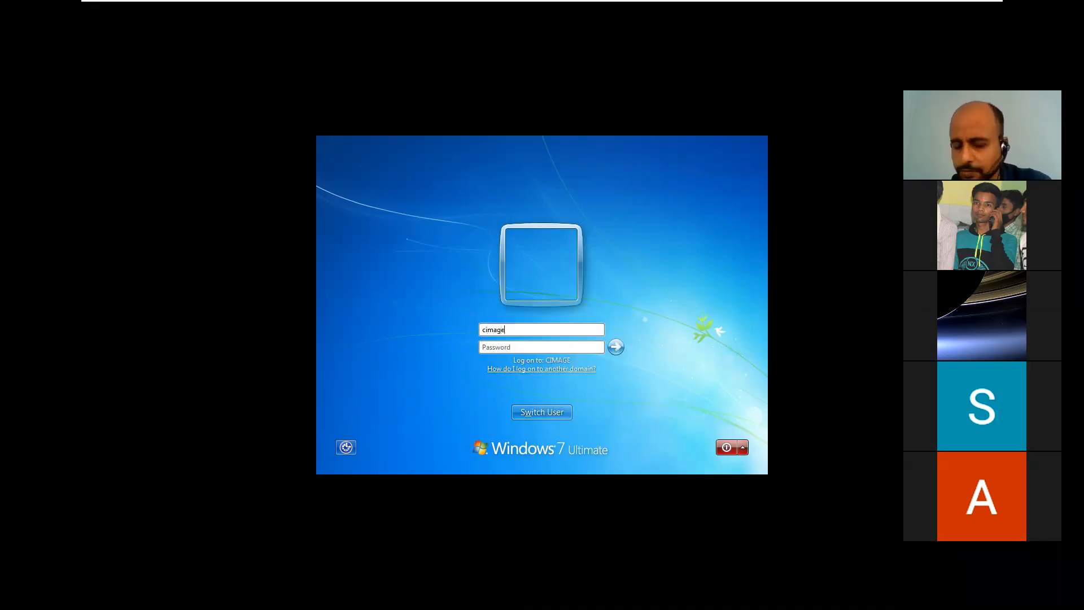
type("\\")
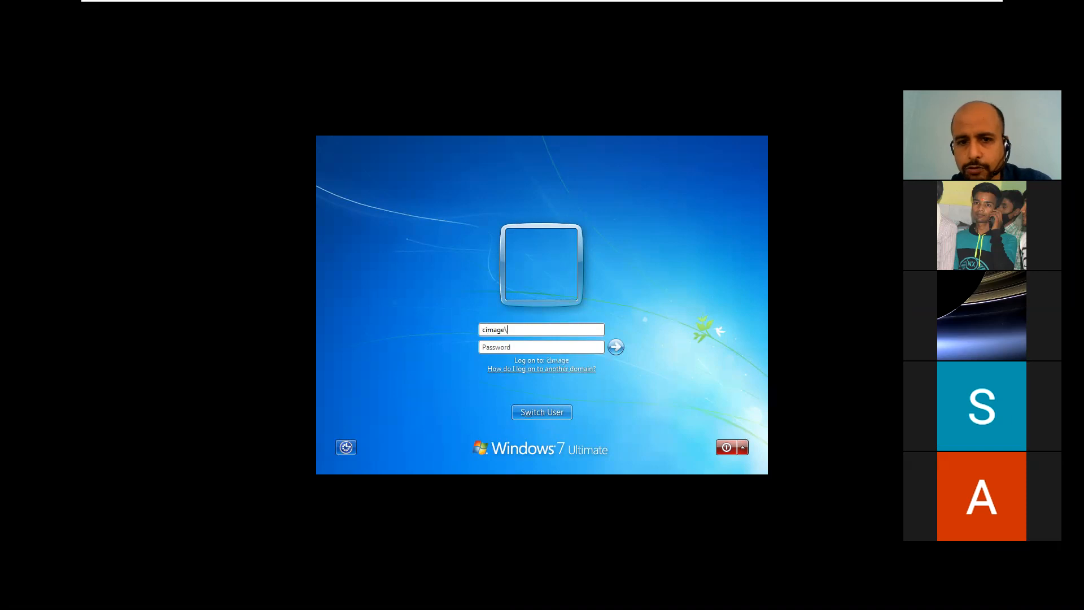
type("ankit")
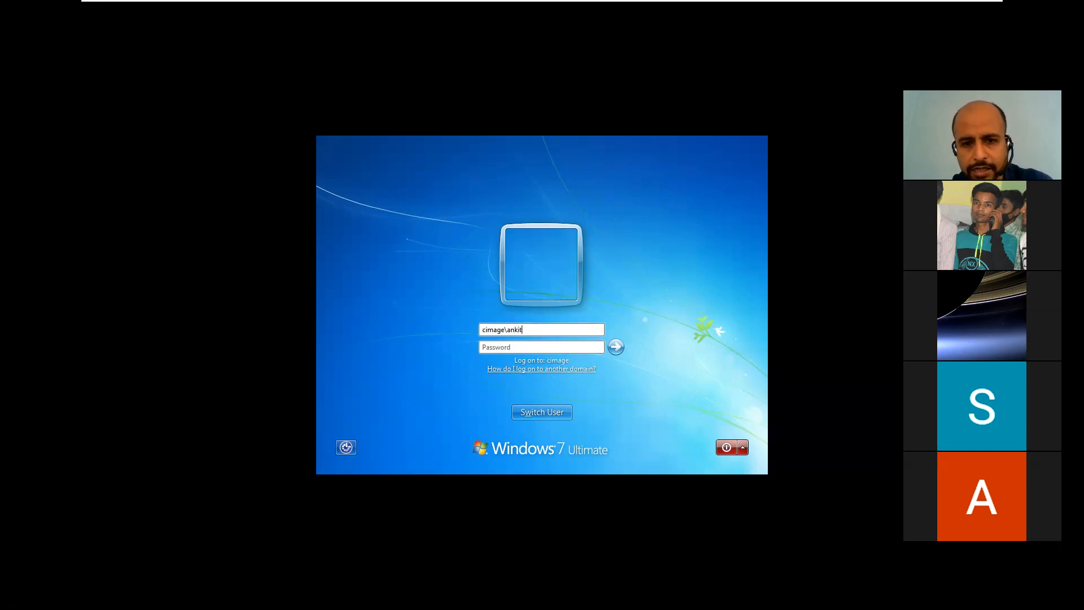
left_click(553, 349)
type("***")
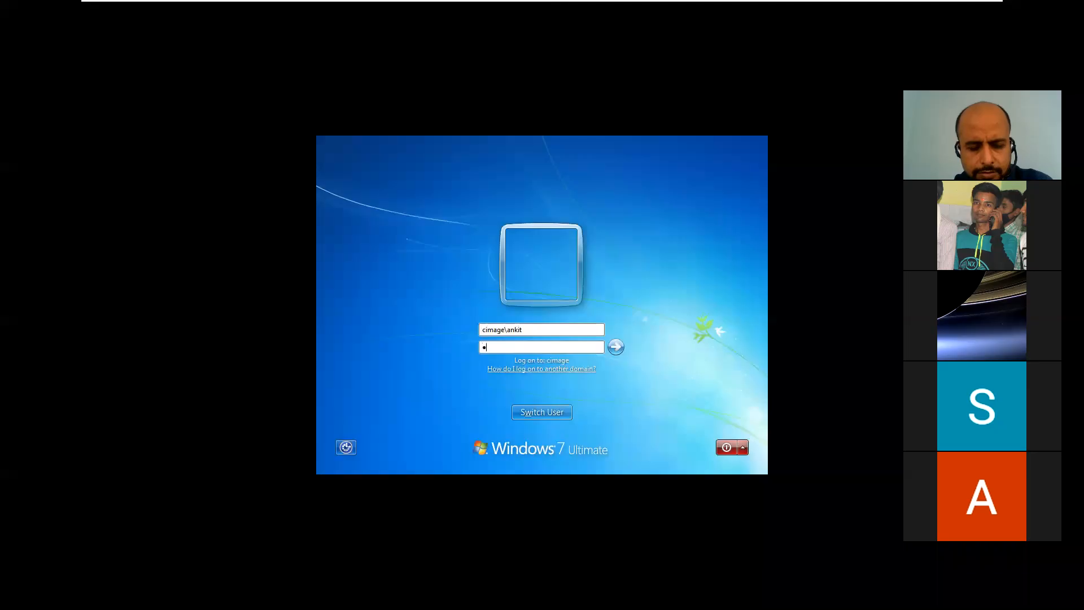
type("****")
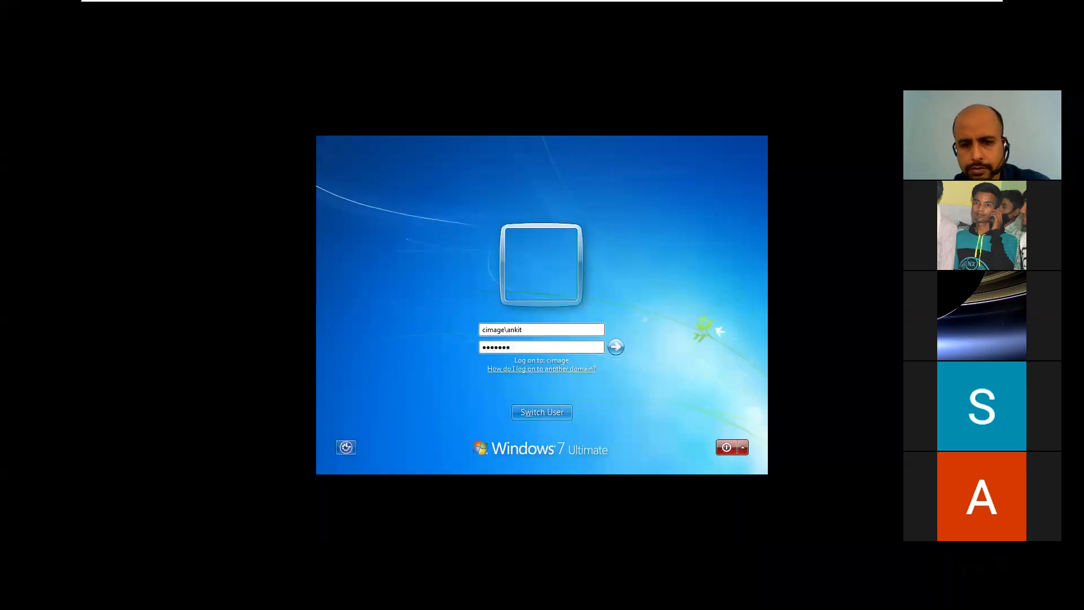
left_click(613, 348)
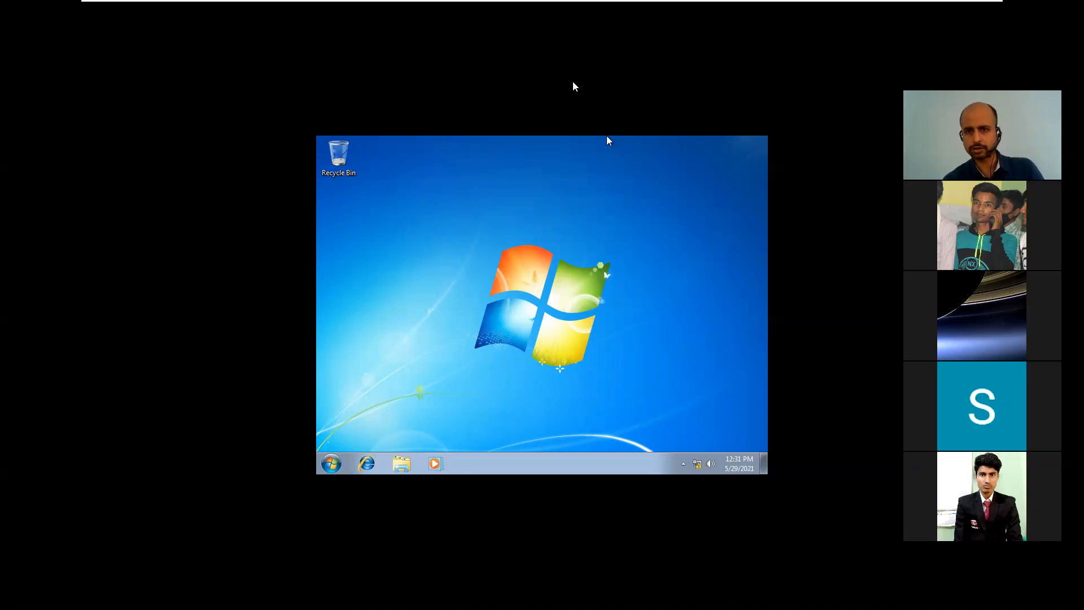
Step: Wait for the Windows 7 desktop to appear after the domain sign-in
mouse_move(835, 4)
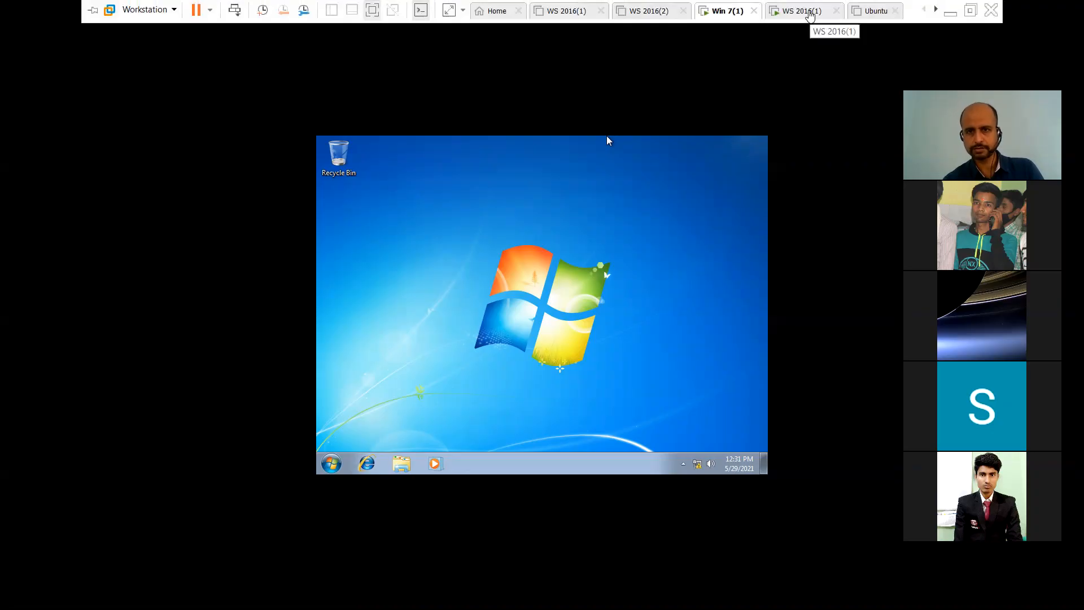
Step: Switch to the WS 2016(1) VM and sign in as CIMAGE\Administrator with its password
left_click(810, 15)
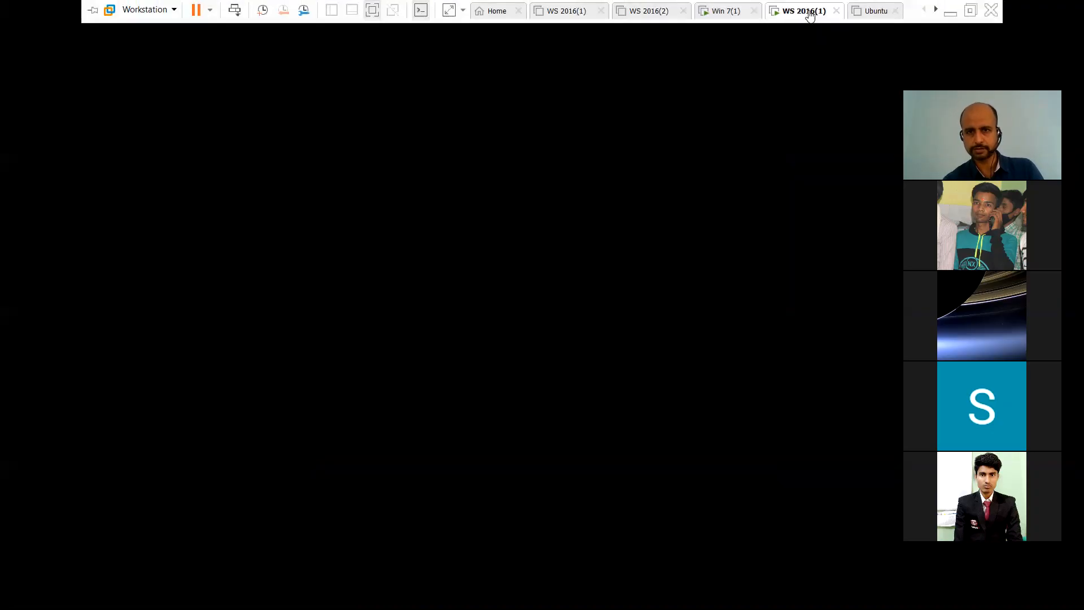
left_click(644, 231)
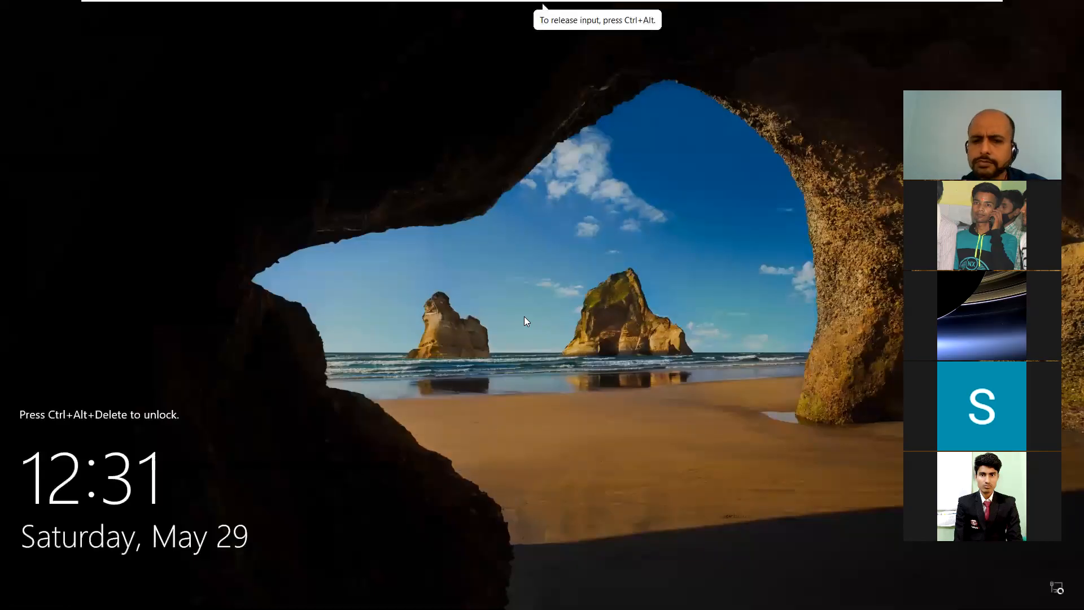
key("ctrl+alt+Delete")
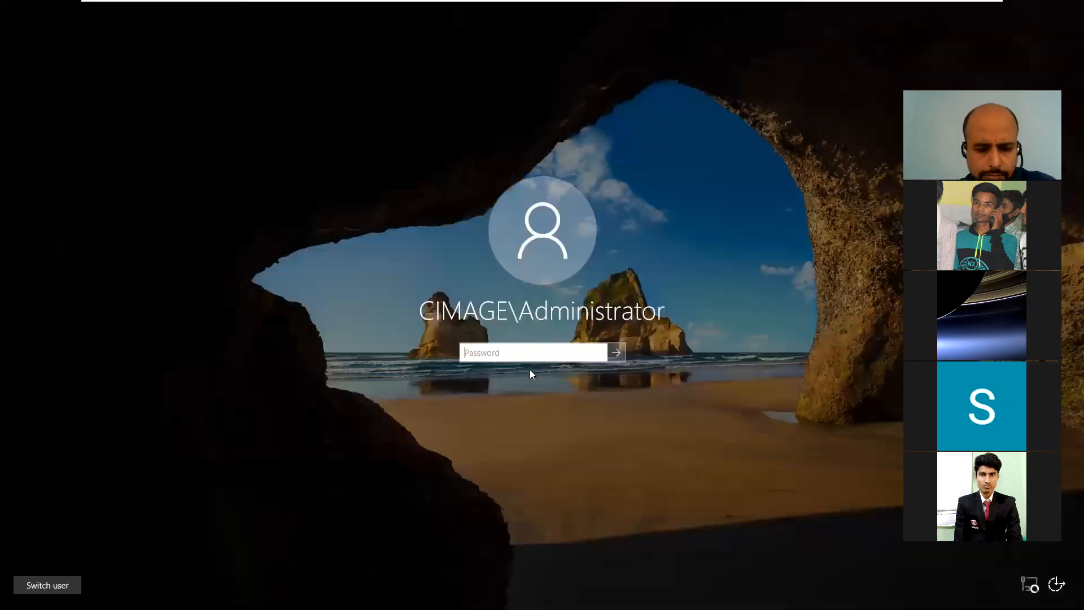
type("•")
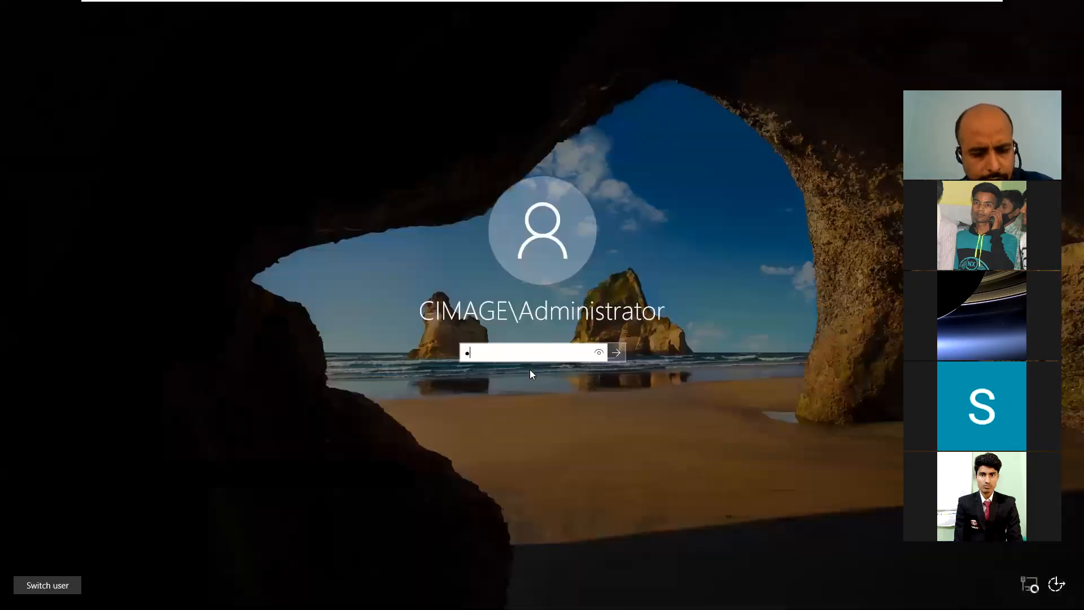
type("••")
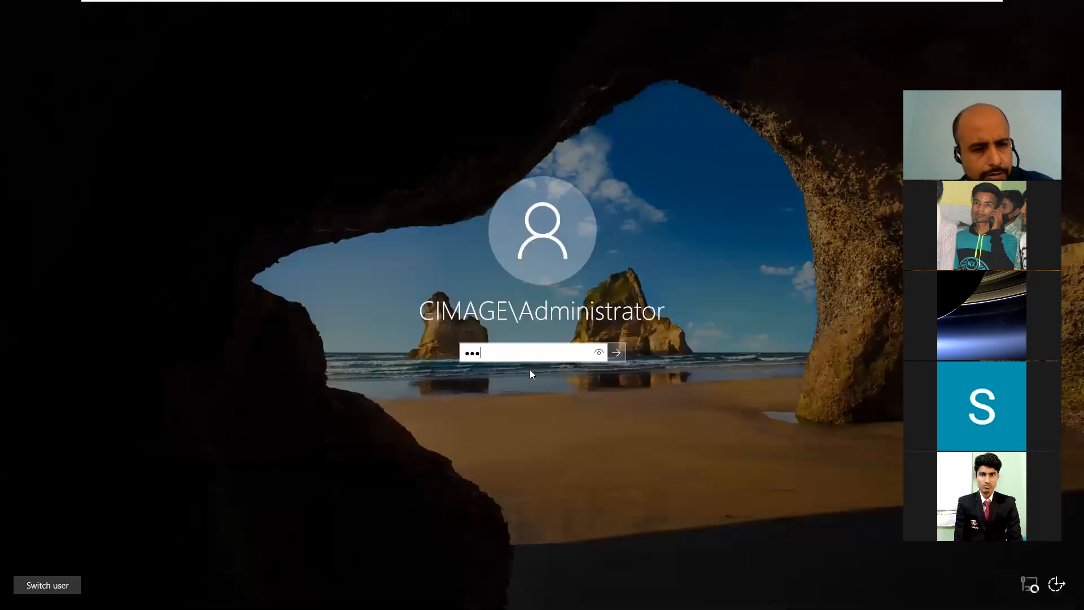
type("••")
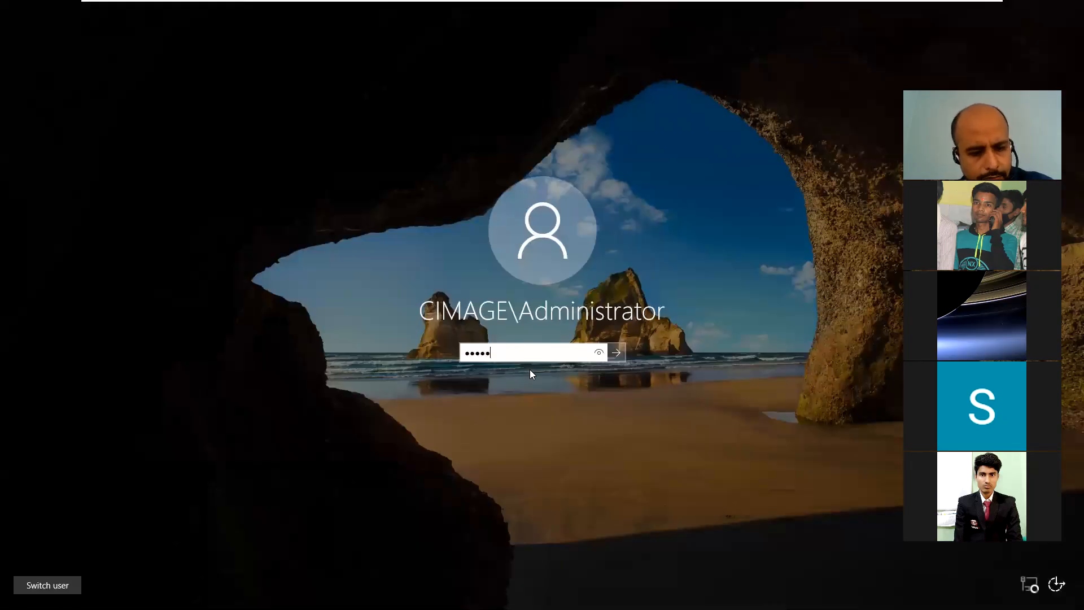
type("••")
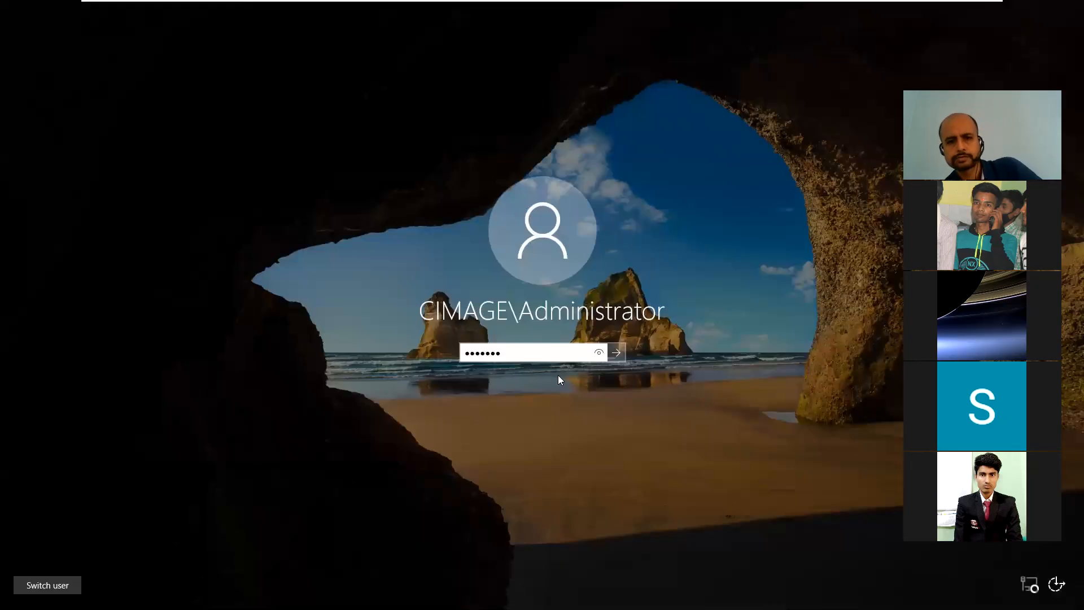
left_click(613, 354)
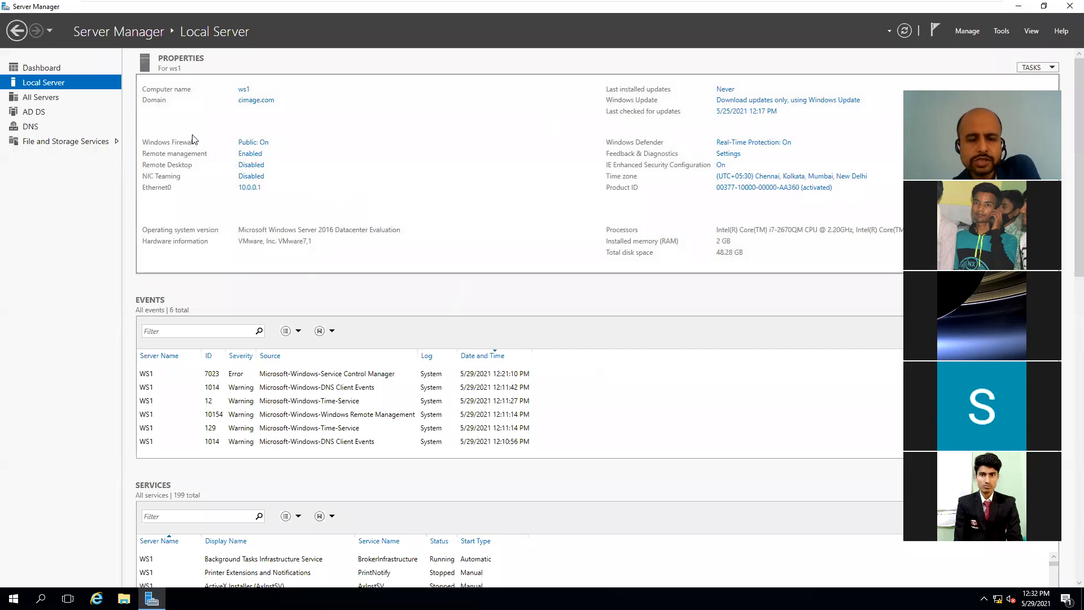
Step: Visit Server Manager's DNS role page, then launch DNS Manager from the Tools menu
left_click(29, 128)
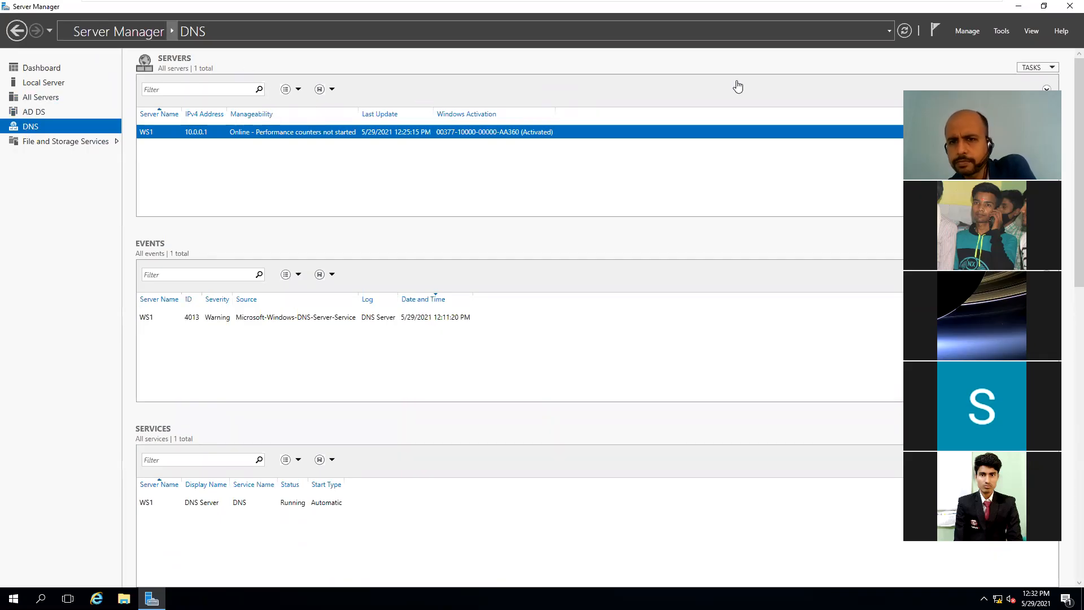
left_click(1001, 34)
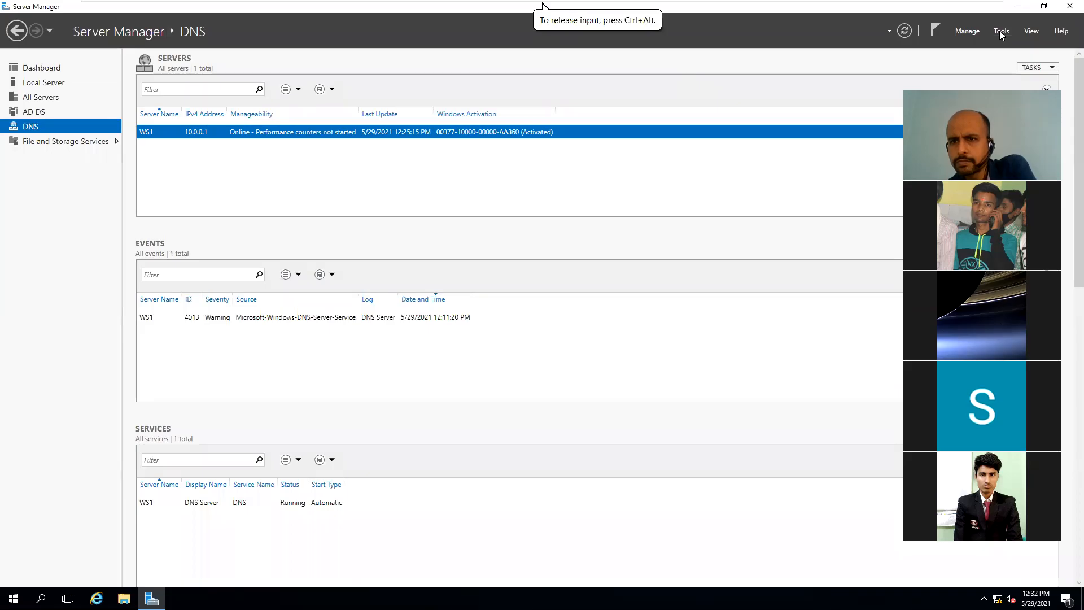
left_click(1002, 34)
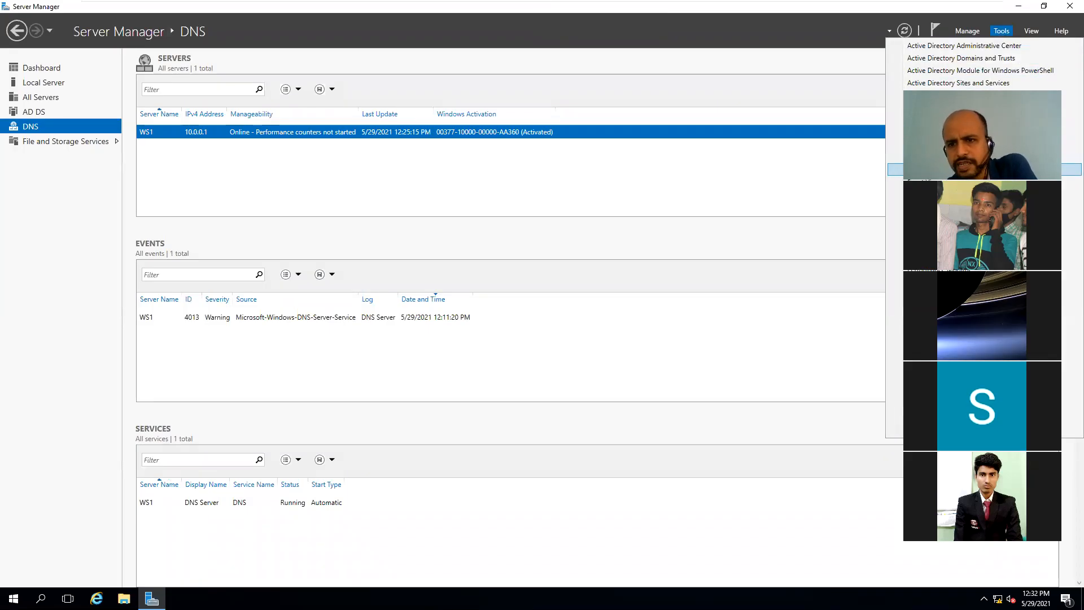
left_click(960, 170)
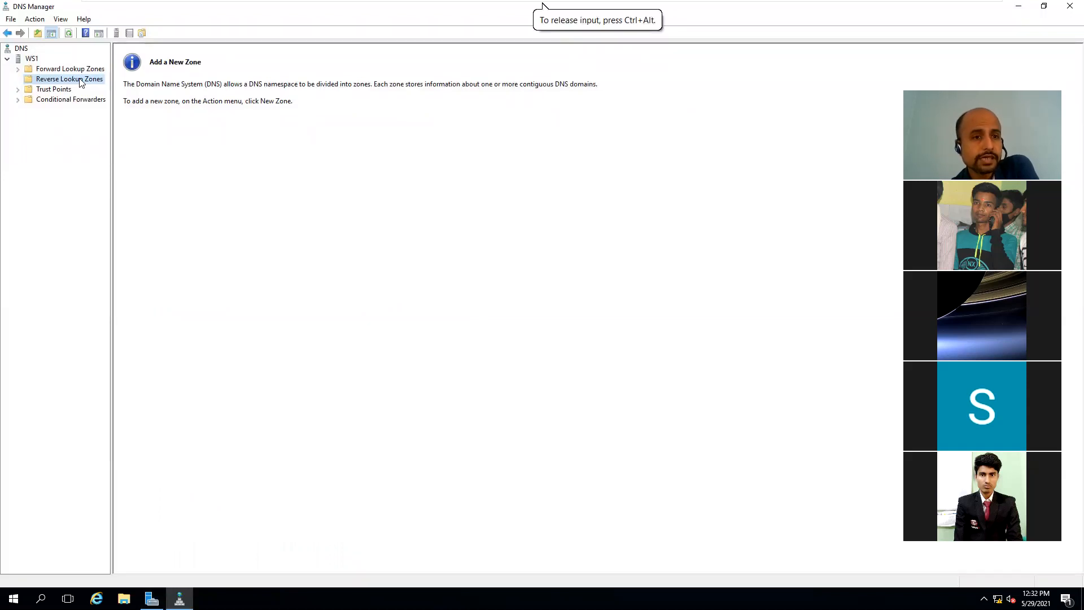
Step: Expand Forward Lookup Zones and inspect the cimage.com zone's mm-PC host record at 10.0.0.2
left_click(40, 69)
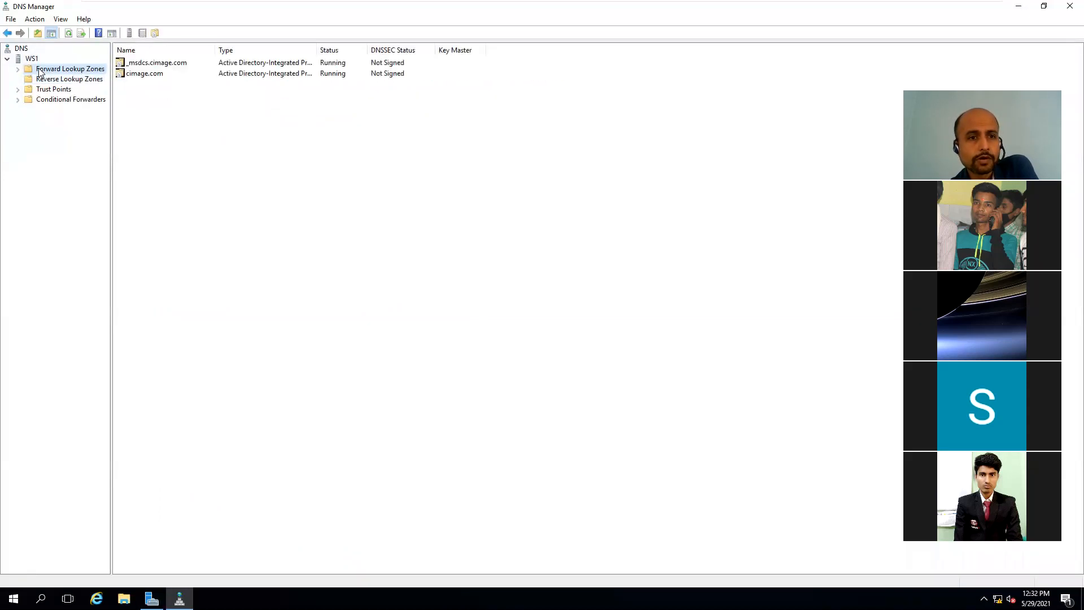
left_click(19, 69)
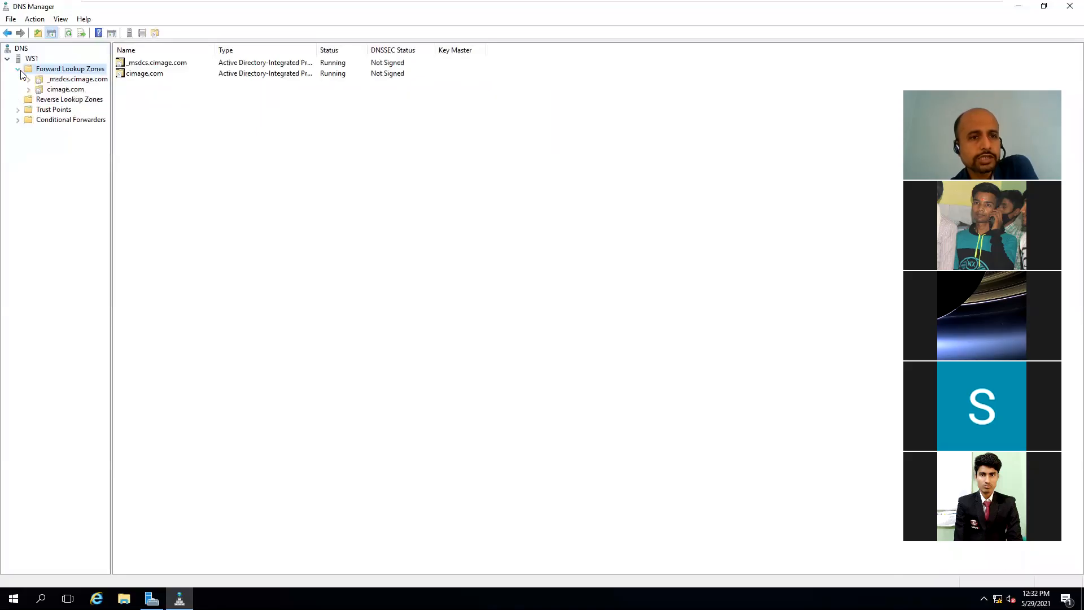
left_click(51, 91)
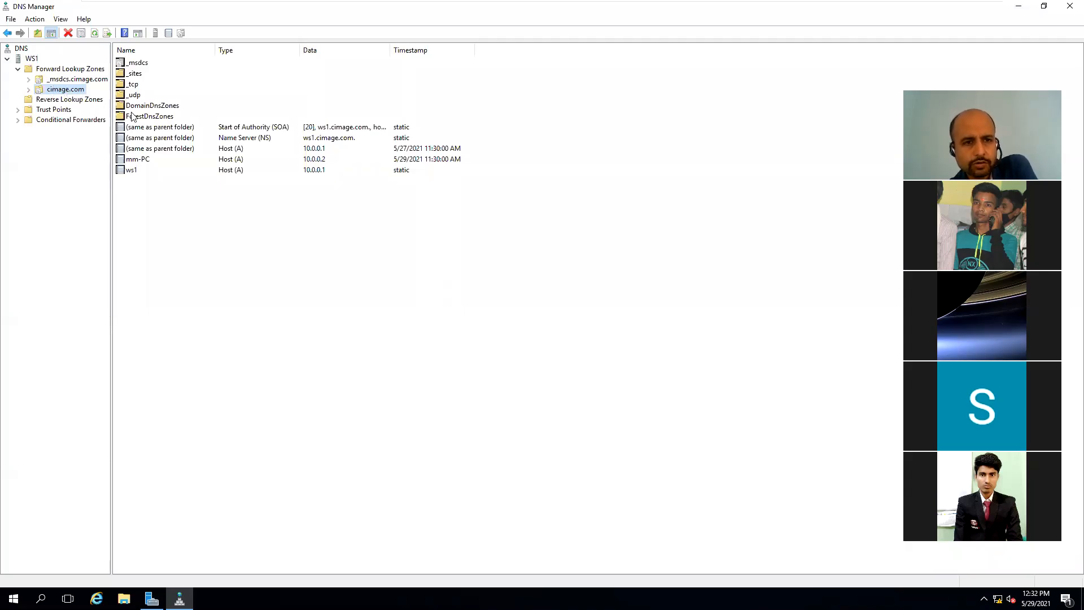
left_click(148, 162)
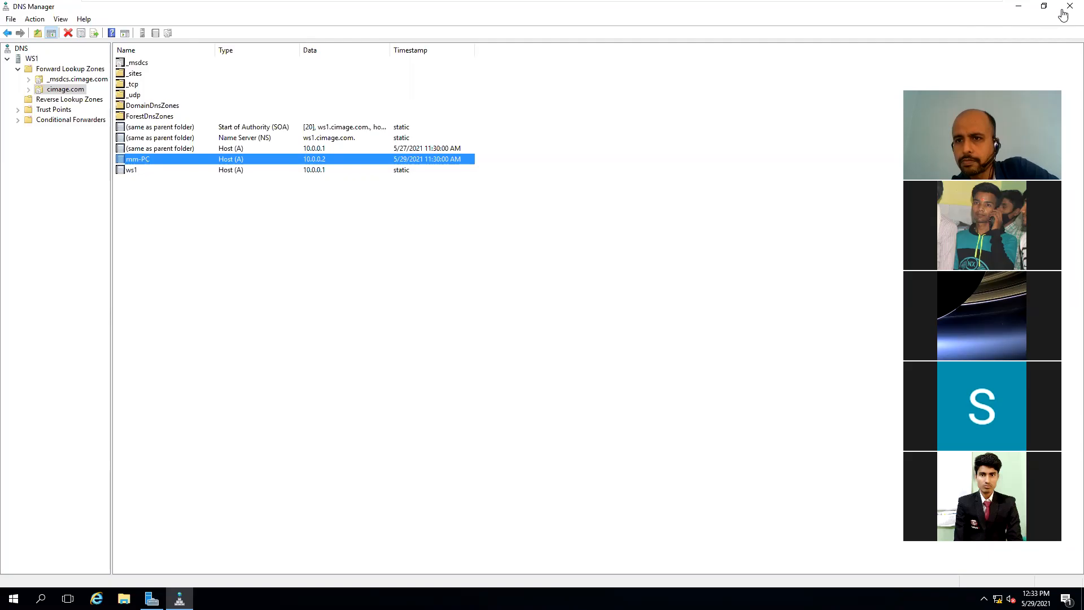
Step: Close DNS Manager to return to Server Manager's DNS page
left_click(1051, 25)
left_click(1070, 5)
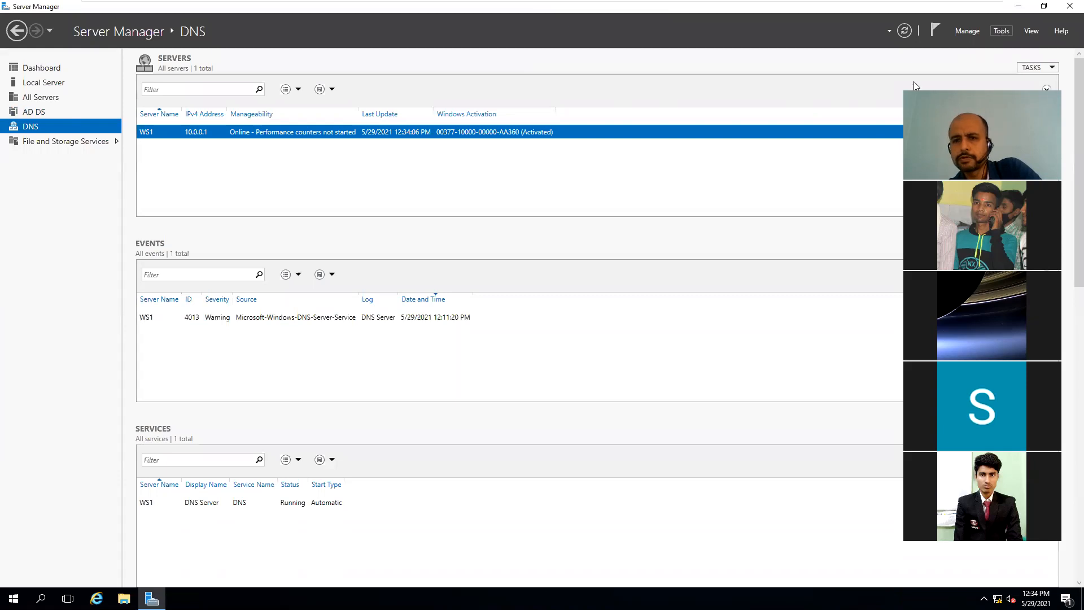
mouse_move(769, 3)
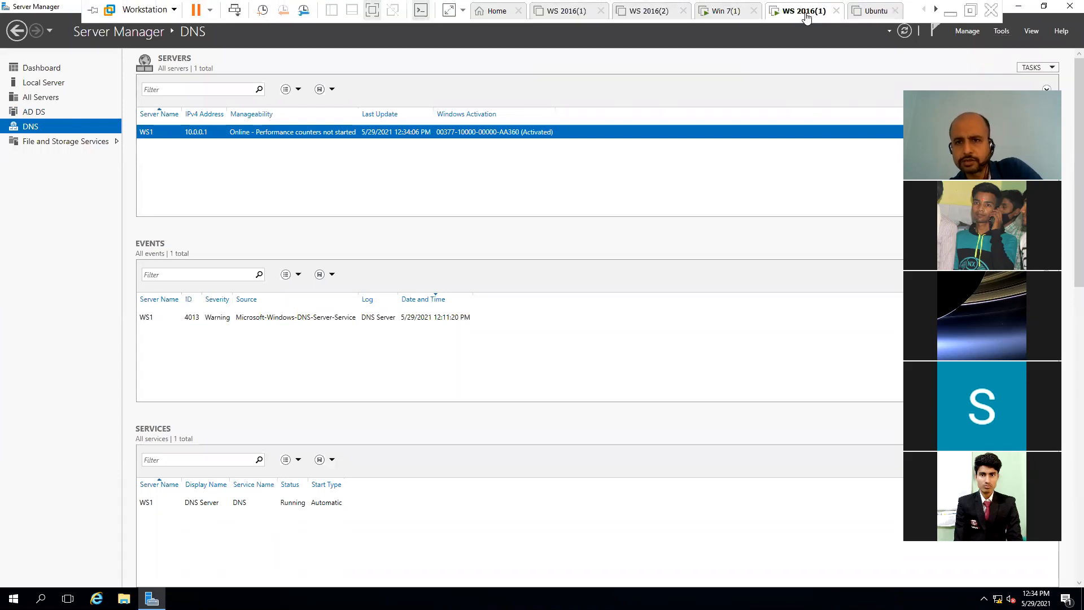
Step: Log the current domain user off the Win 7(1) virtual machine via the Start menu
left_click(737, 19)
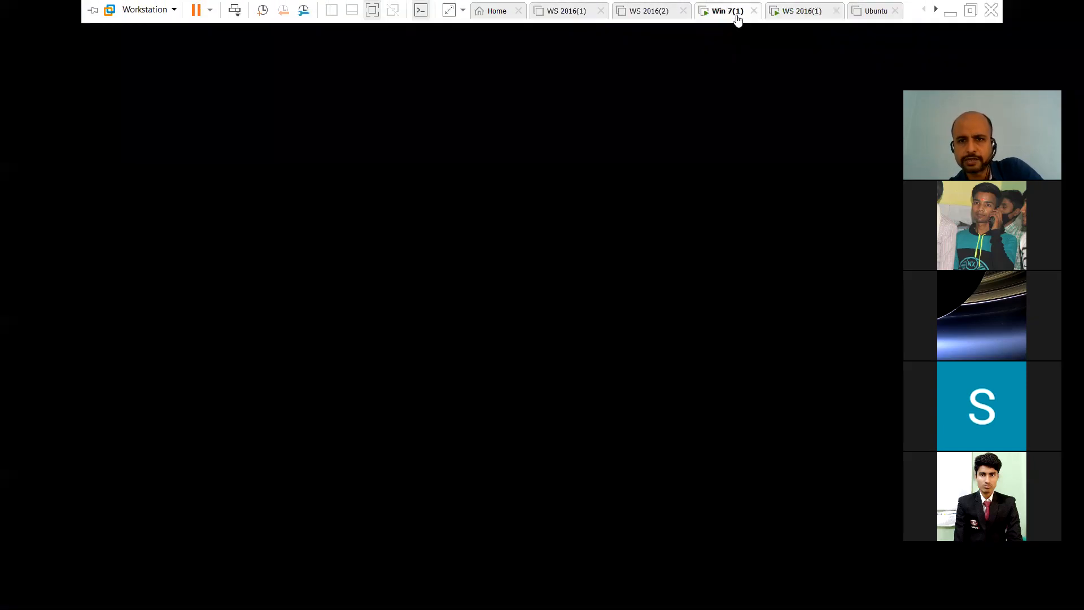
left_click(606, 136)
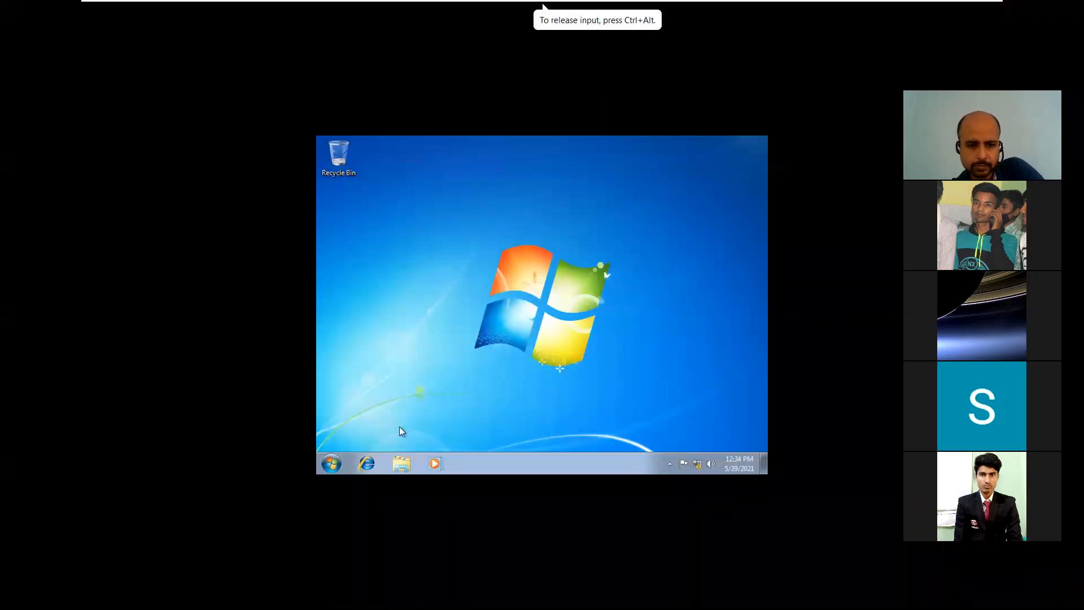
left_click(332, 466)
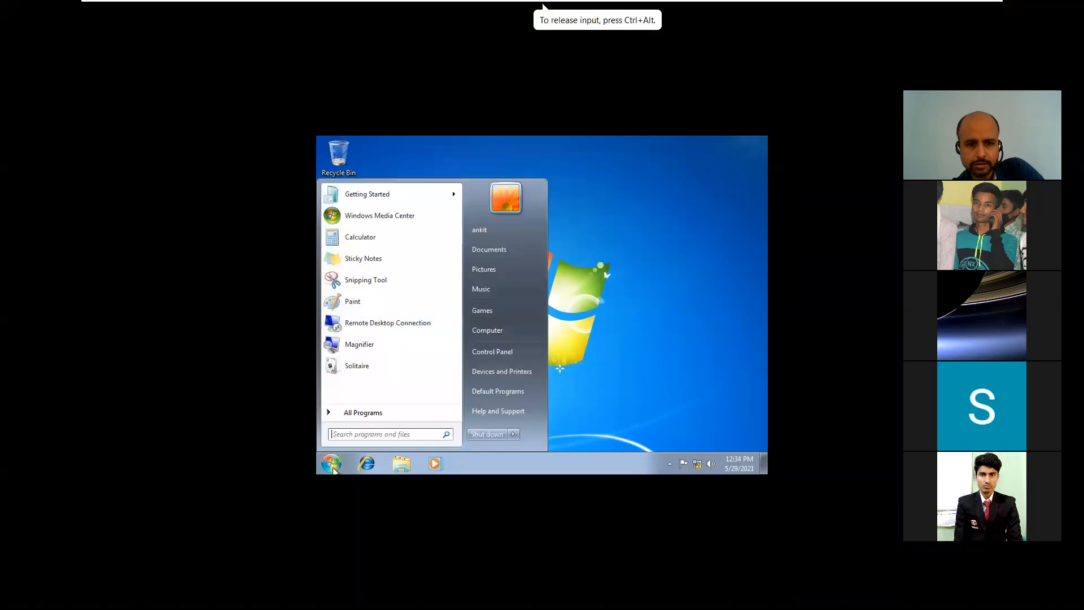
mouse_move(513, 434)
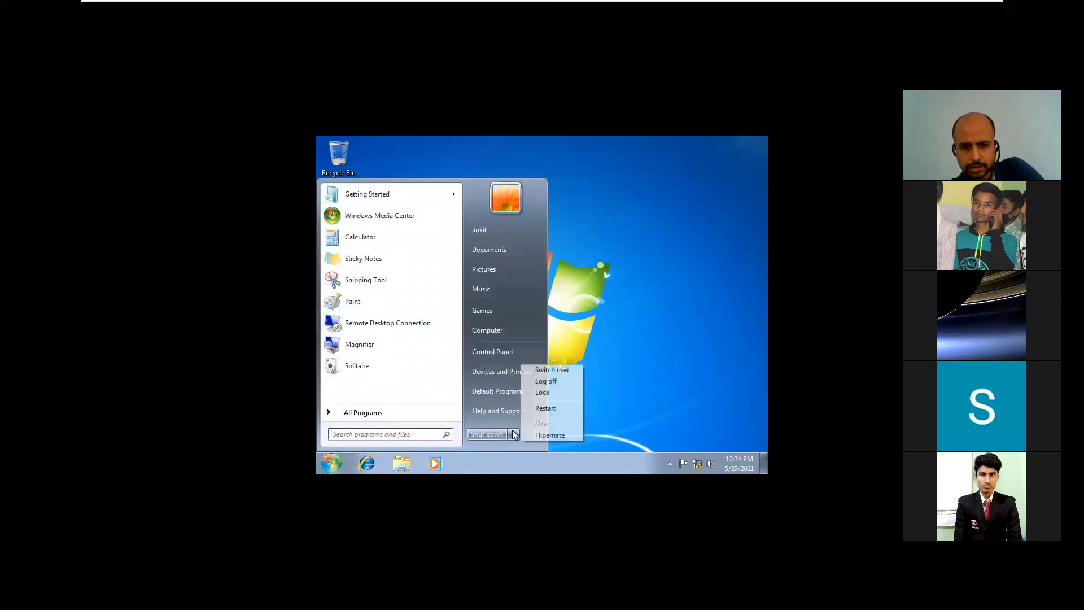
left_click(549, 382)
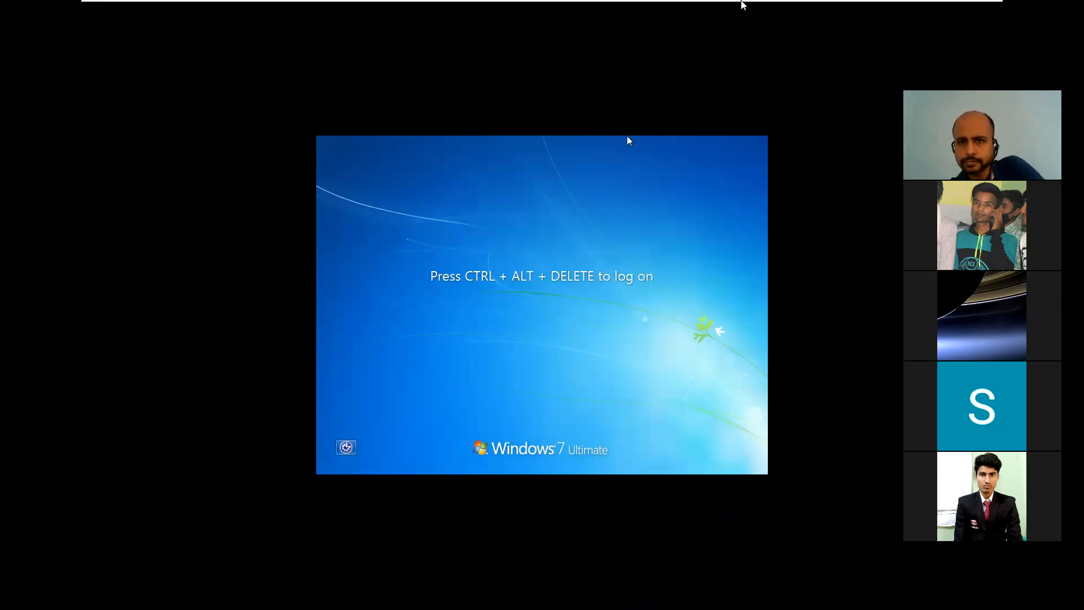
Step: Return to the WS 2016(1) VM and open Active Directory Users and Computers on cimage.com's Users
mouse_move(744, 3)
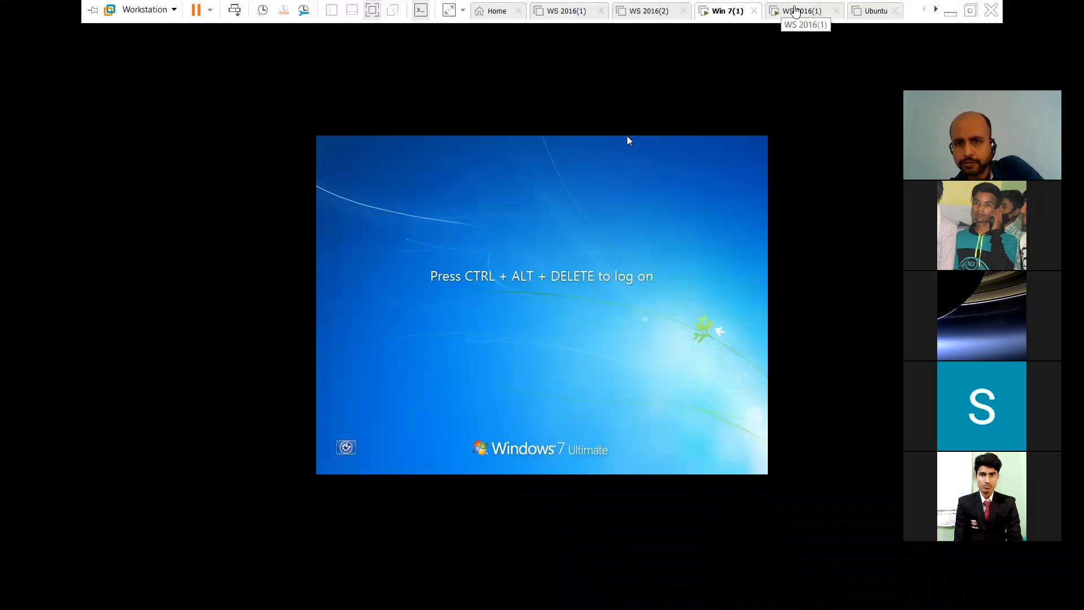
left_click(795, 10)
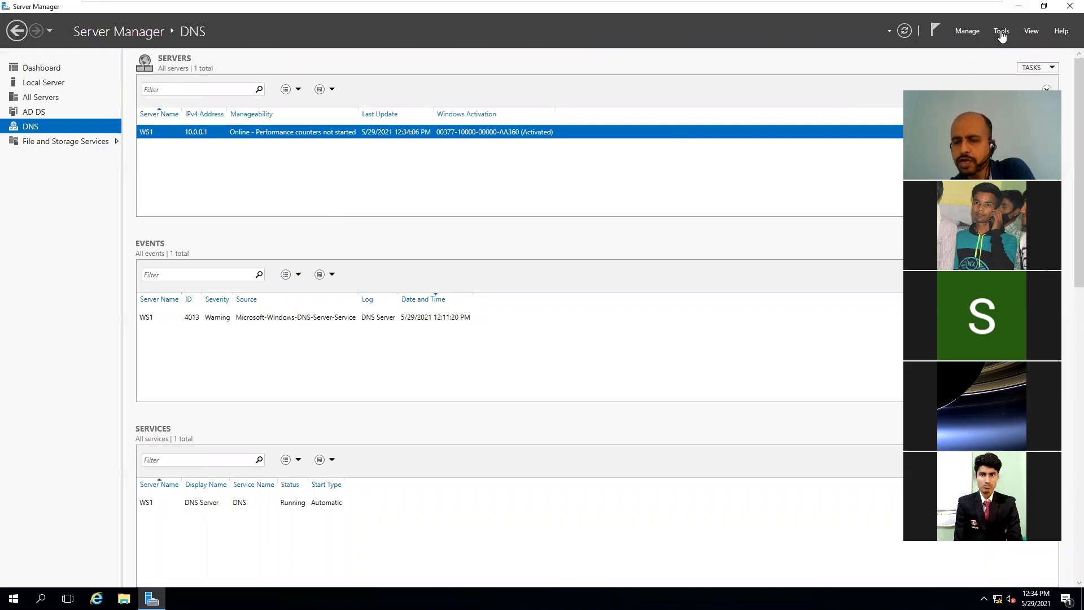
left_click(1001, 35)
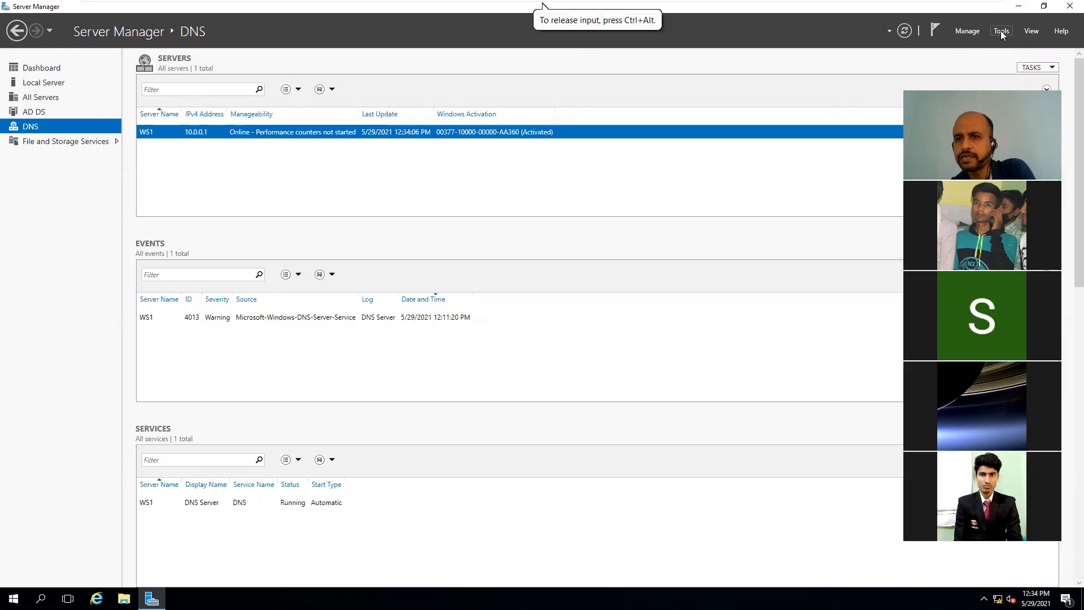
left_click(1003, 34)
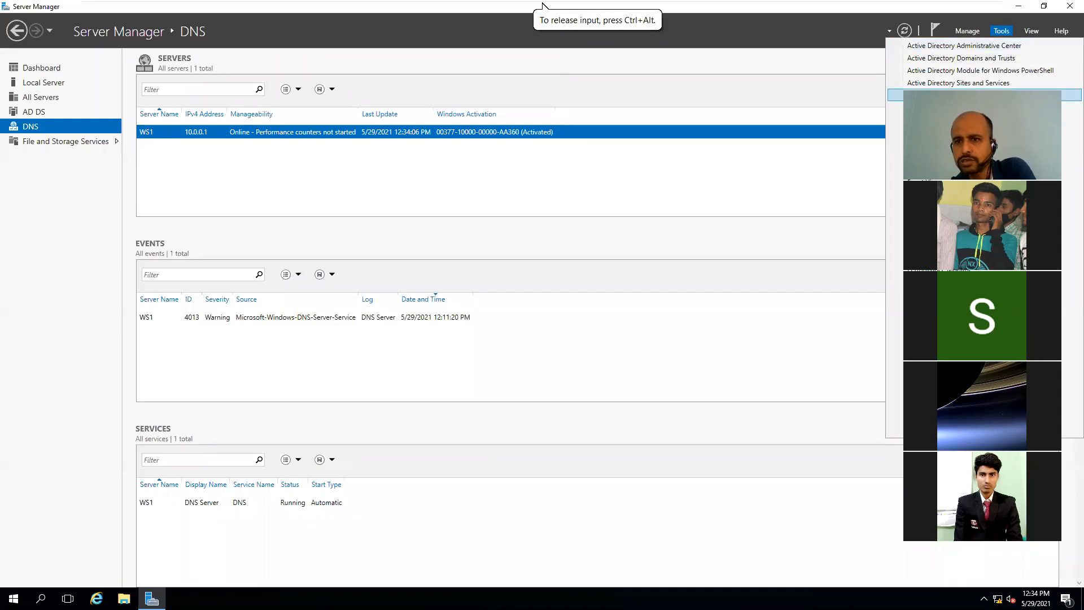
left_click(983, 95)
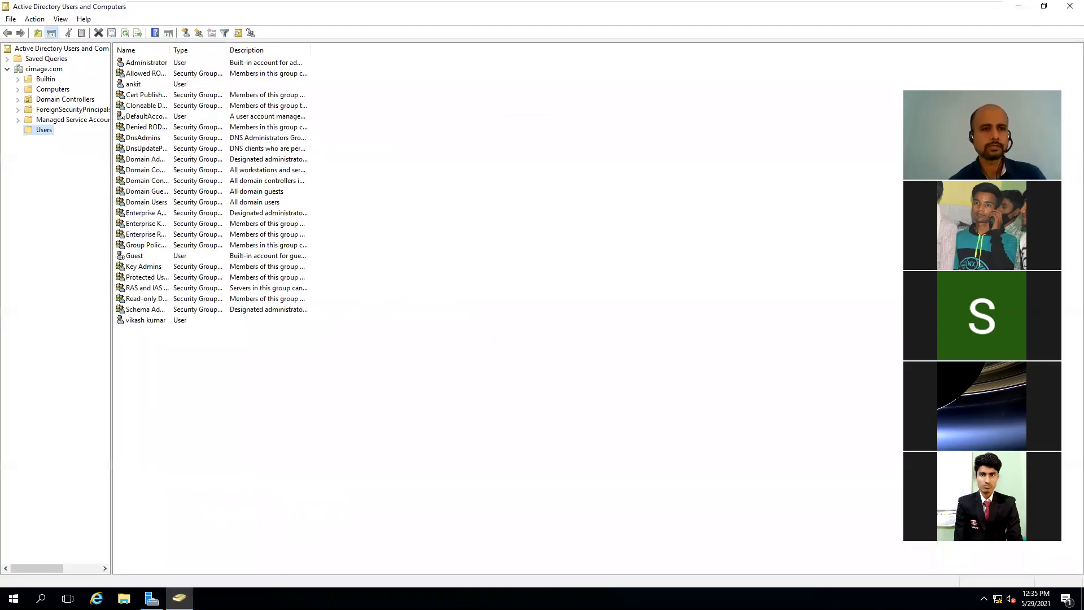
Step: Tick 'Account is disabled' on the chosen domain user's Account tab, apply, and close Properties
left_click(135, 86)
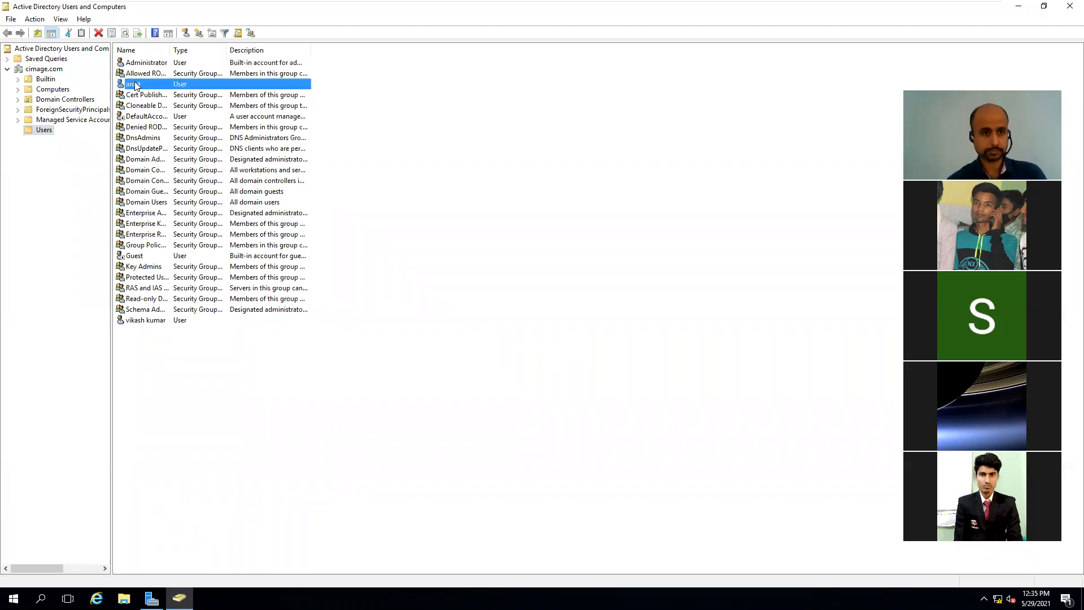
double_click(135, 86)
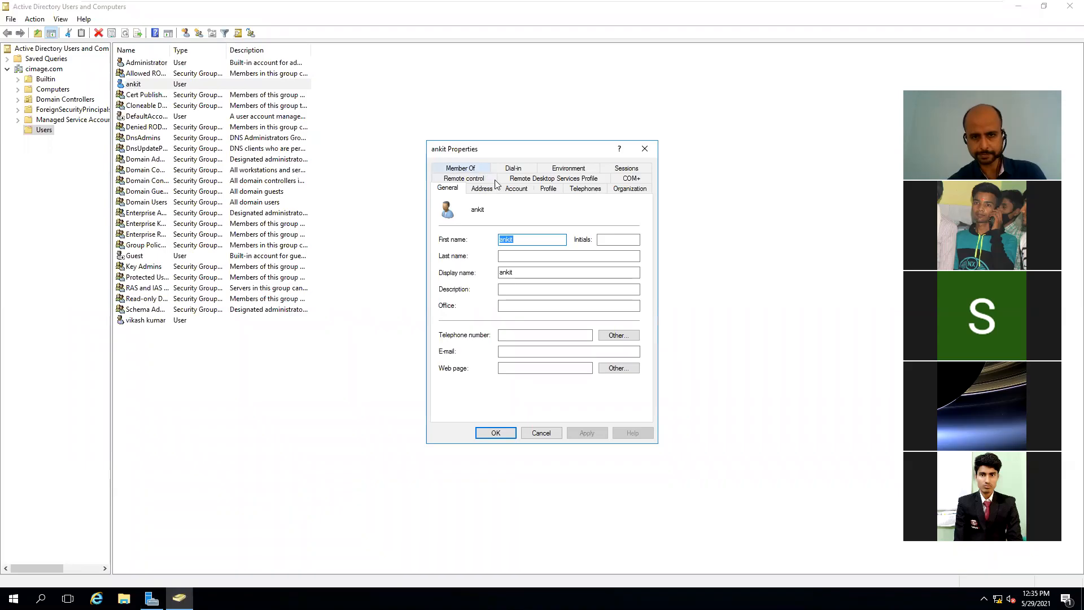
left_click(513, 192)
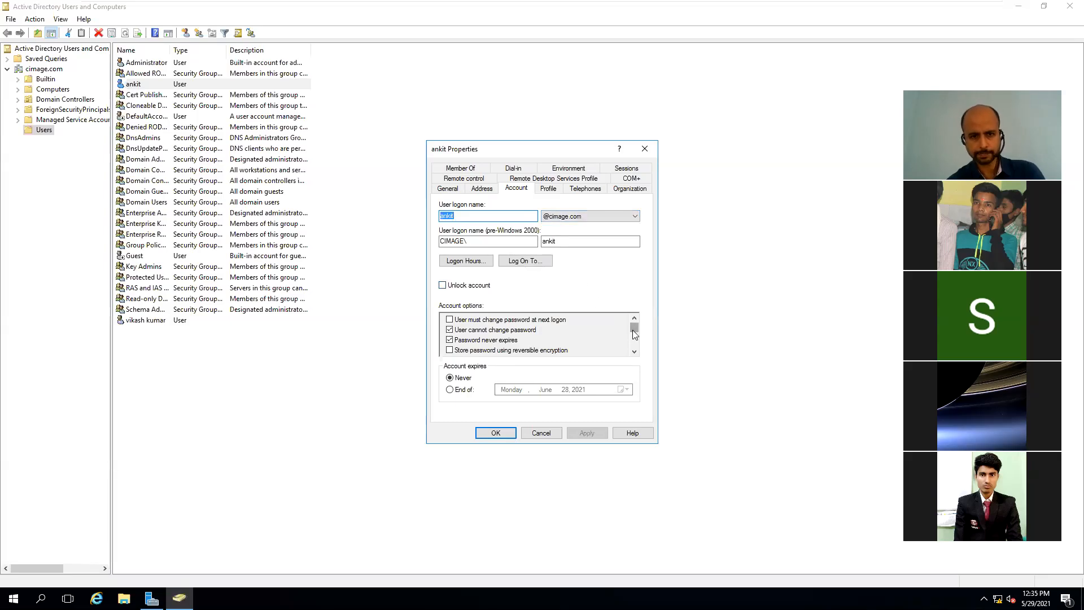
left_click_drag(635, 338, 635, 348)
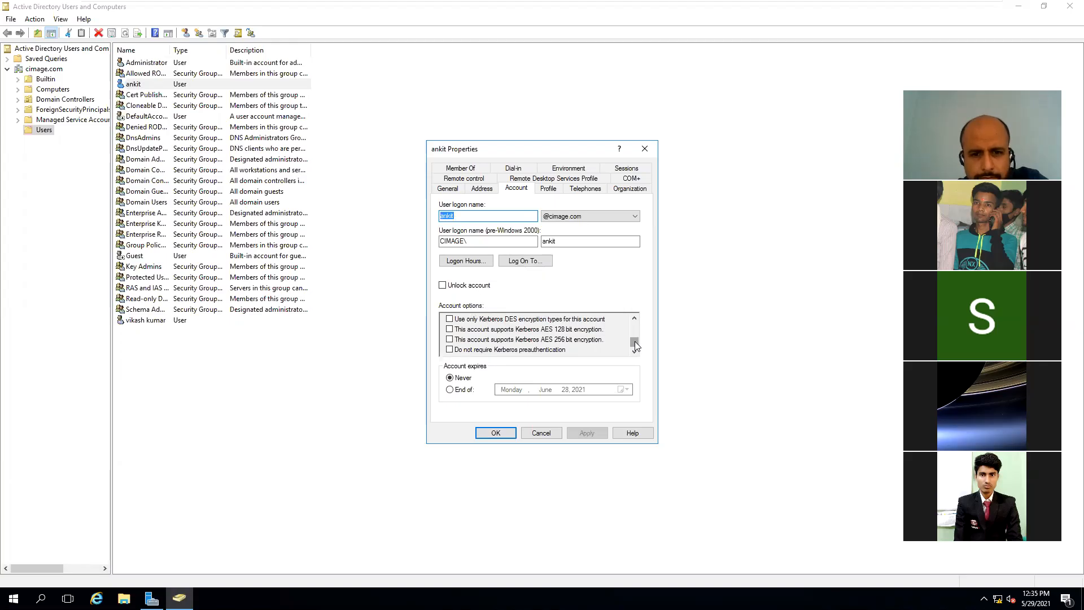
left_click_drag(635, 342, 635, 335)
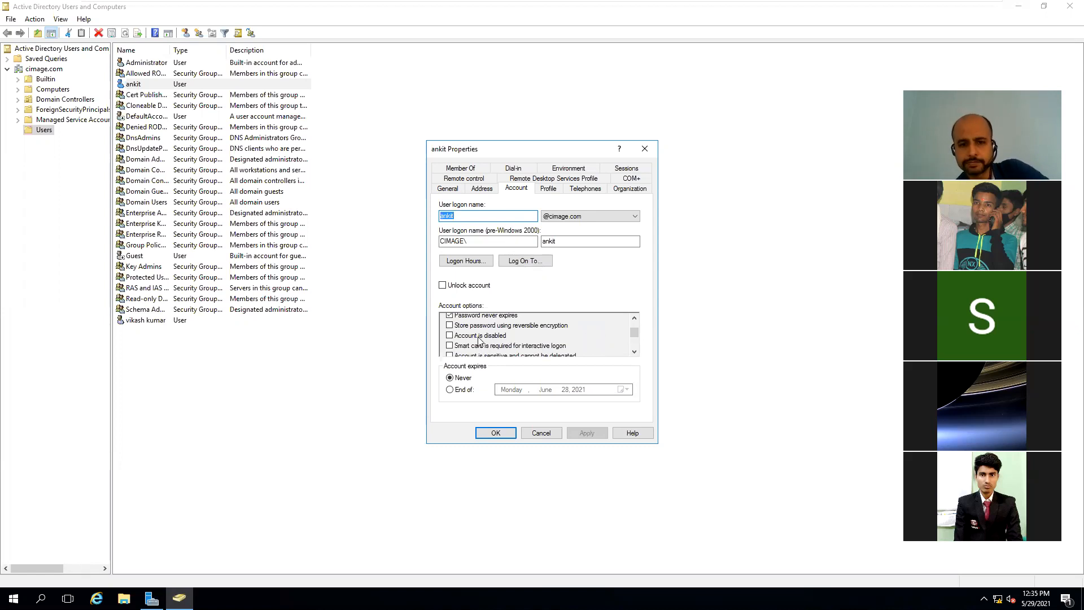
left_click(450, 336)
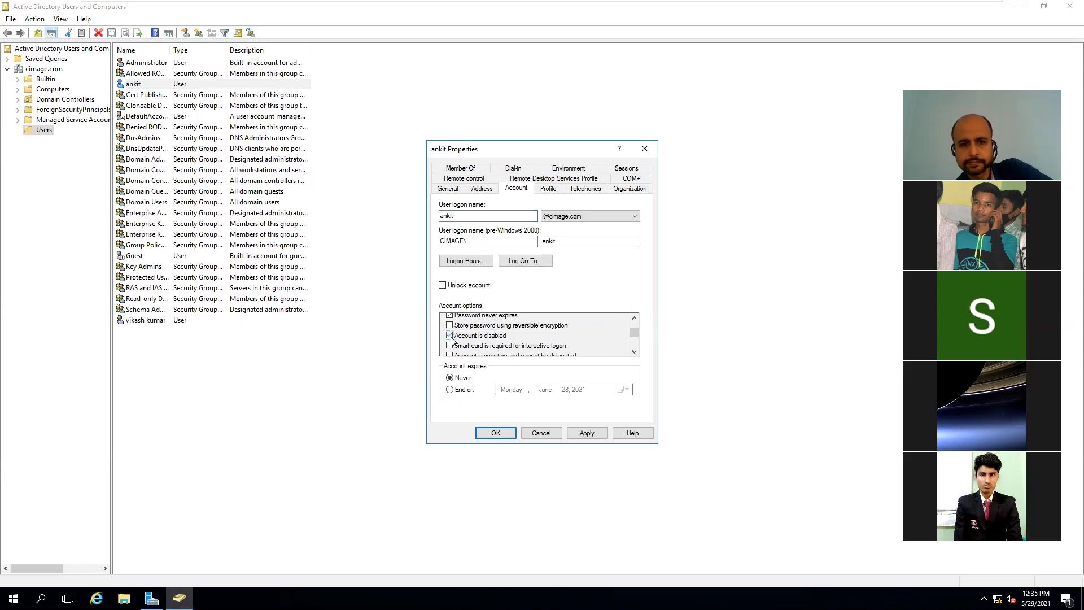
left_click(587, 433)
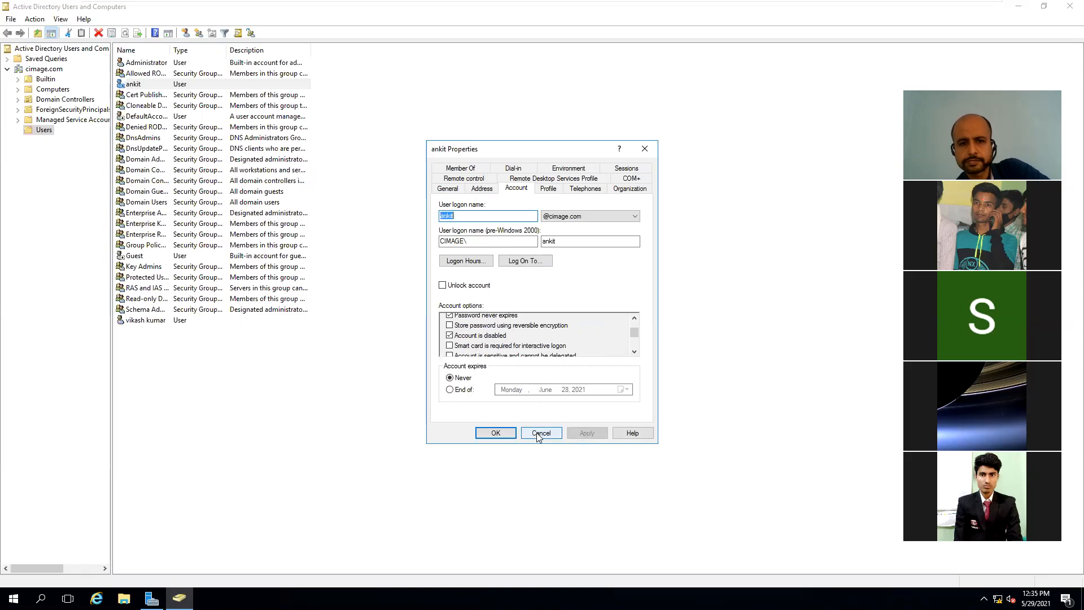
left_click(506, 435)
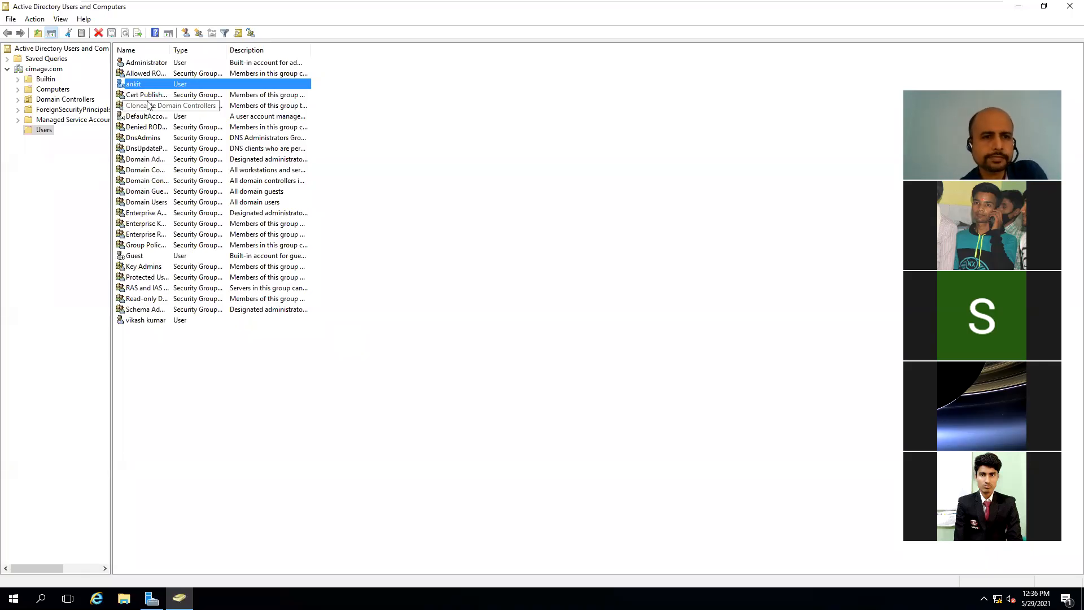
left_click(296, 131)
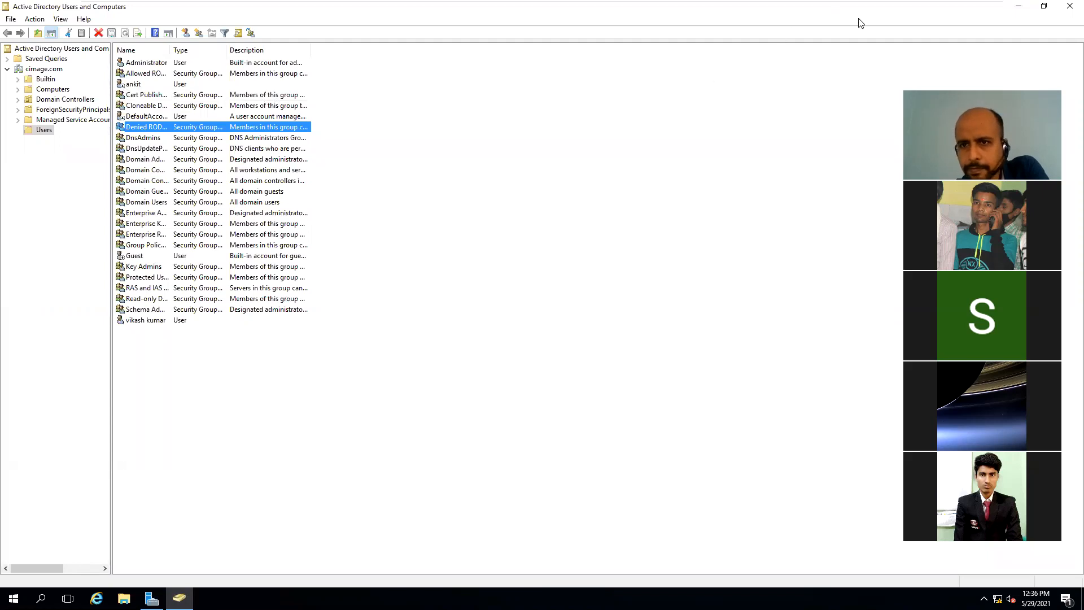
Step: On the Win 7 VM, try logging on as the disabled user and dismiss the account-disabled error
mouse_move(857, 5)
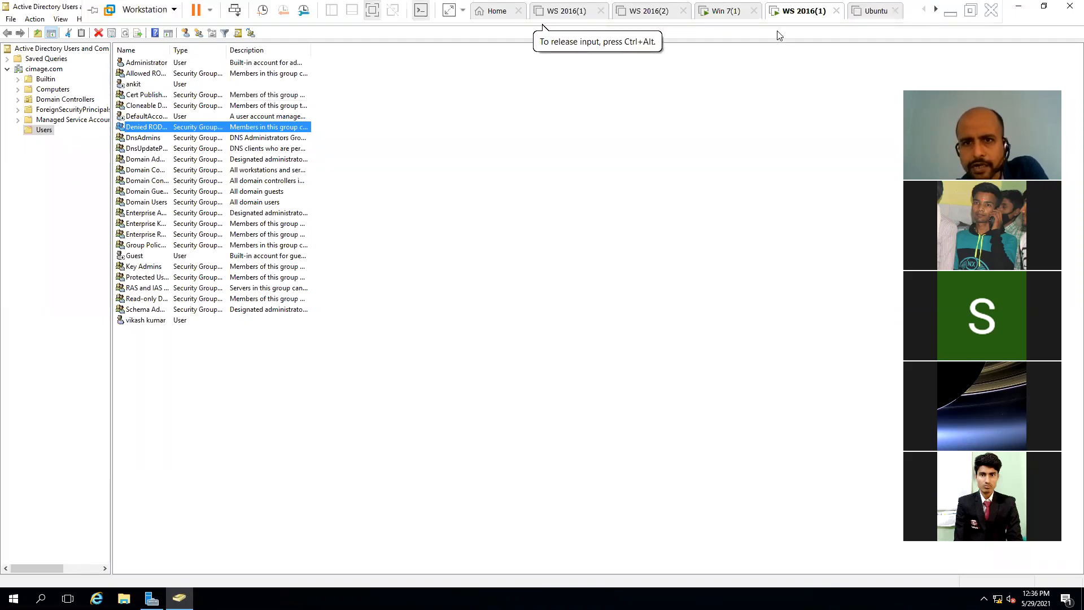
left_click(740, 14)
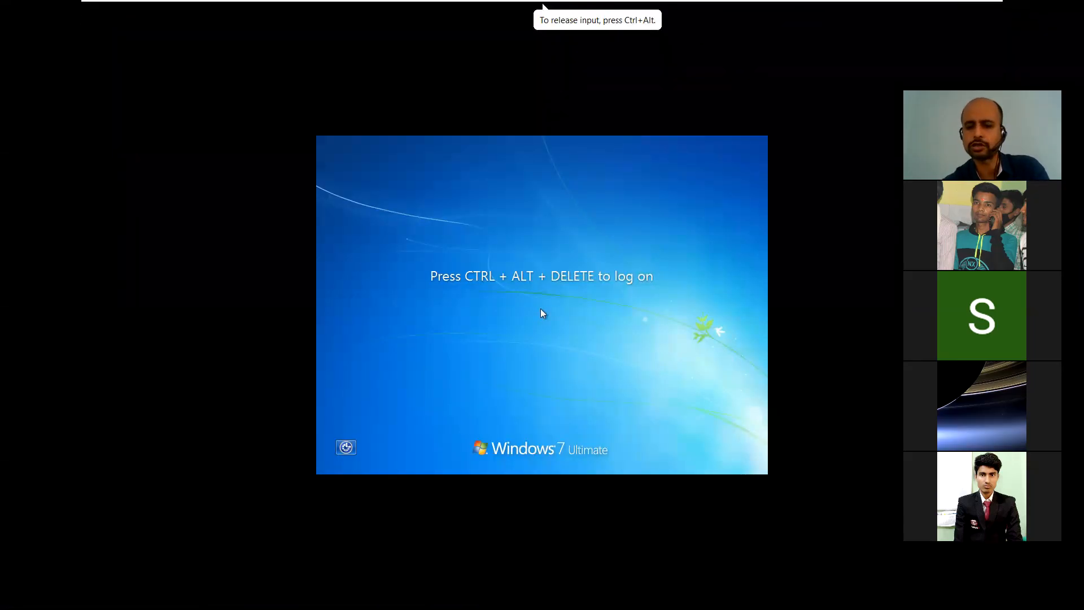
key("ctrl+alt+Delete")
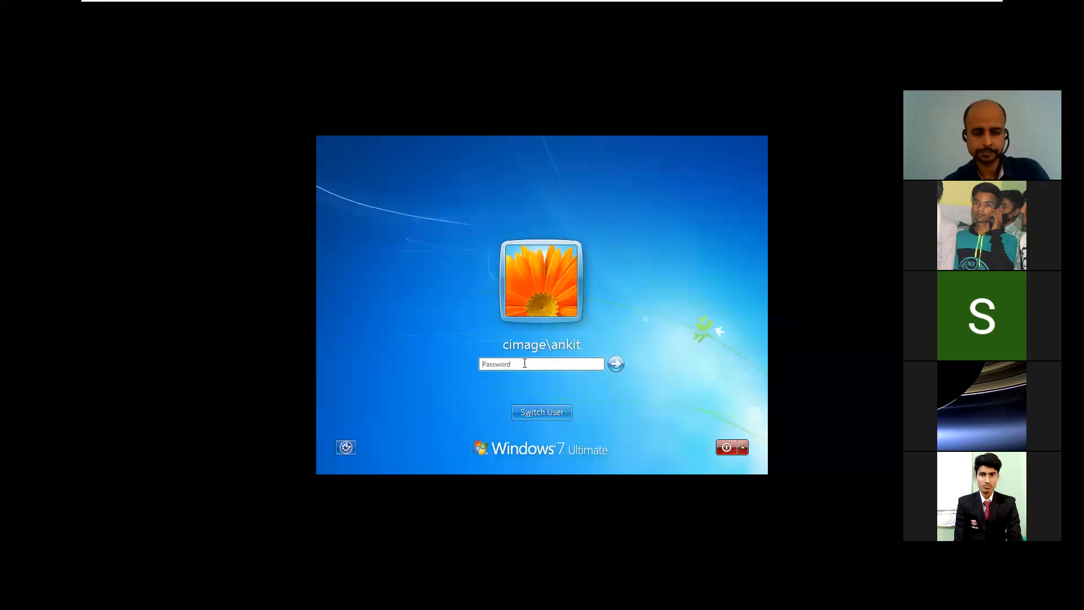
type("•••")
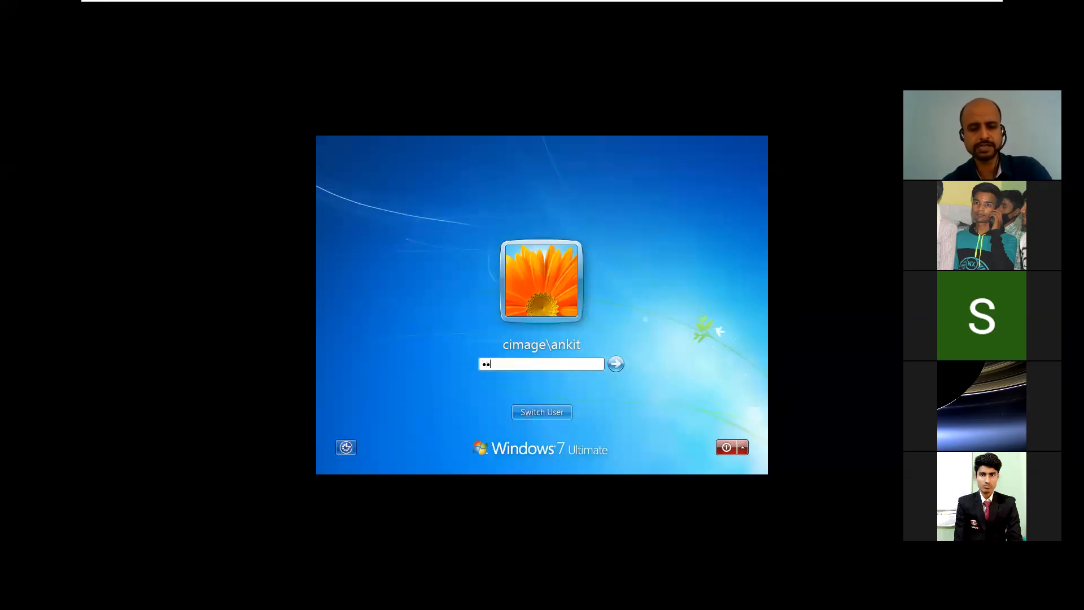
type("•••")
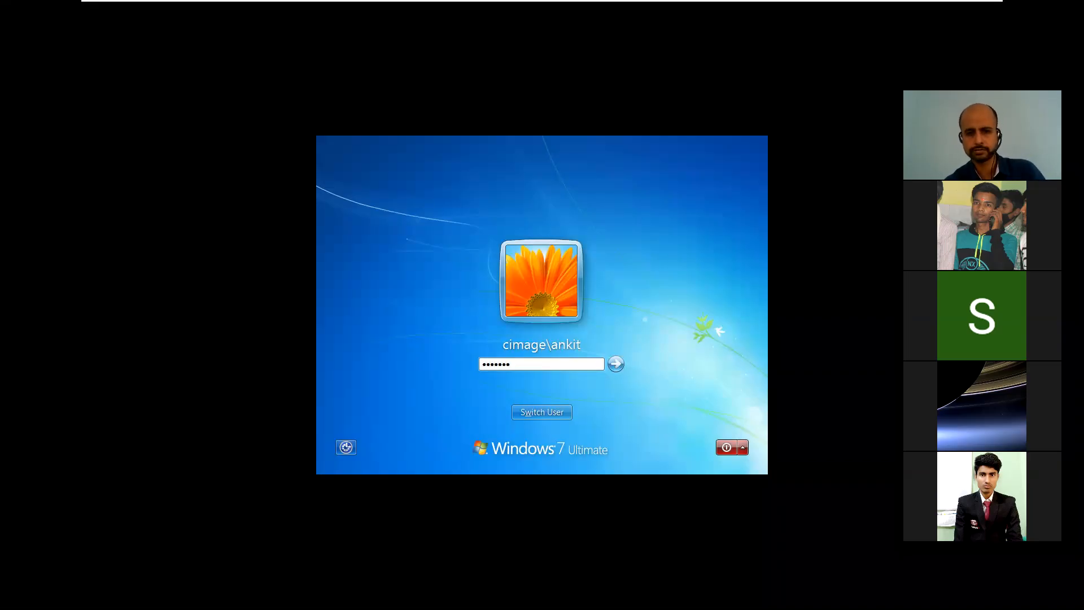
left_click(617, 370)
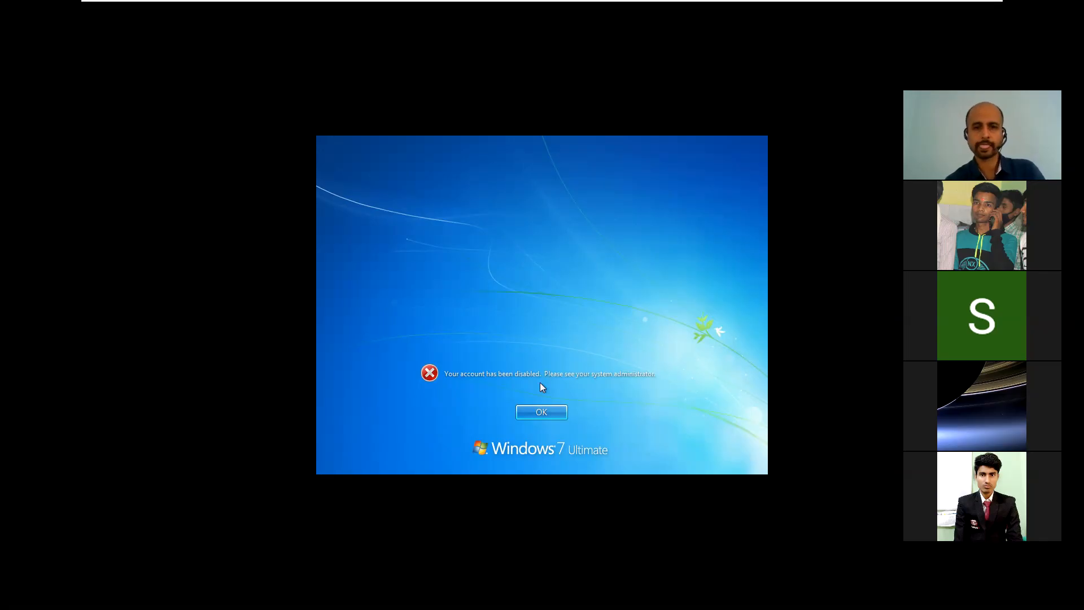
left_click(541, 414)
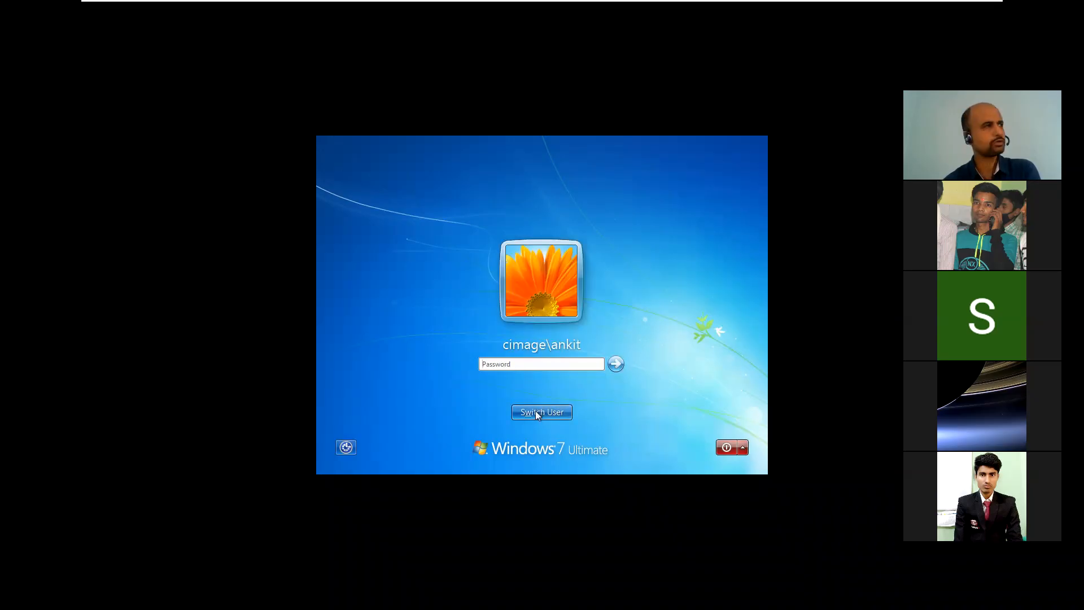
Step: Log on to Win 7 as another cimage domain user via Other User, then return to WS 2016(1)
left_click(536, 413)
mouse_move(825, 3)
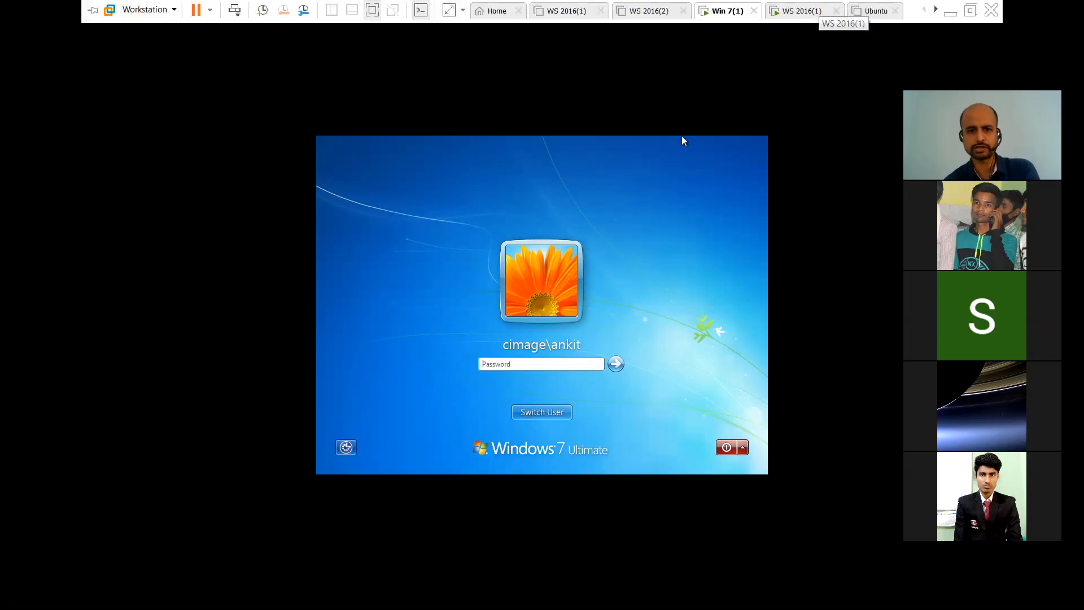
left_click(655, 320)
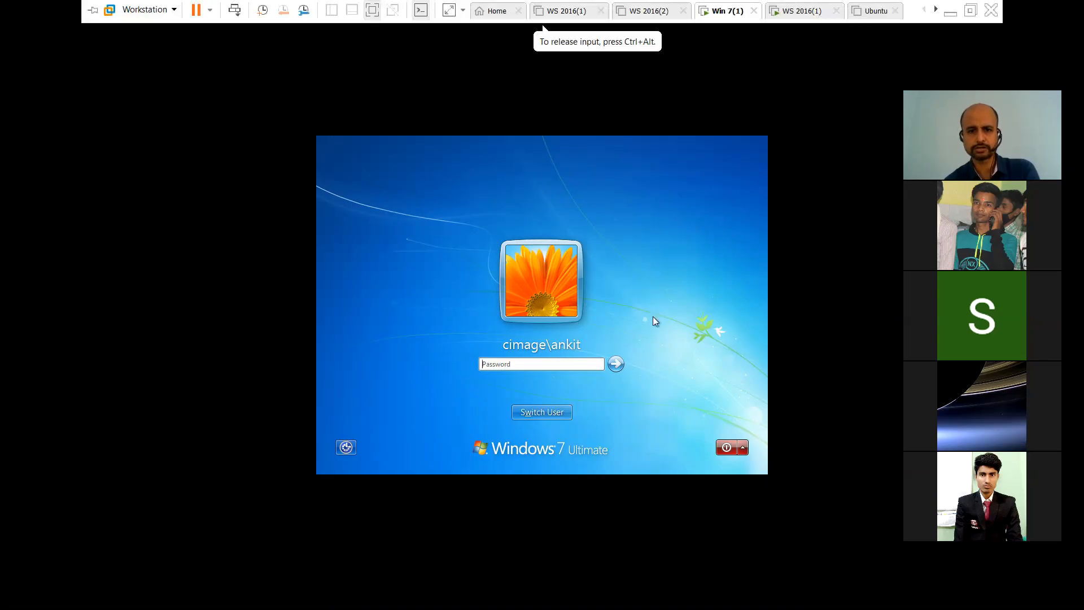
left_click(538, 412)
left_click(595, 335)
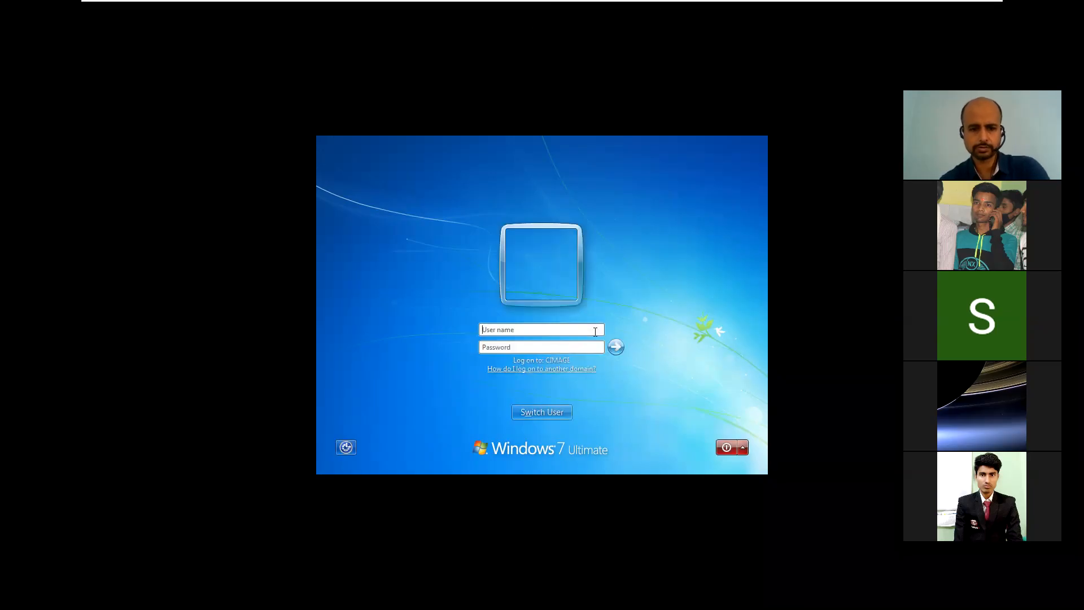
type("cima")
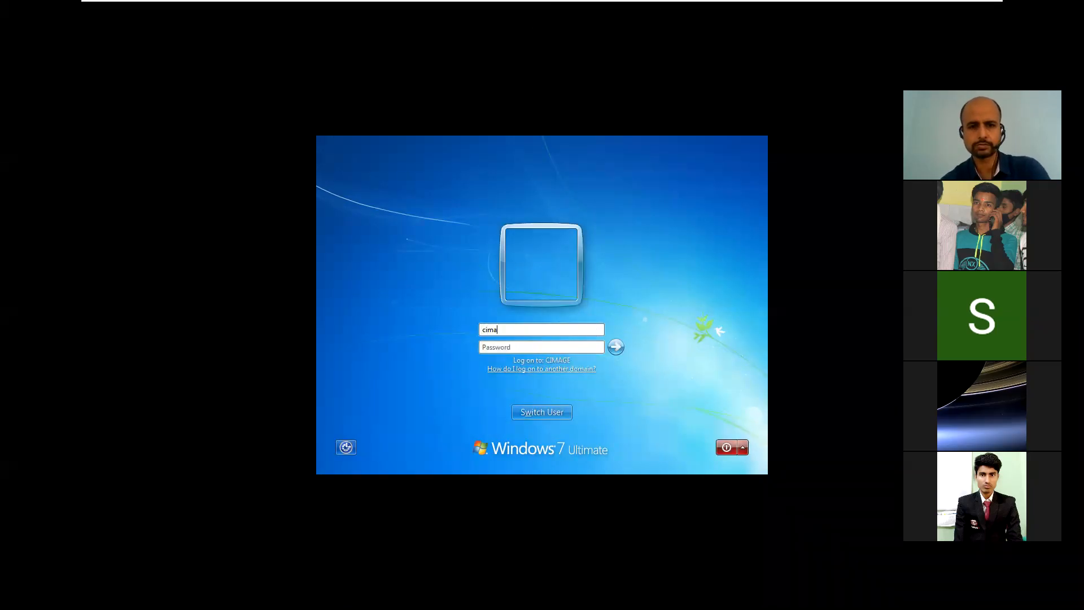
type("ge\\")
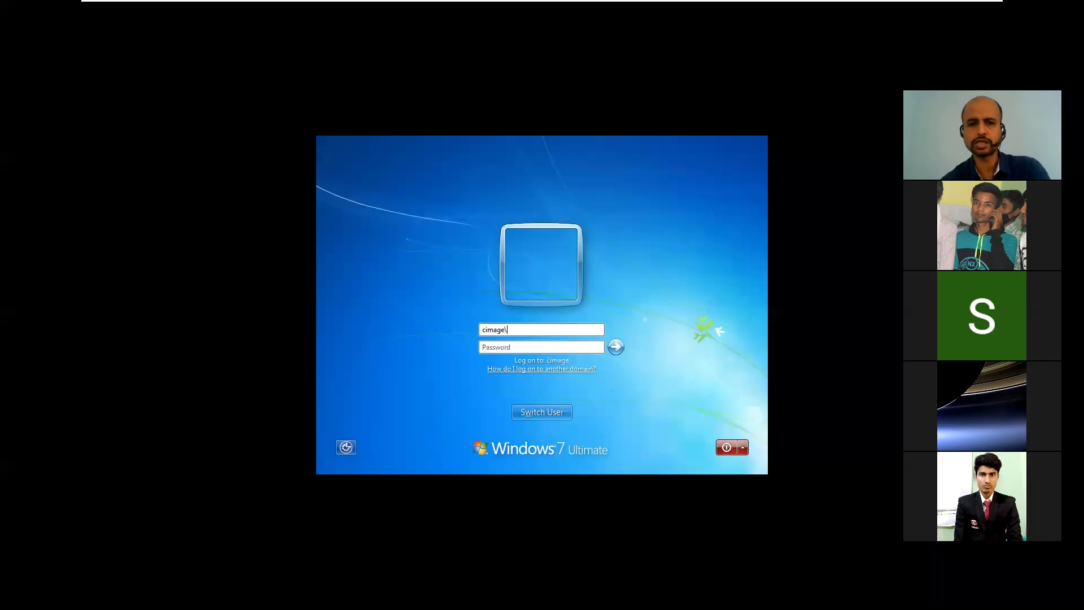
type("vikash")
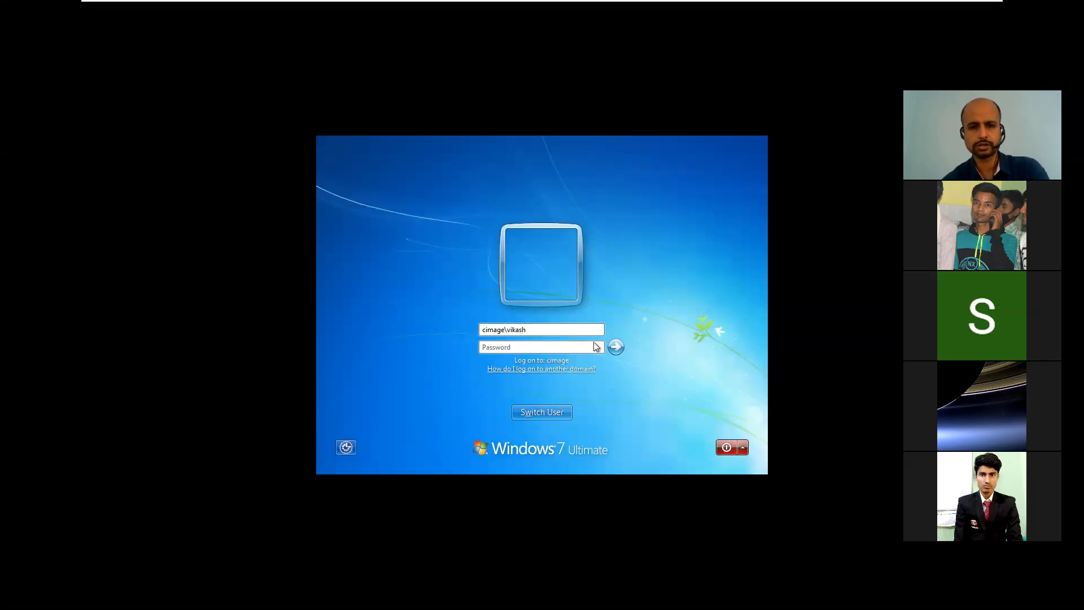
left_click(553, 346)
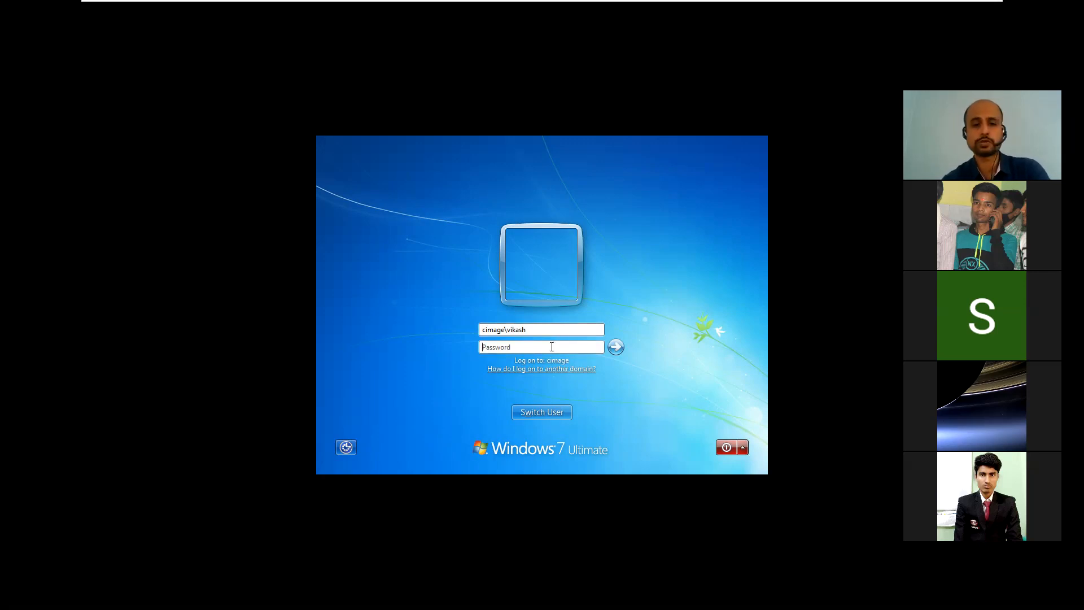
type("•••••••")
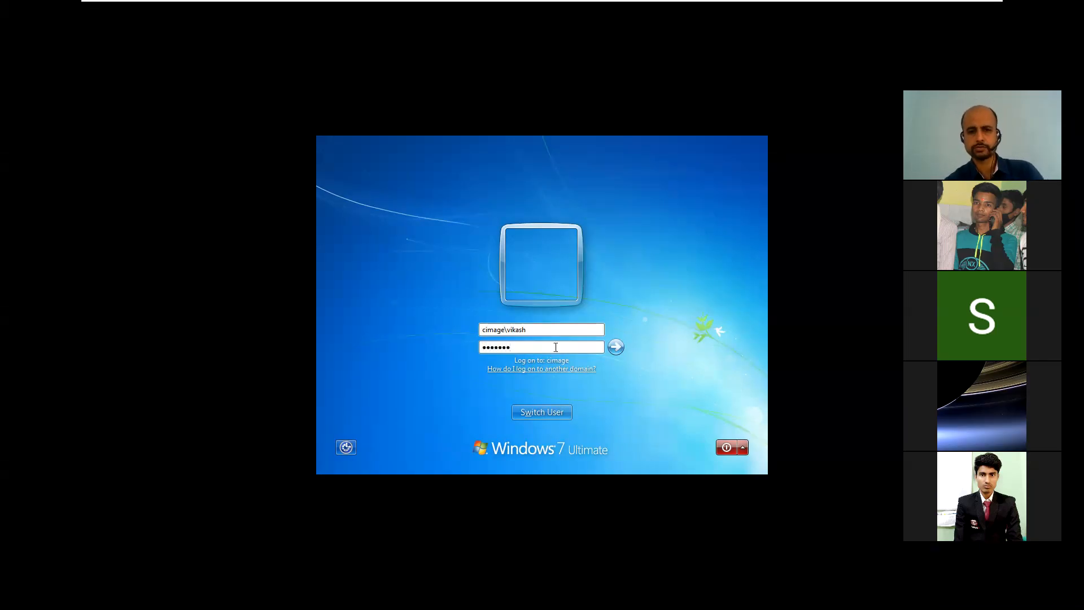
left_click(615, 350)
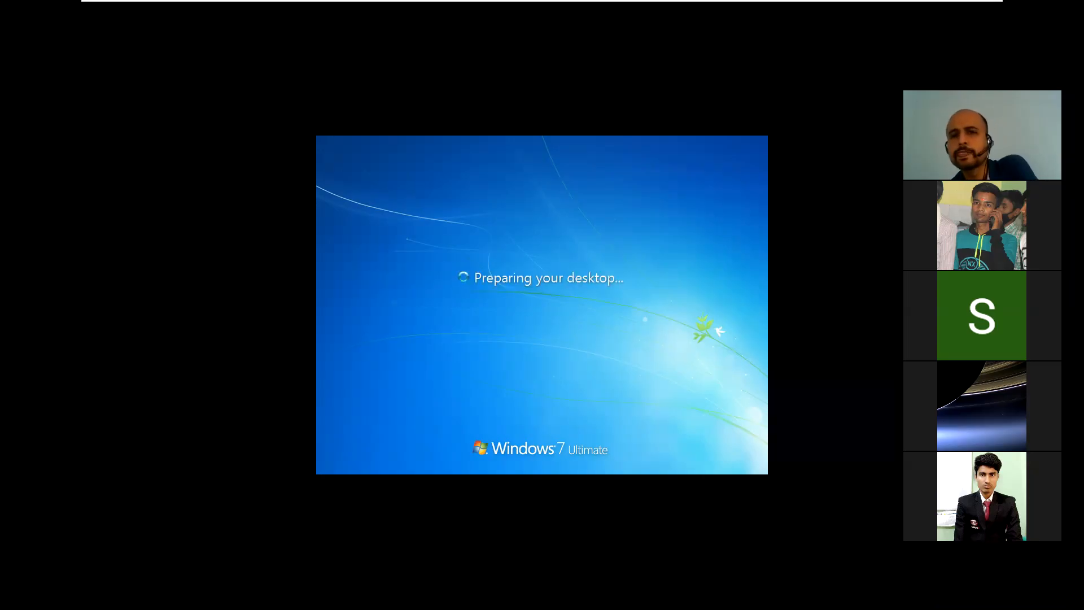
mouse_move(813, 4)
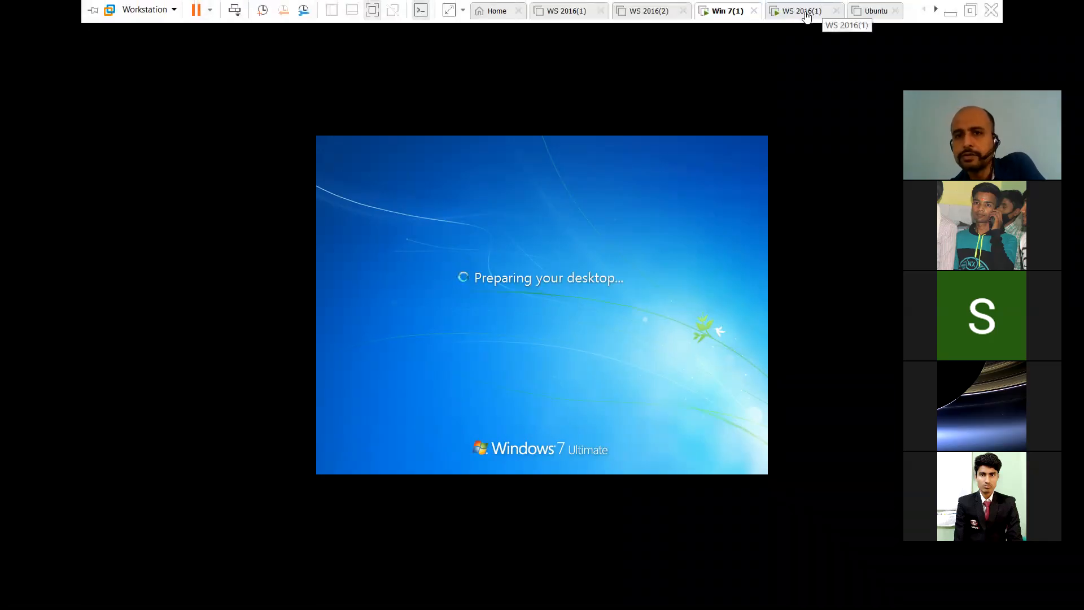
left_click(808, 13)
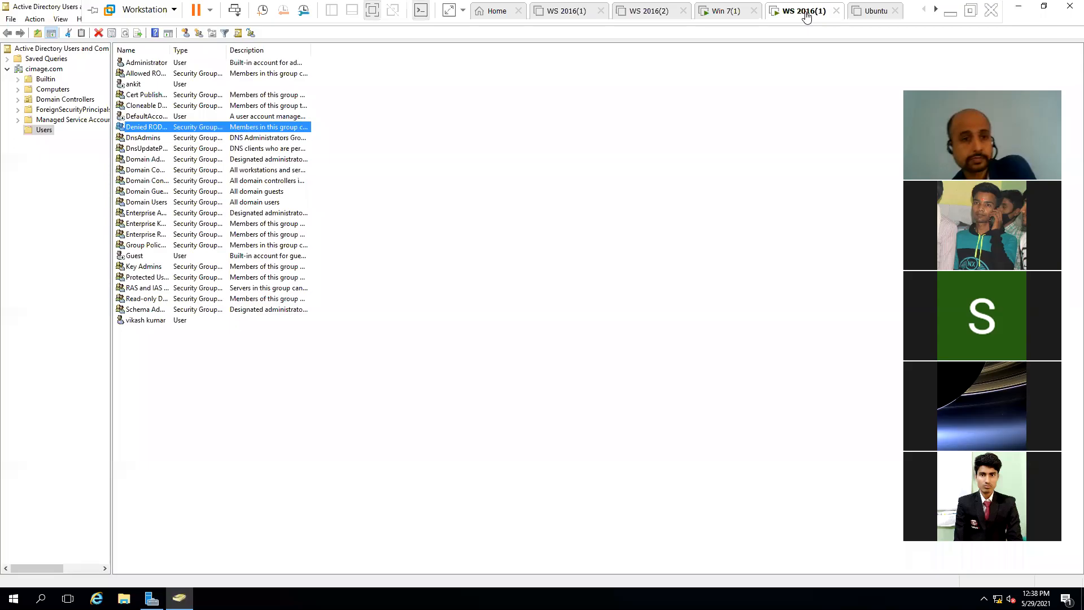
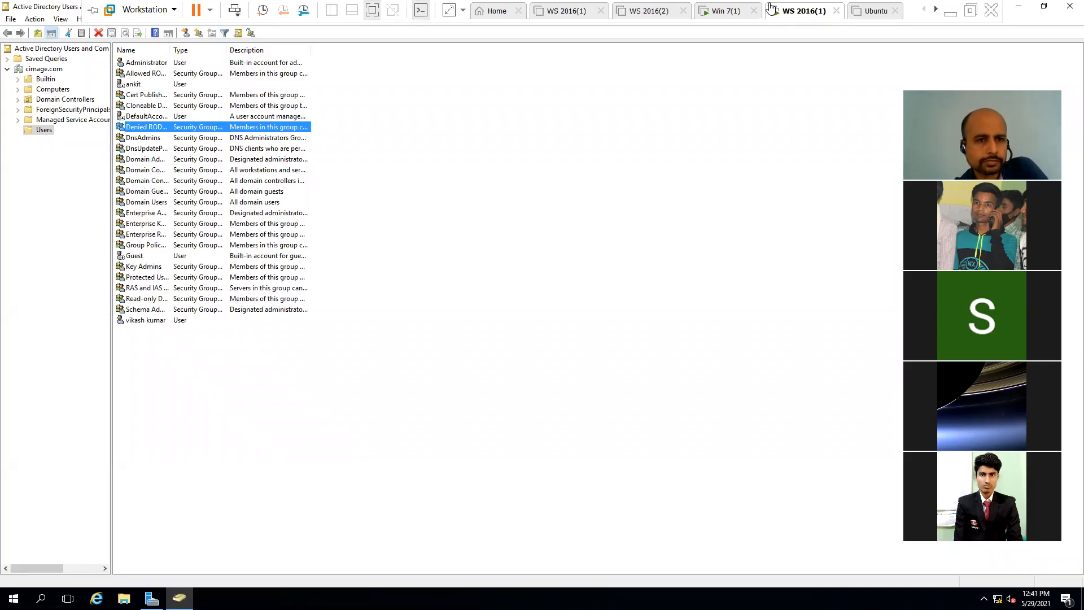
Step: Open ankit's properties and, from the Account tab, its Logon Workstations settings
left_click(180, 85)
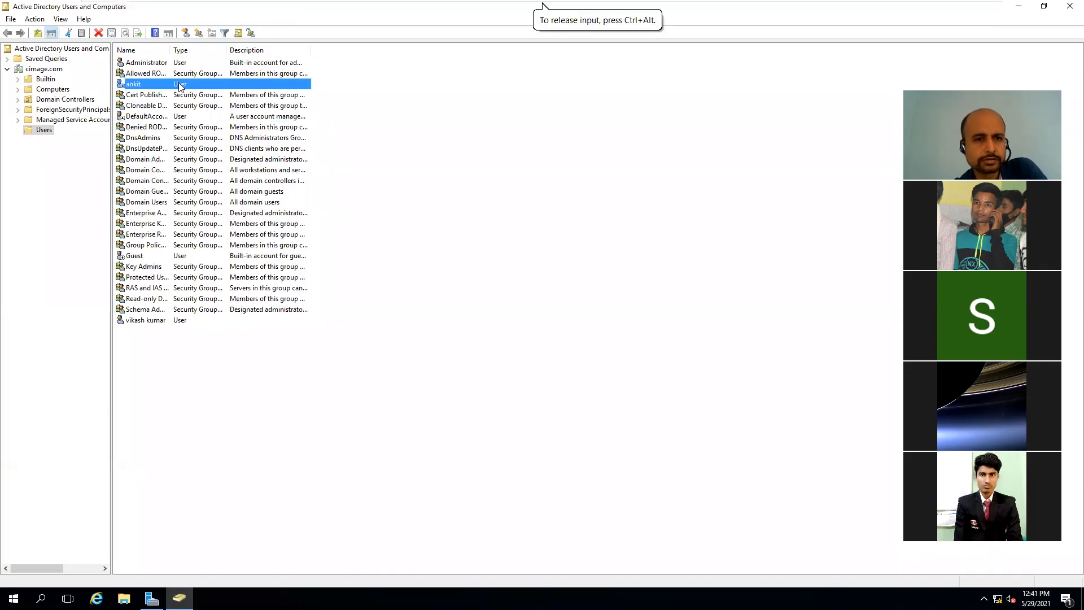
double_click(180, 85)
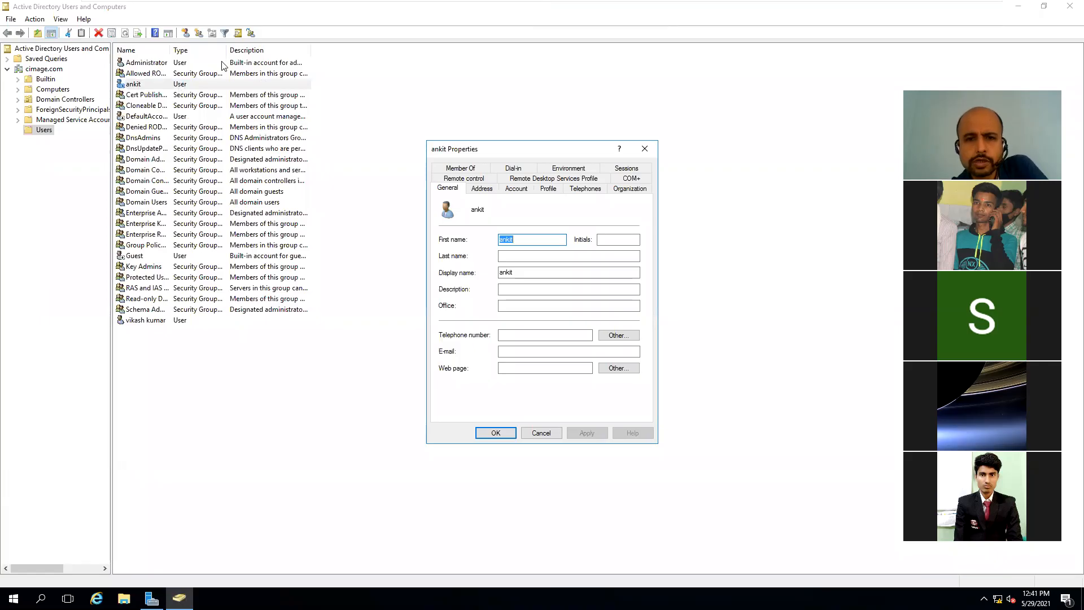
left_click(508, 189)
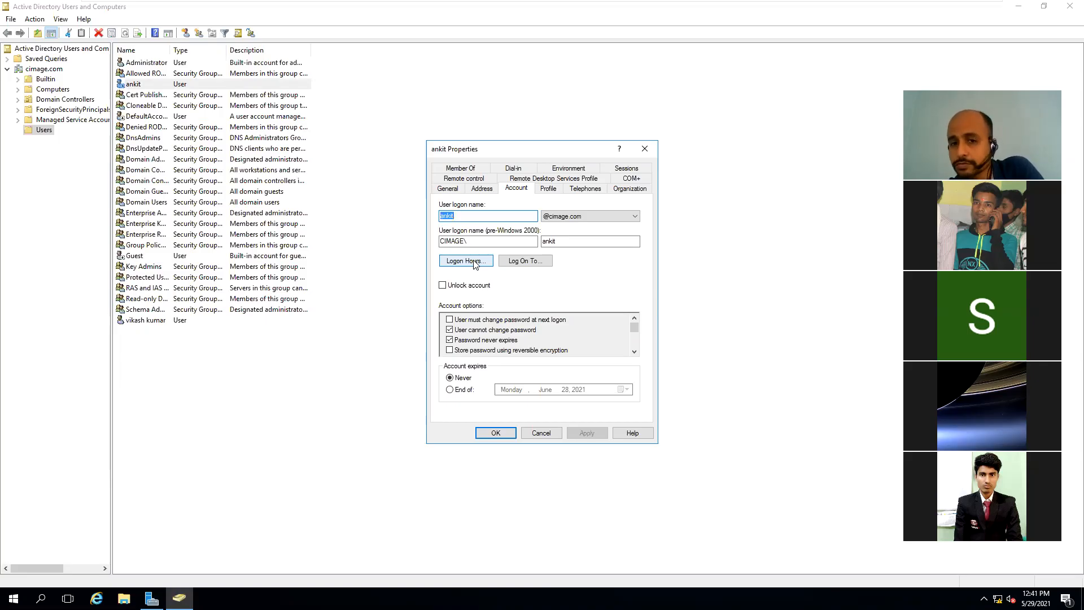
left_click(525, 262)
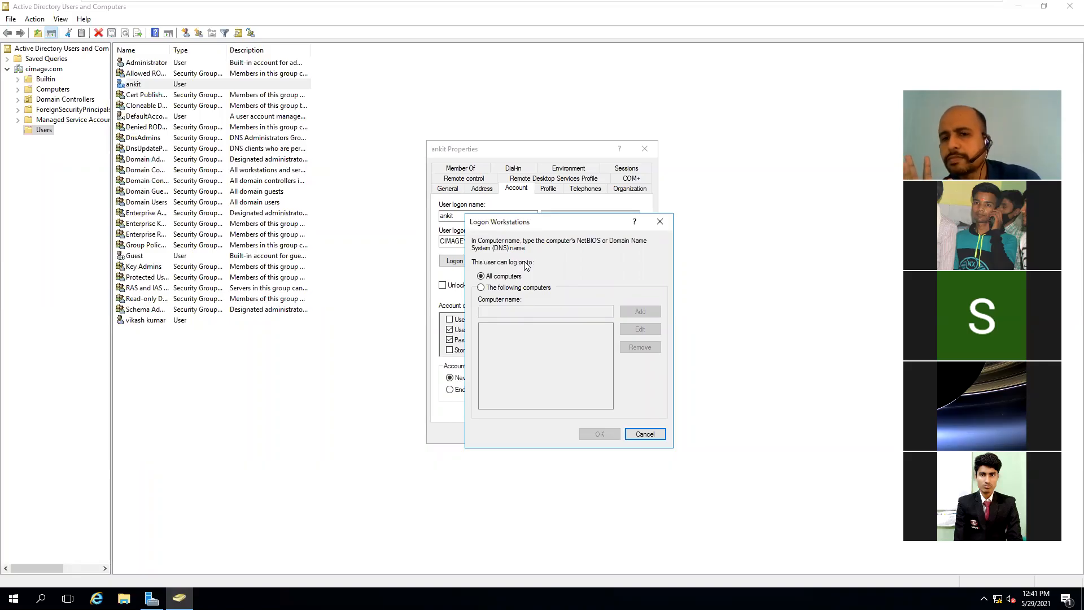
Step: Restrict ankit to log on only to computer mm-pc and confirm the workstation list
left_click(512, 288)
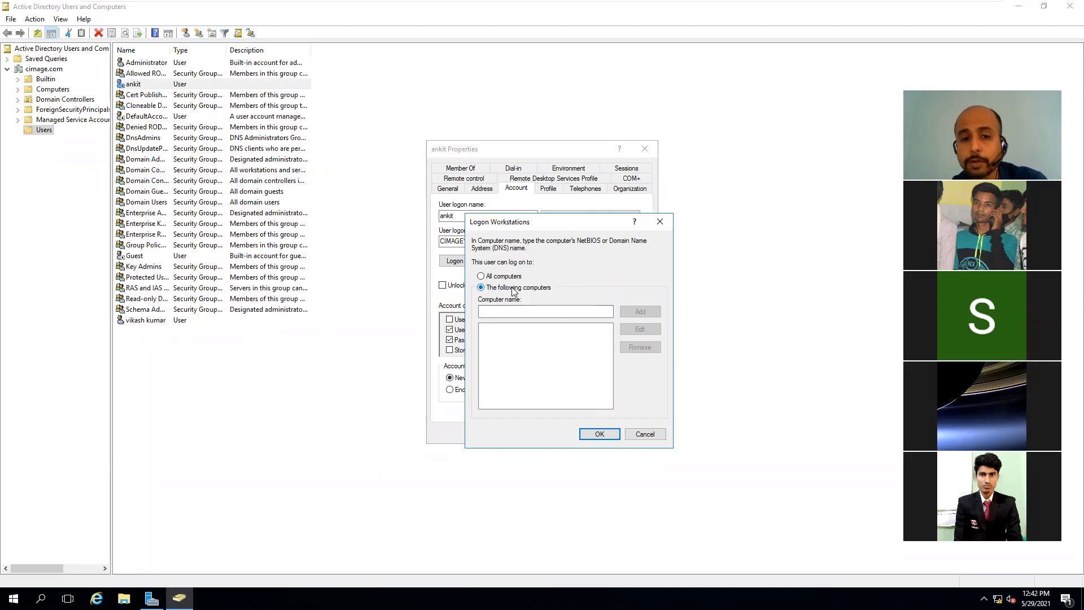
left_click(509, 313)
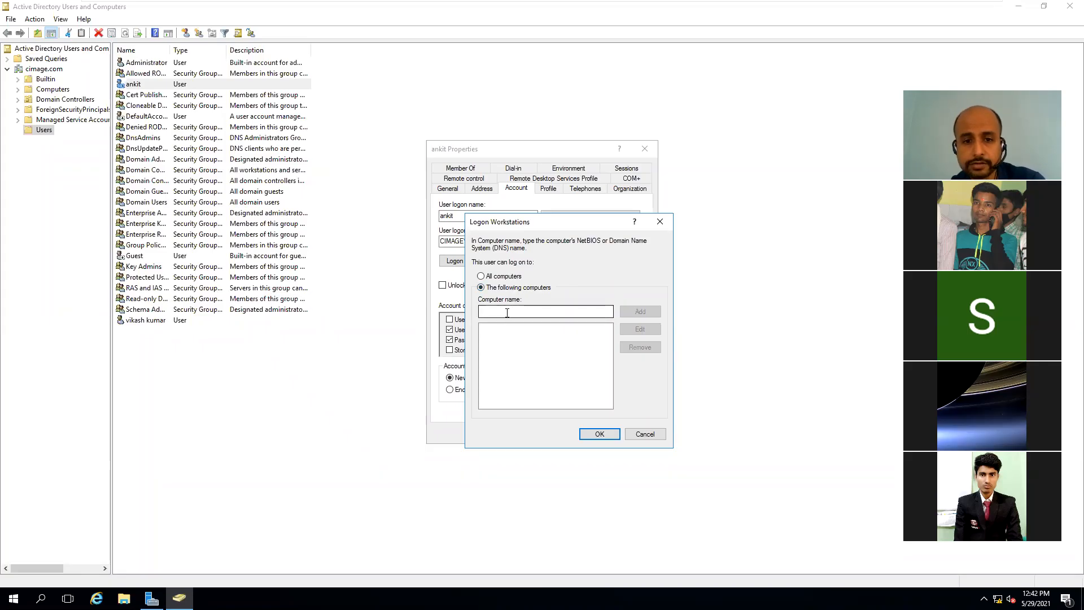
left_click(507, 312)
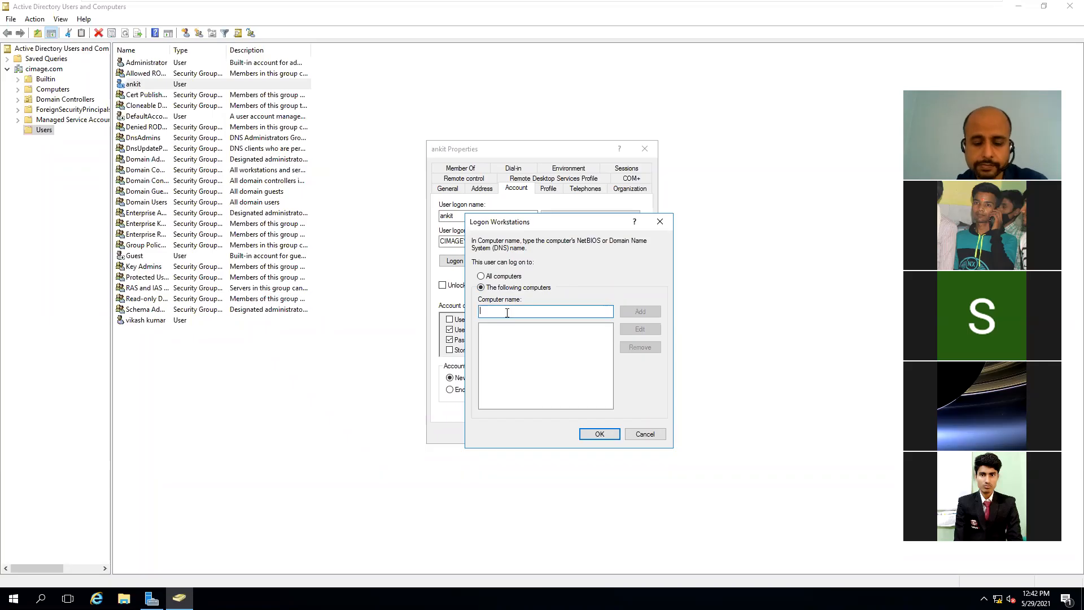
type("mm")
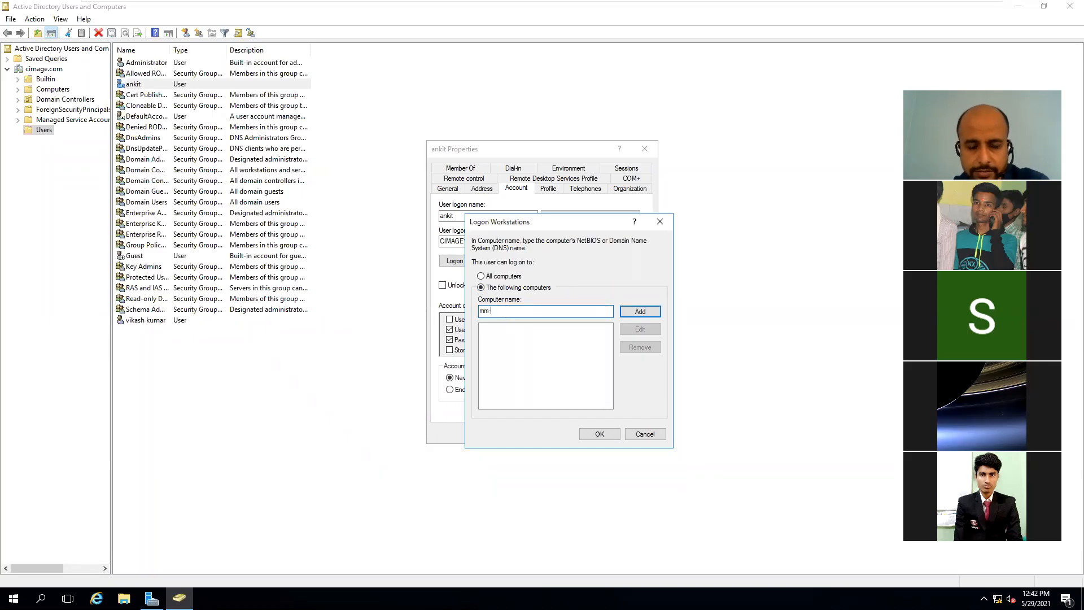
type("-pc")
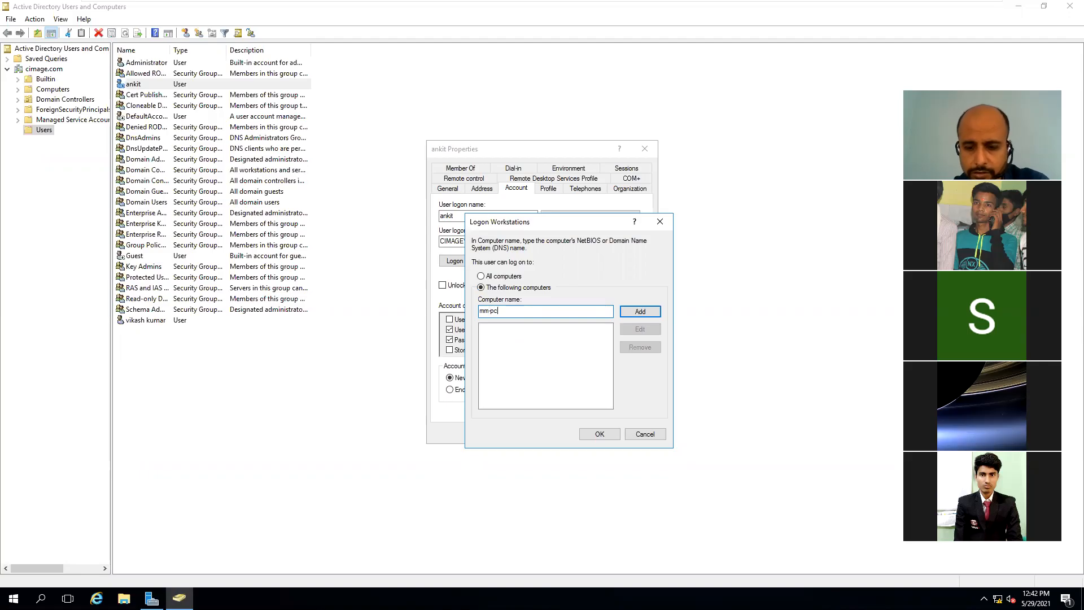
type(".cimage")
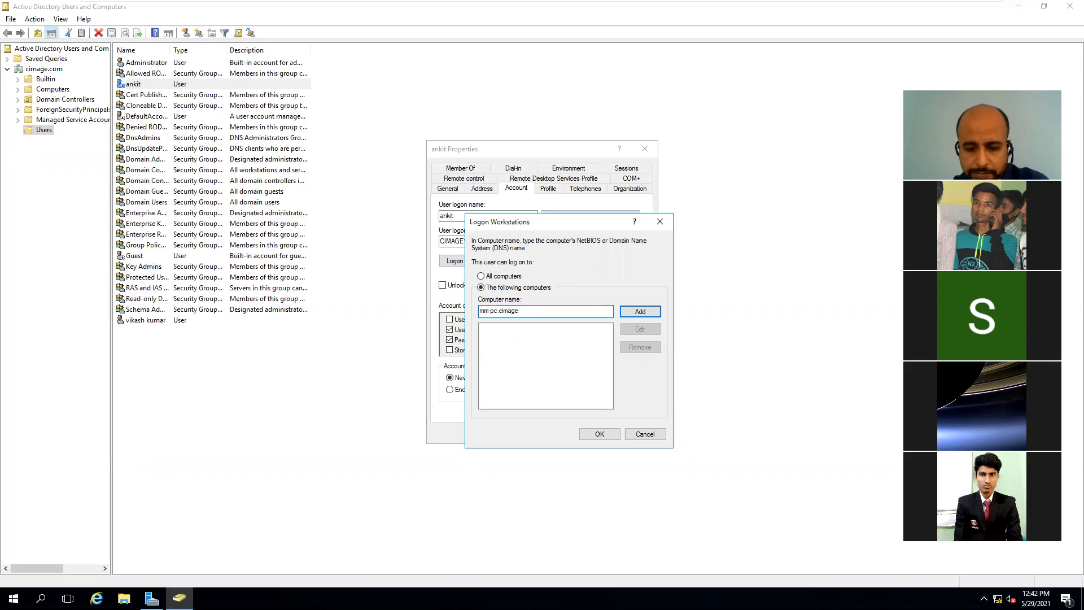
type(".co")
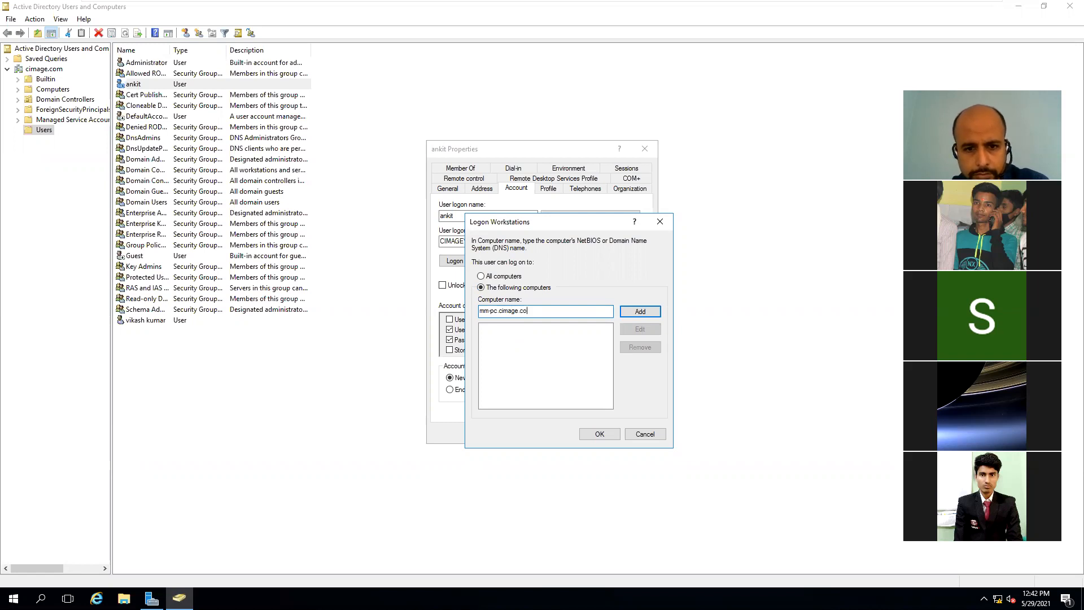
key("BackSpace")
key("BackSpace")
key("BackSpace")
key("BackSpace")
key("BackSpace")
key("BackSpace")
key("BackSpace")
key("BackSpace")
key("BackSpace")
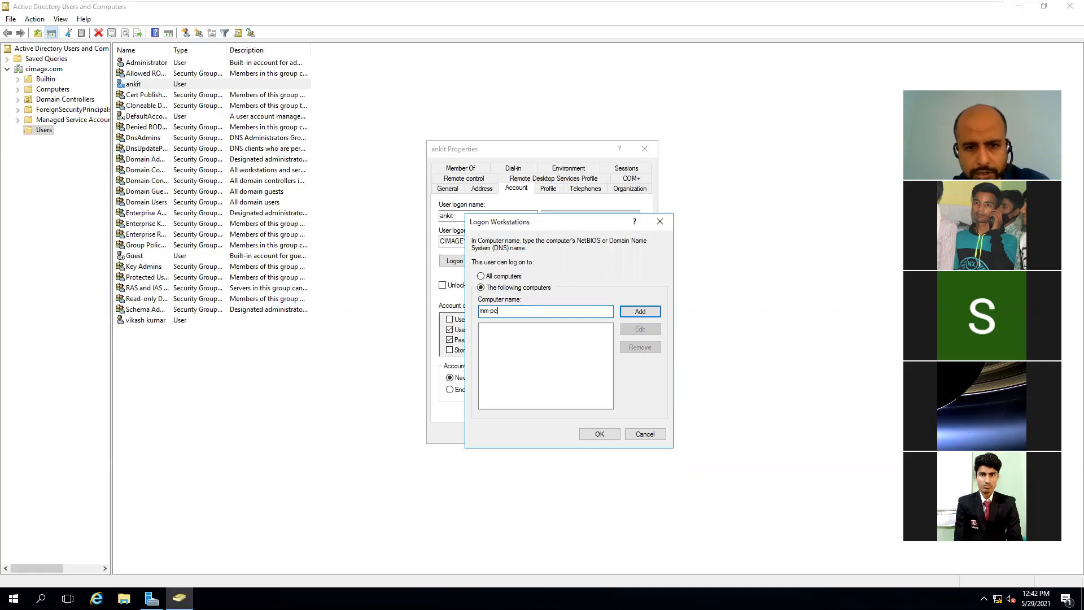
left_click(628, 311)
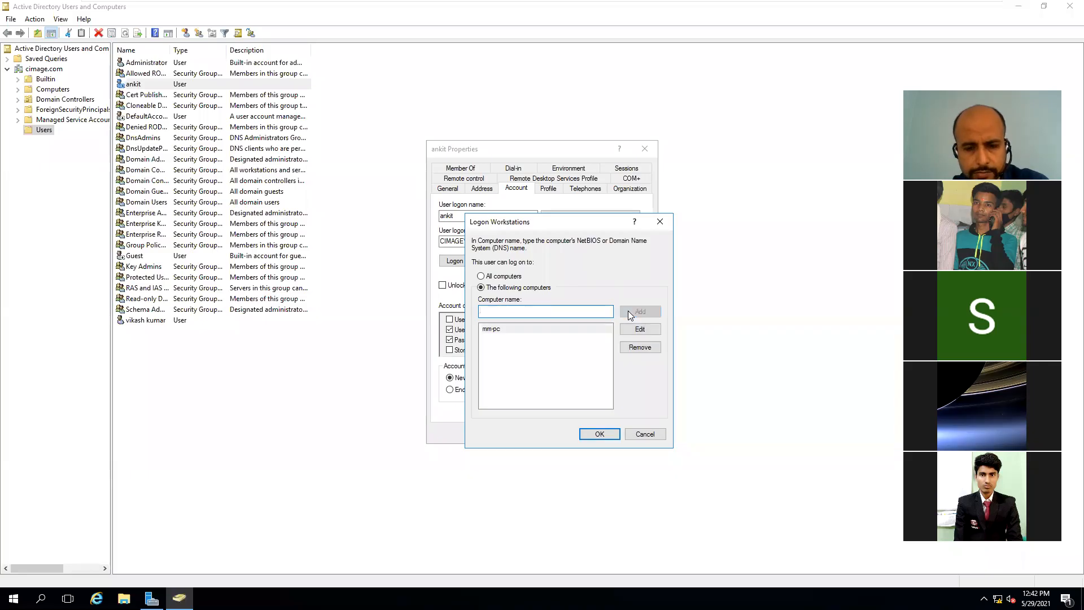
left_click(575, 329)
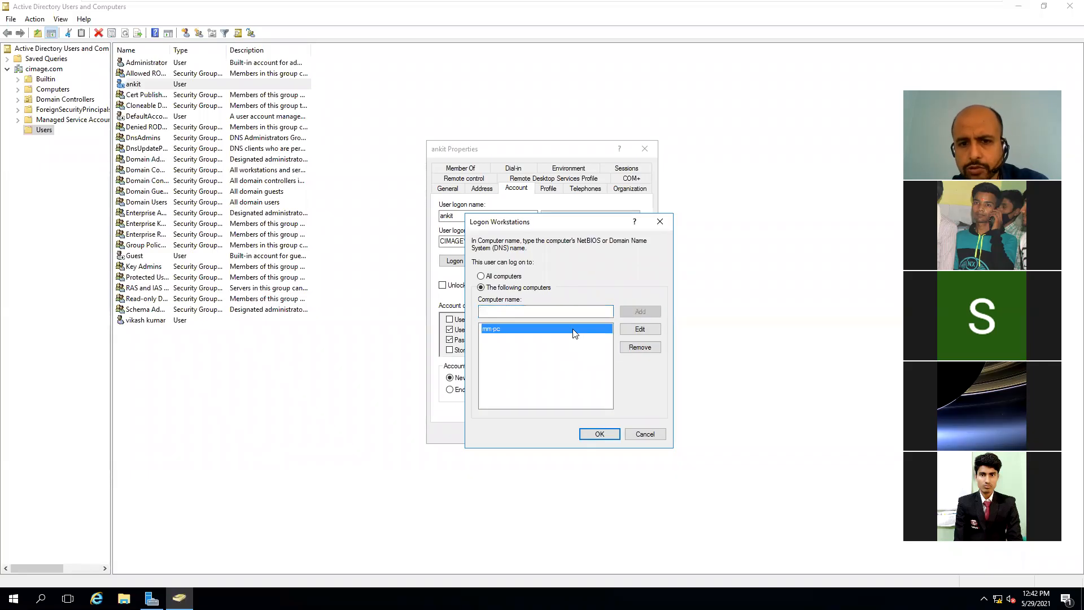
left_click(599, 433)
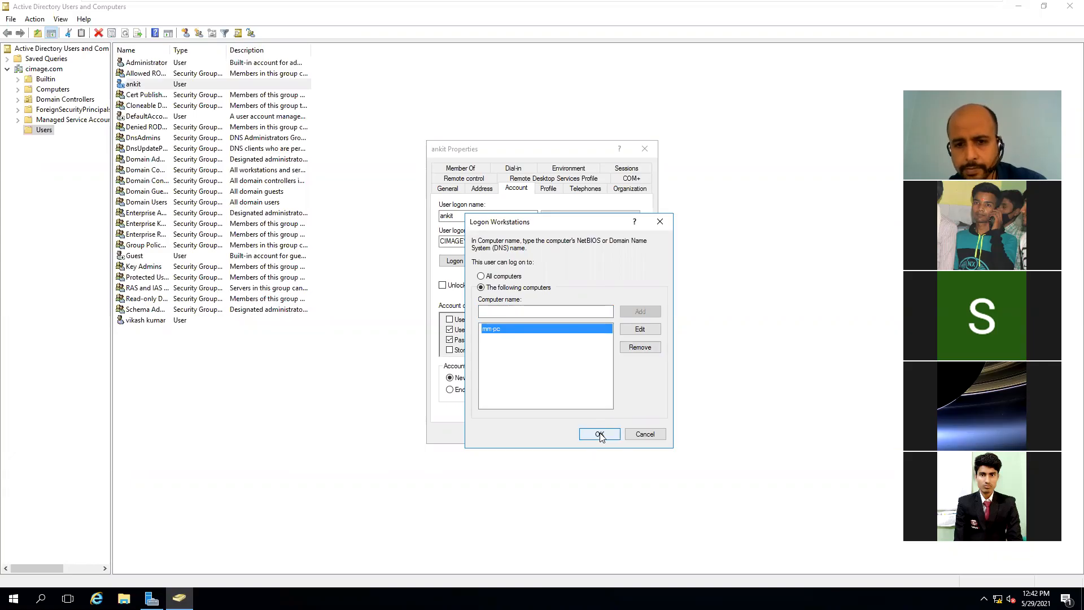
left_click(599, 432)
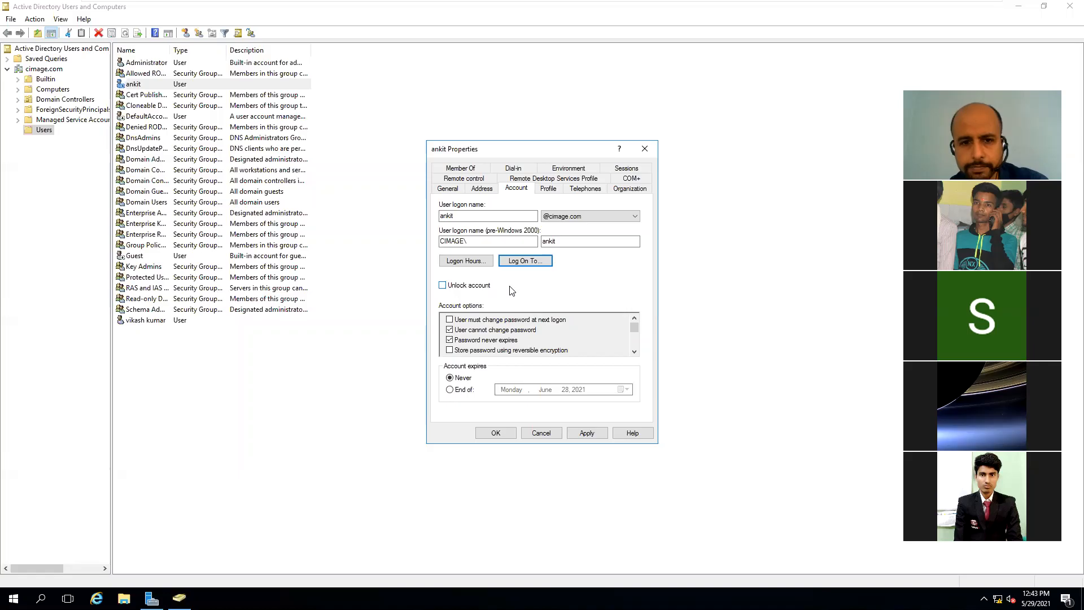
Step: In ankit's Logon Hours, mark 6 PM to 12 AM as Logon Denied for every day
left_click(479, 262)
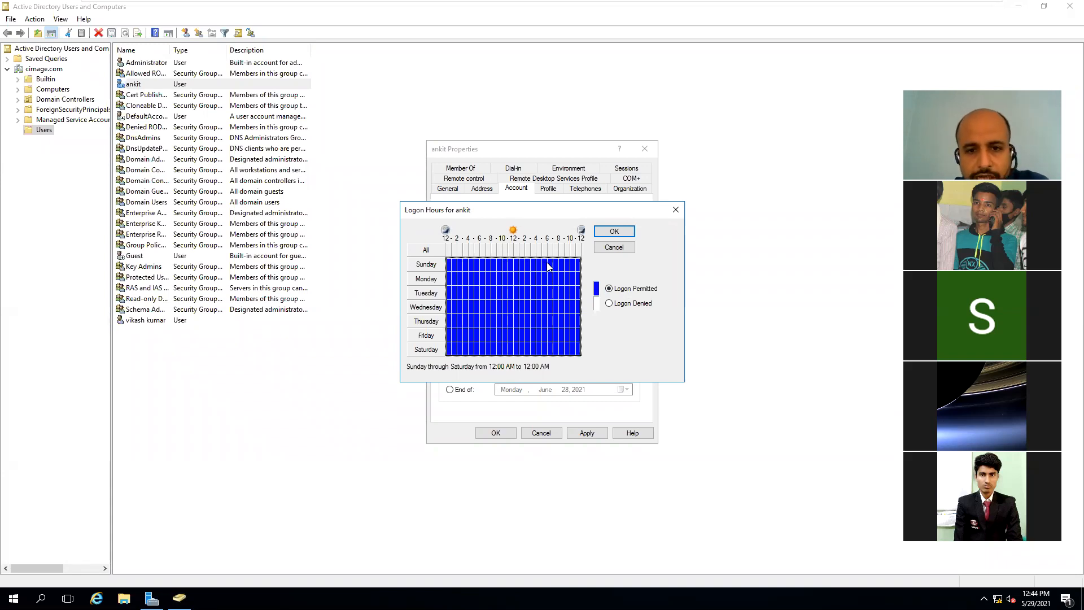
left_click_drag(551, 265, 584, 352)
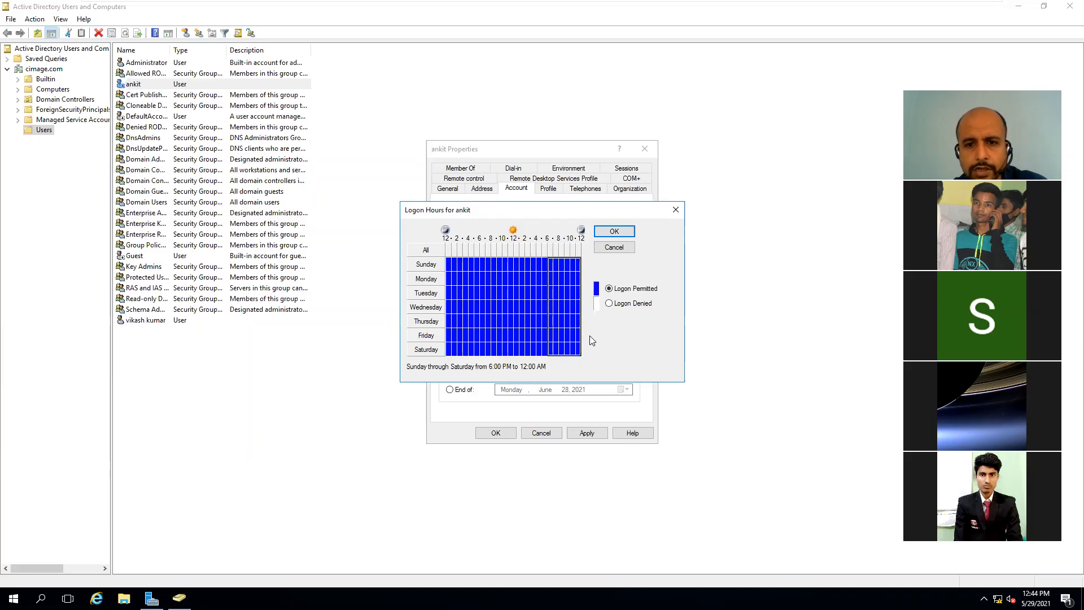
left_click(608, 306)
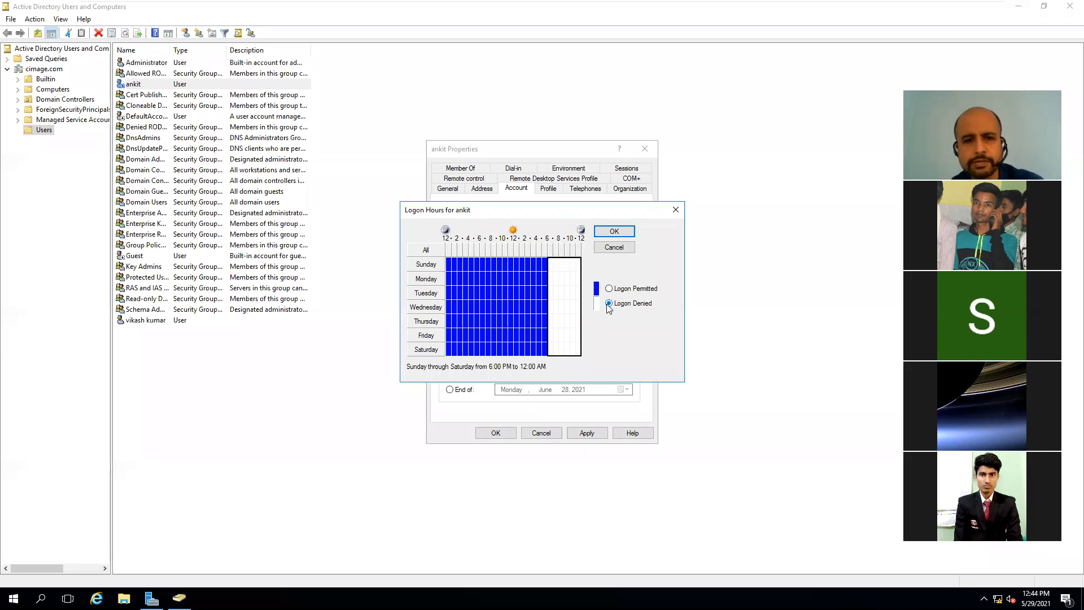
Step: Also deny logon from 12 AM to 10 AM daily and save the logon hours
left_click(450, 266)
left_click_drag(450, 266, 501, 347)
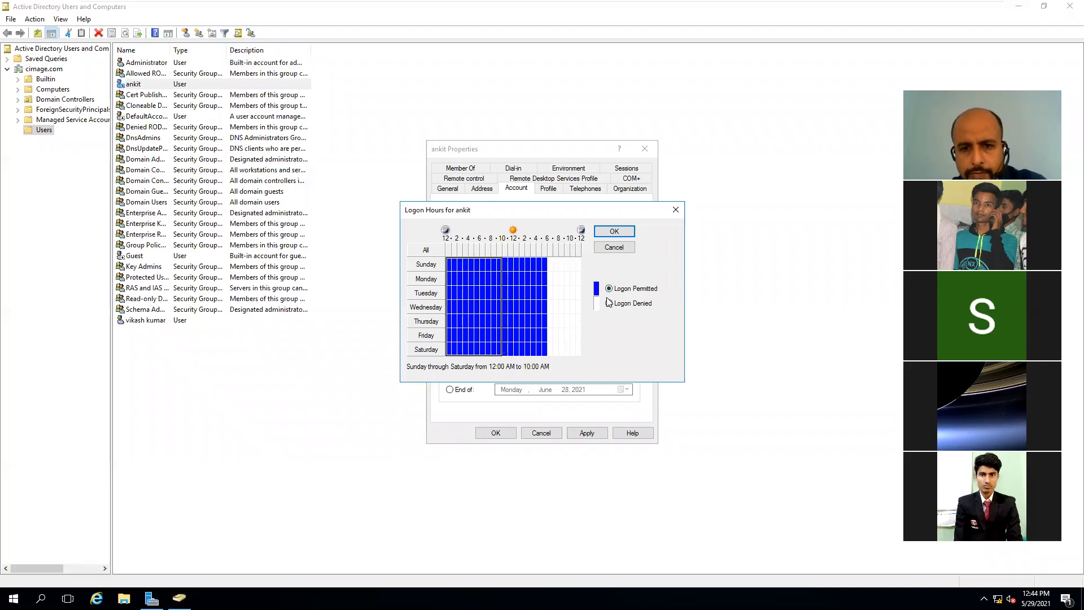
left_click(610, 303)
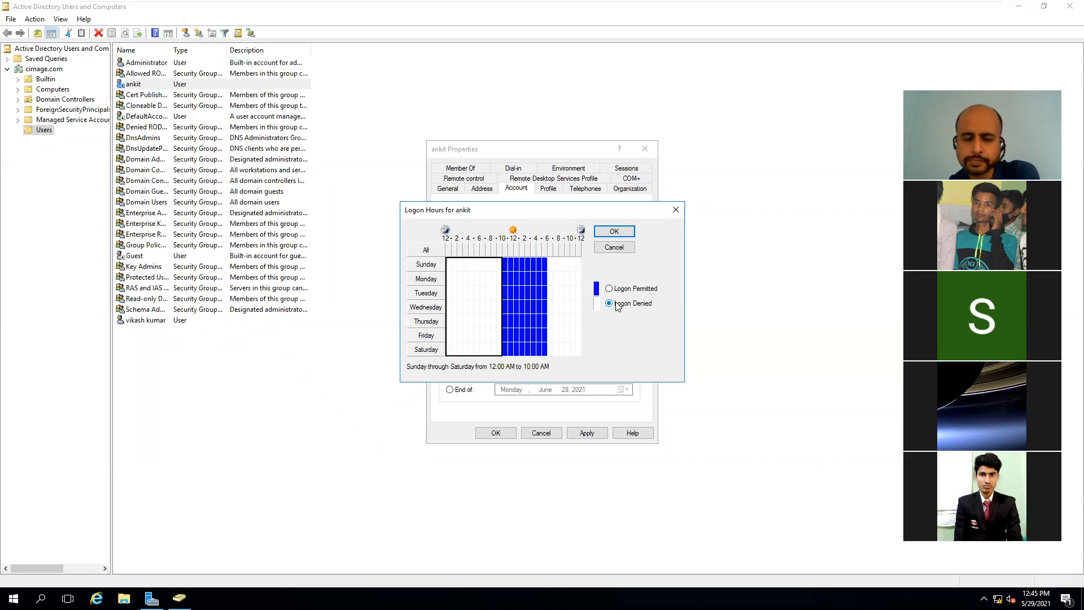
left_click(614, 232)
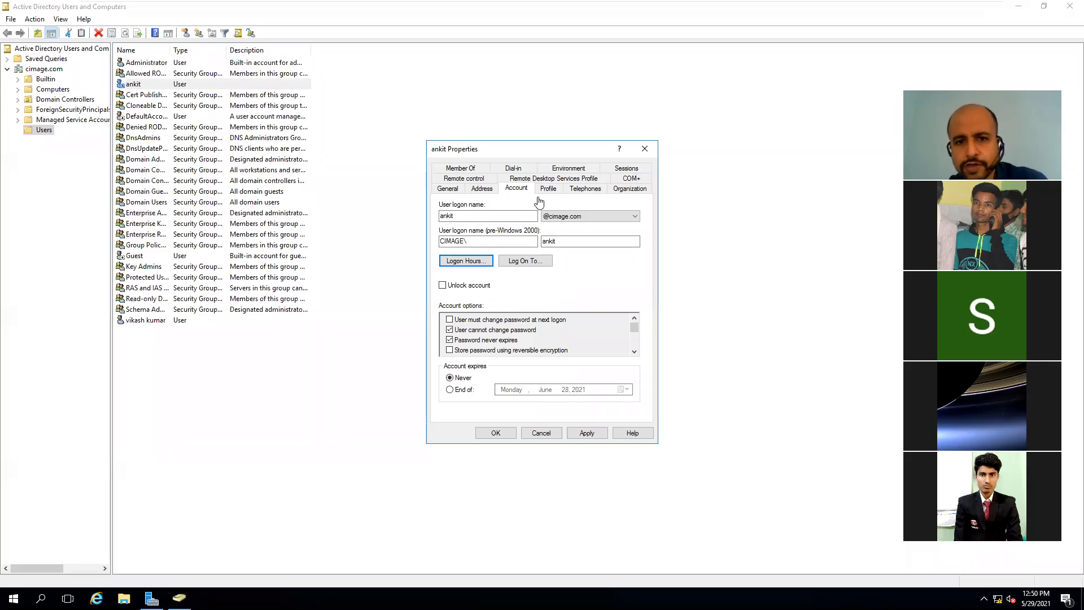
Step: Check ankit's Member Of tab showing only Domain Users, then bring the Users list forward
left_click(474, 170)
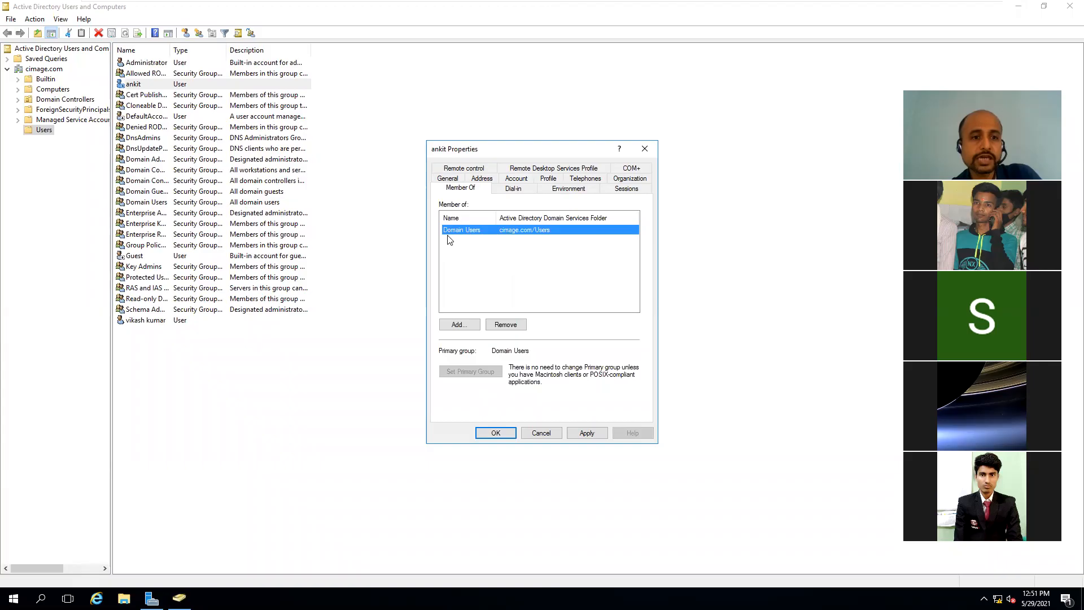
left_click(327, 191)
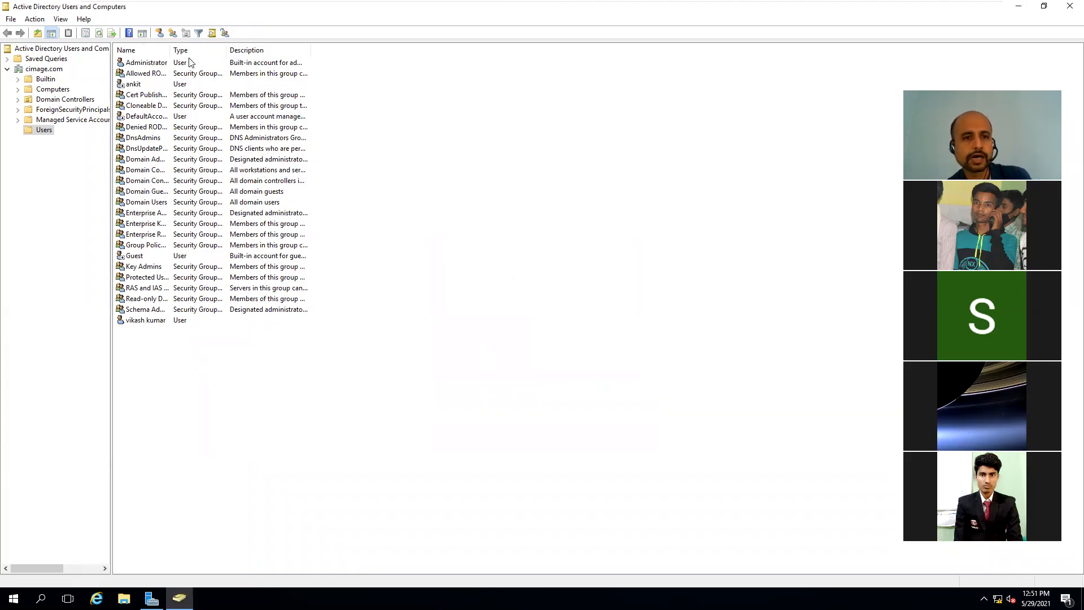
Step: Widen the Users list Name column to show full group names, then select ankit
left_click_drag(169, 48, 225, 54)
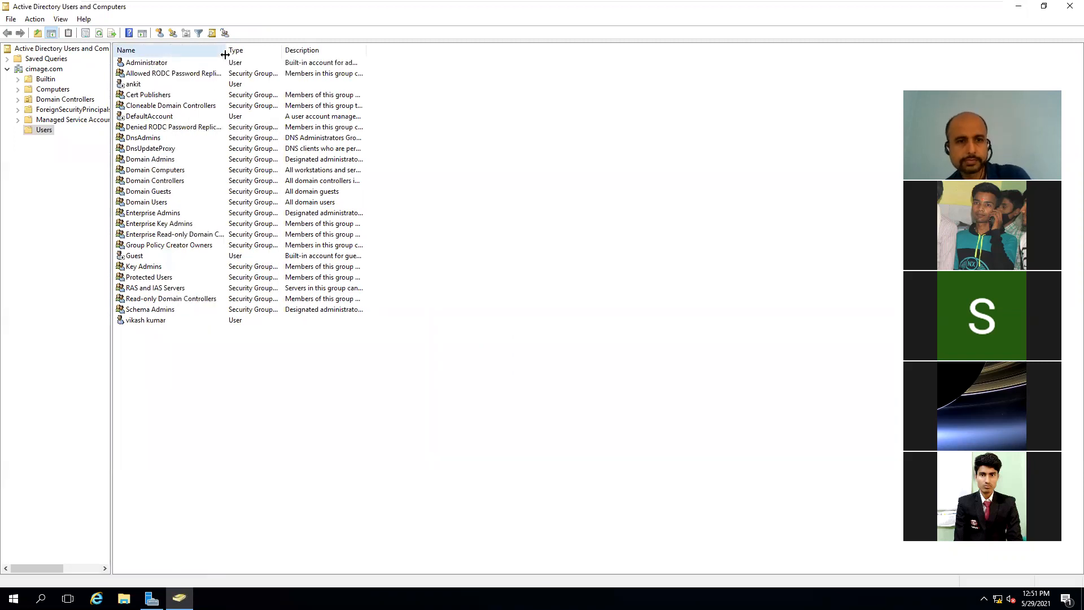
left_click_drag(226, 50, 290, 55)
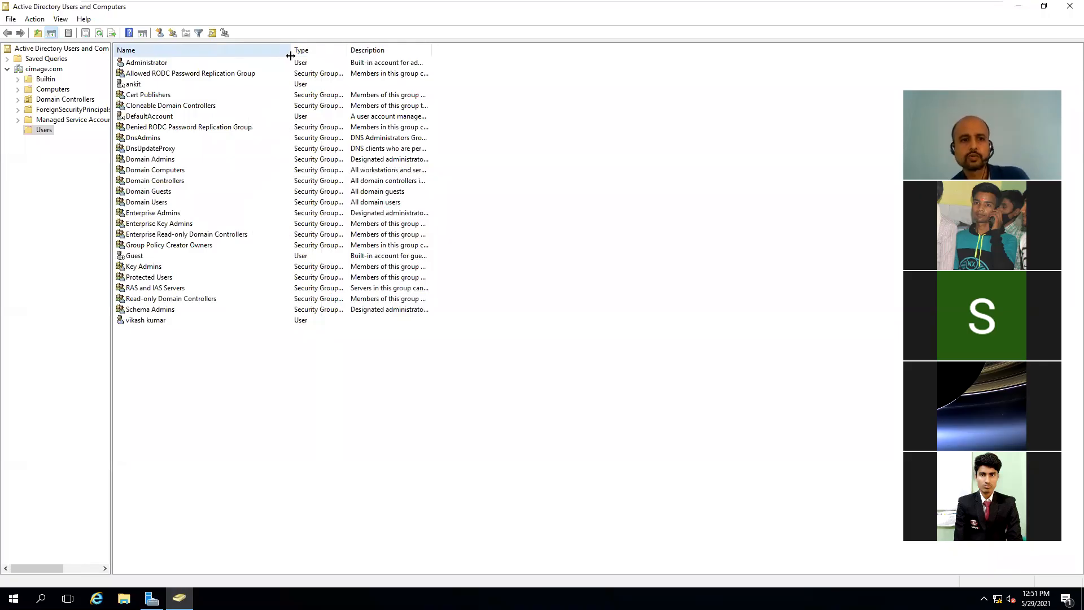
left_click(160, 204)
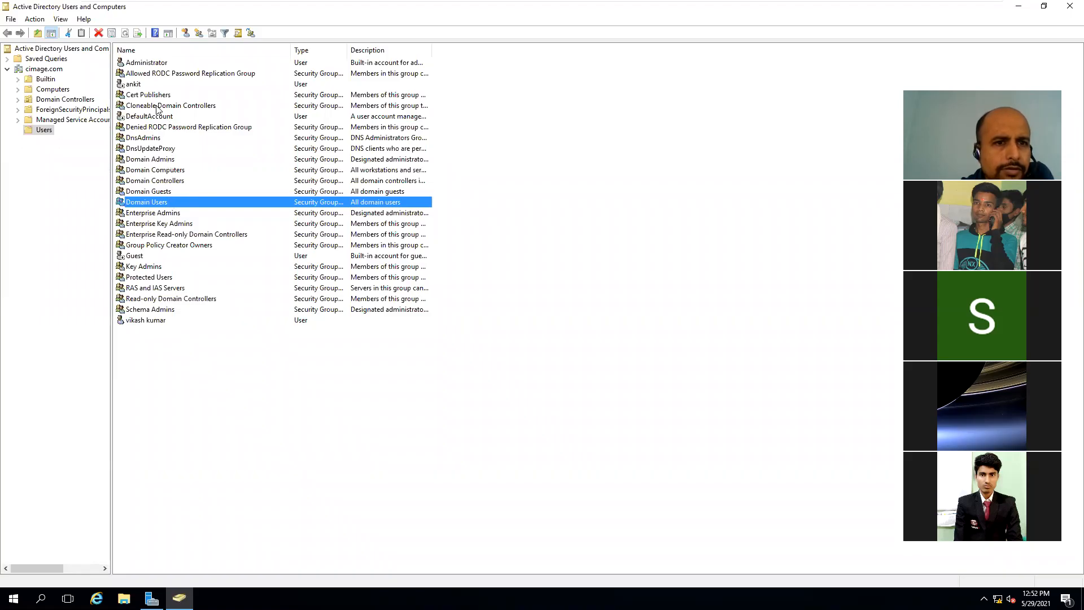
left_click(140, 85)
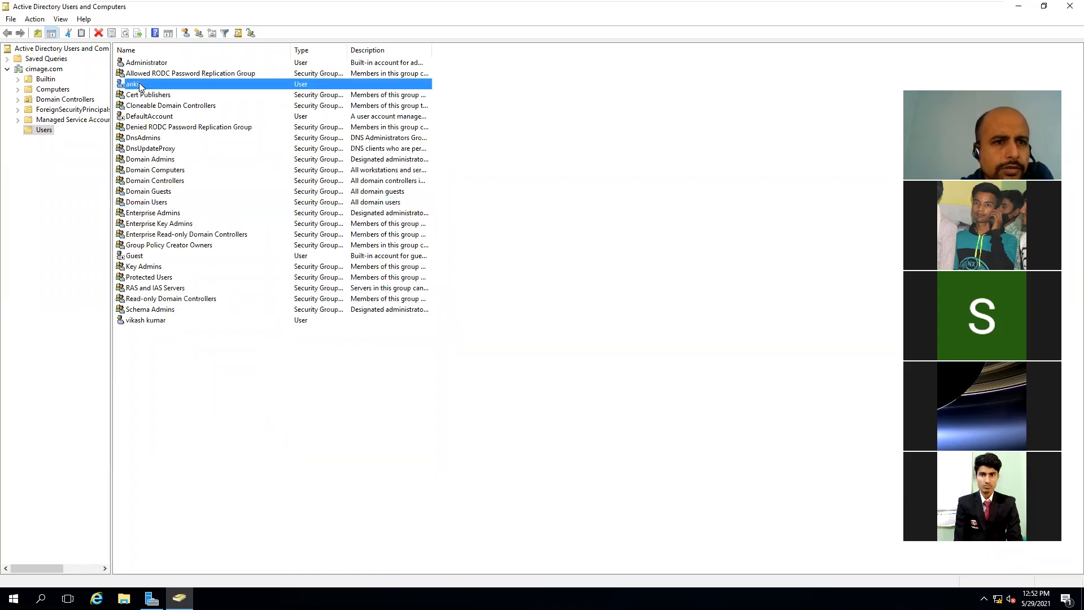
double_click(140, 86)
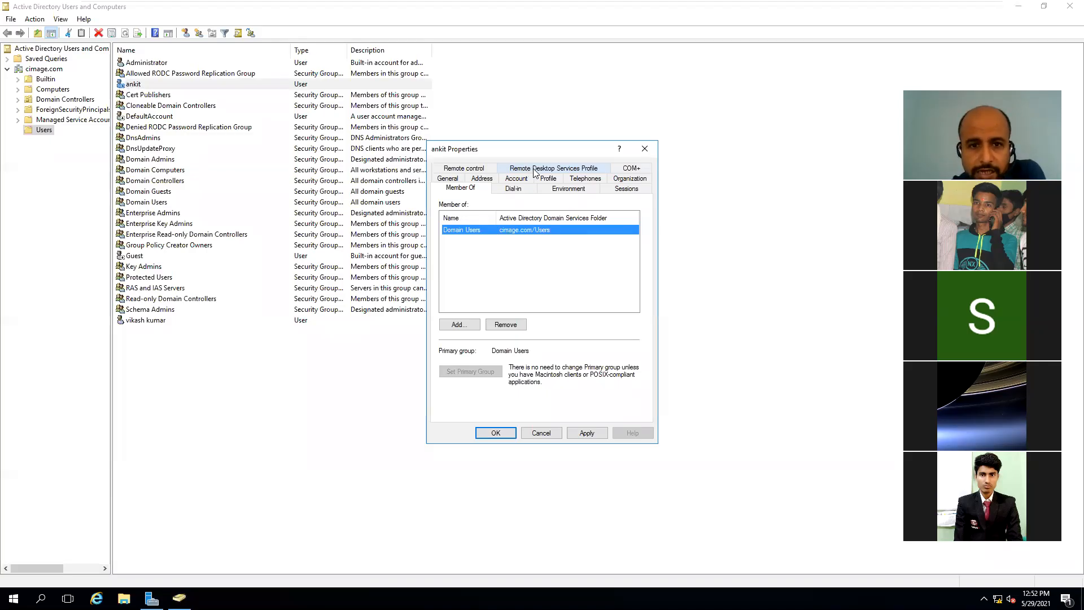
left_click(490, 169)
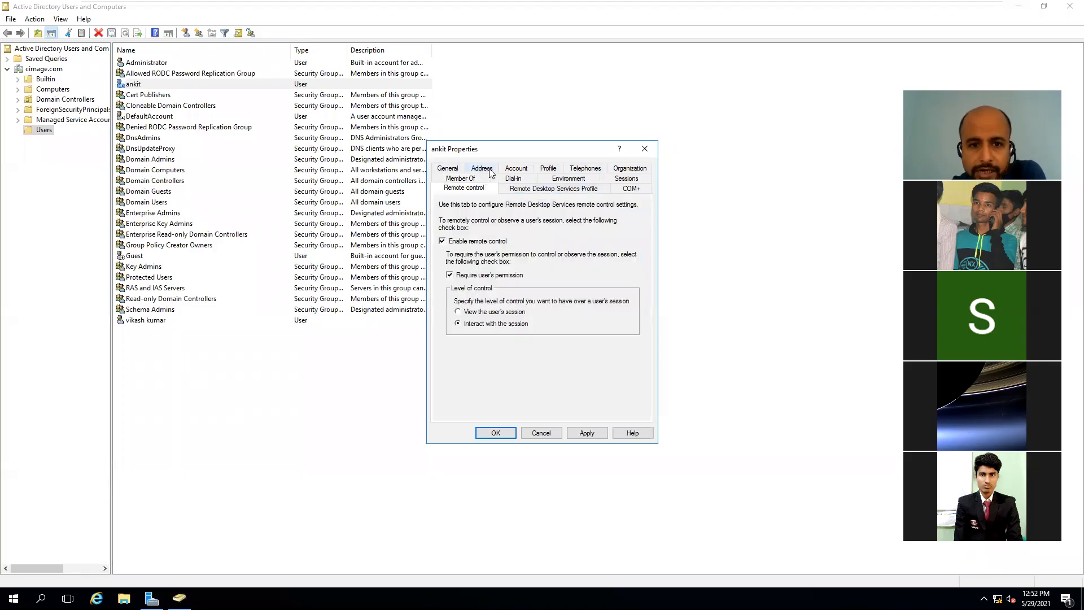
left_click(545, 191)
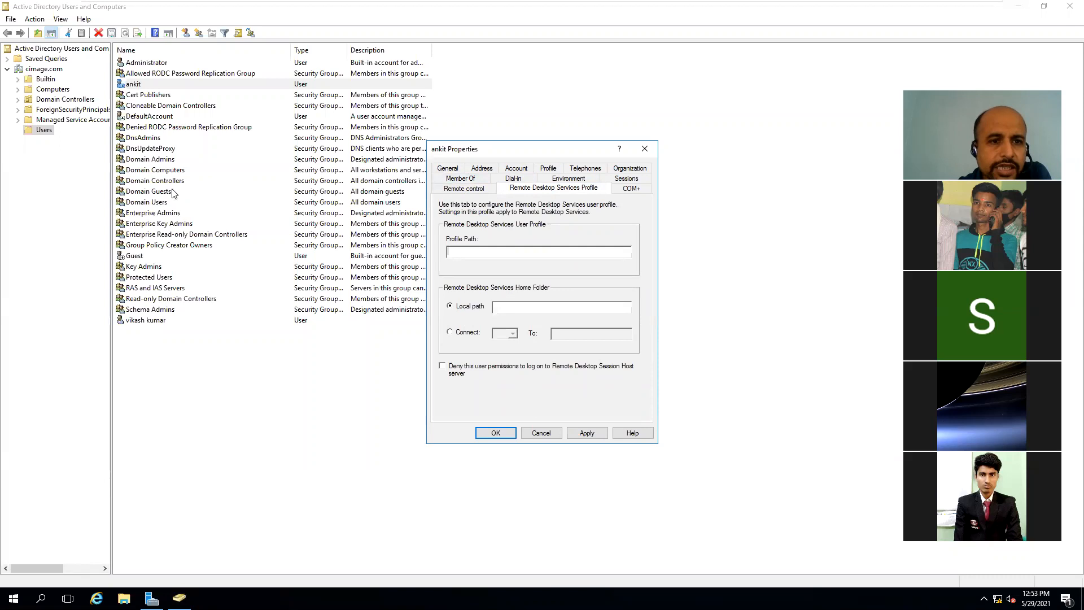
left_click(159, 202)
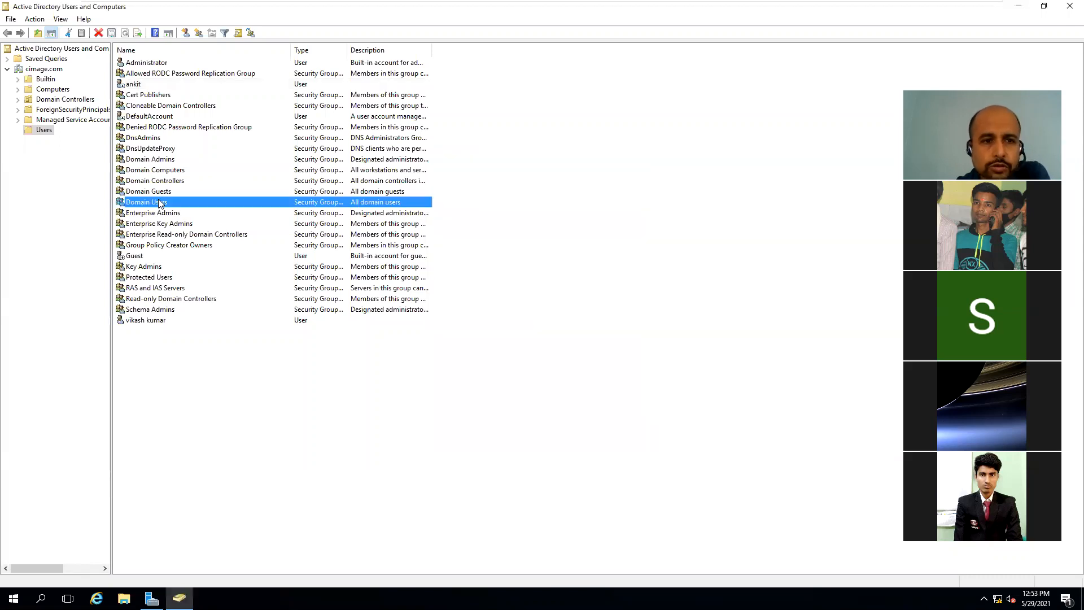
double_click(159, 202)
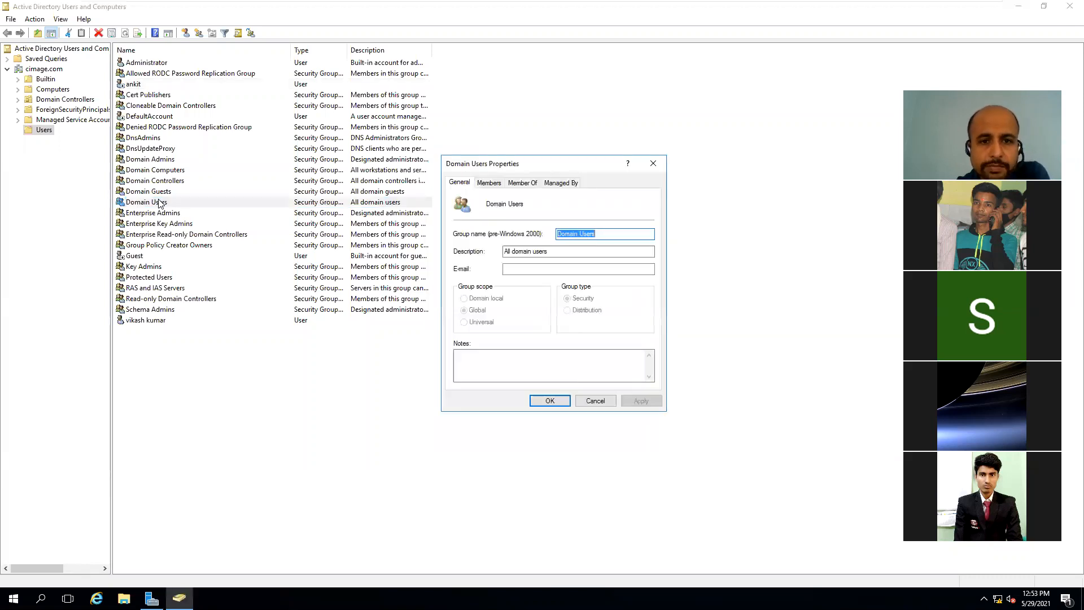
left_click(488, 182)
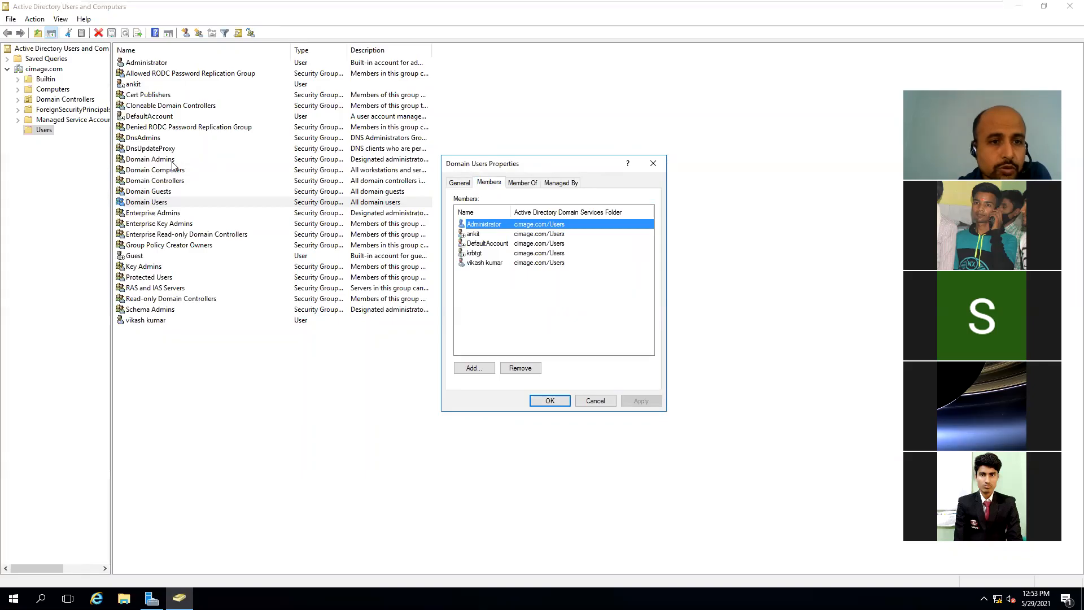
double_click(150, 159)
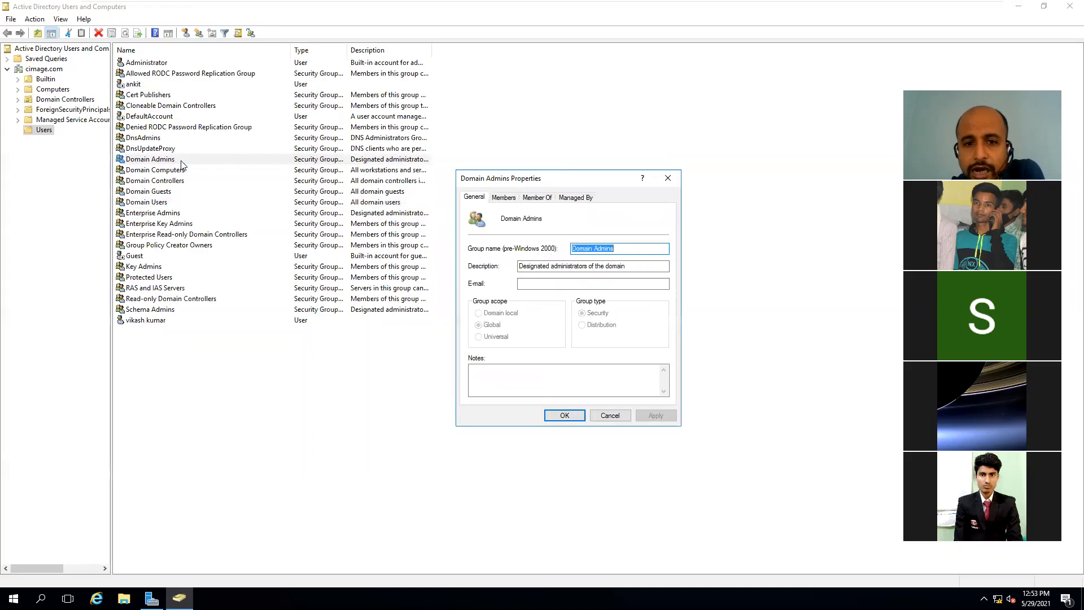
left_click(503, 198)
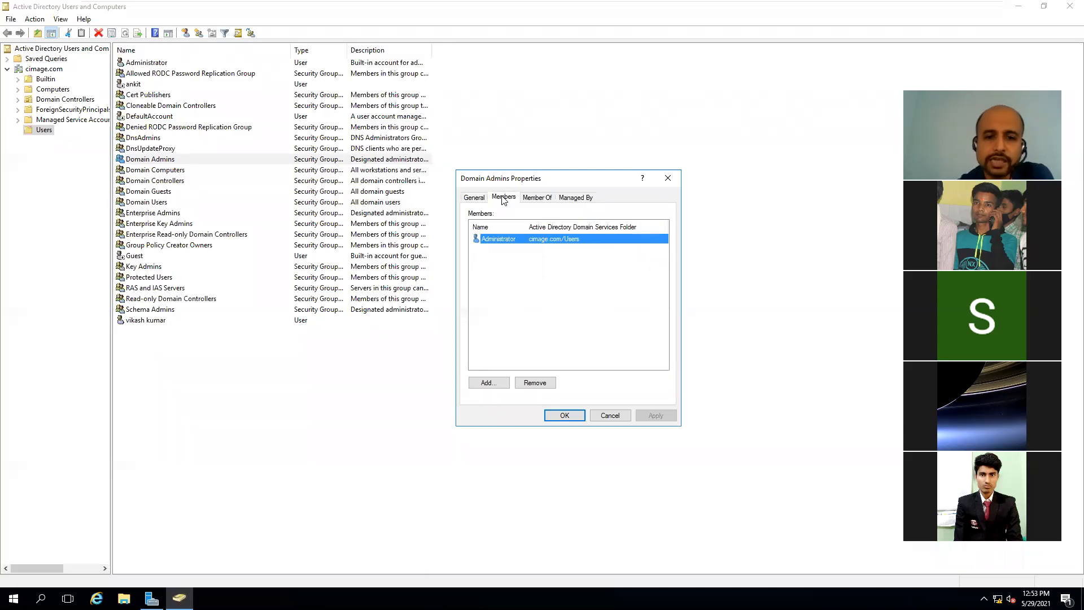
left_click(500, 384)
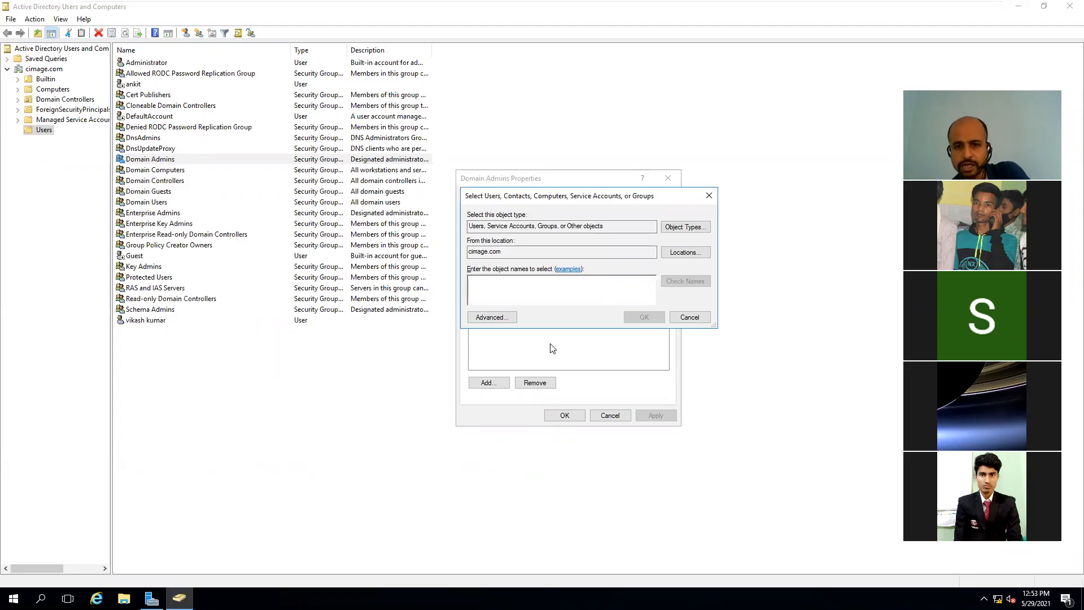
left_click(685, 319)
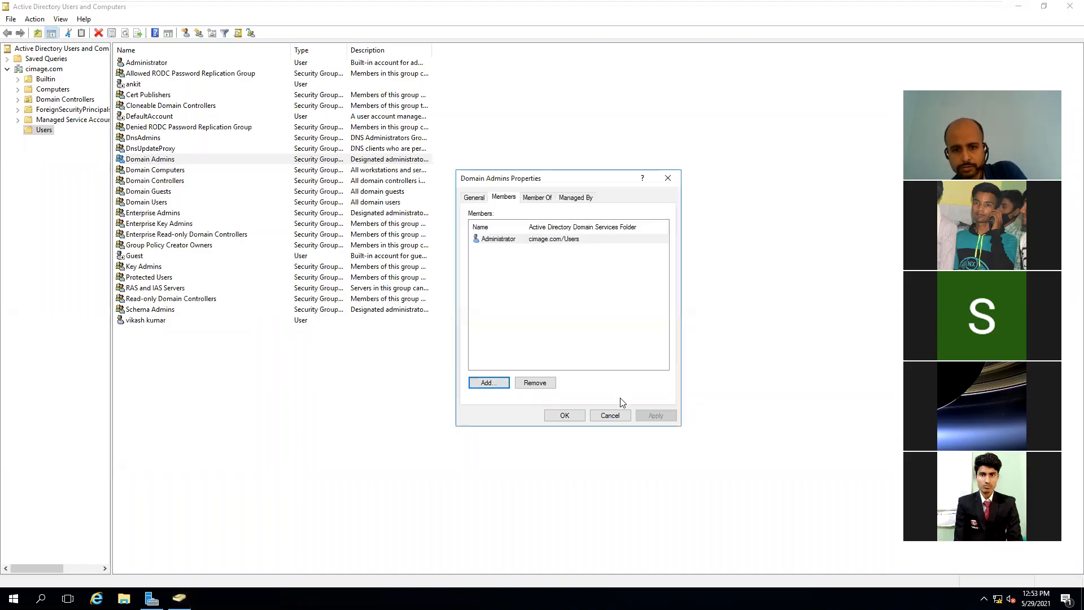
left_click(611, 416)
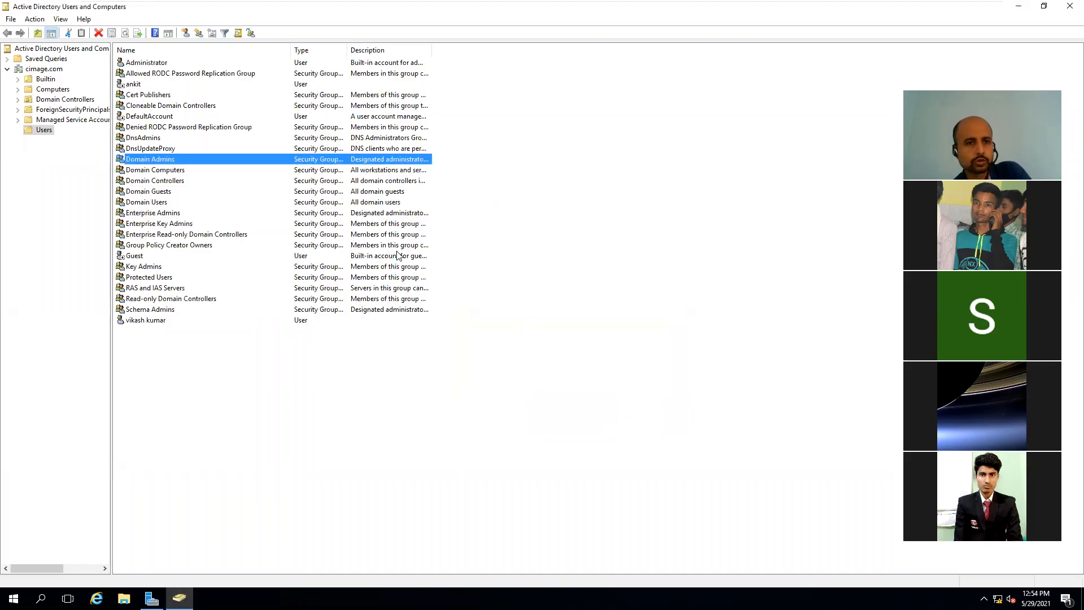
Step: From ankit's Member Of tab, list all domain groups in the Select Groups picker
double_click(134, 85)
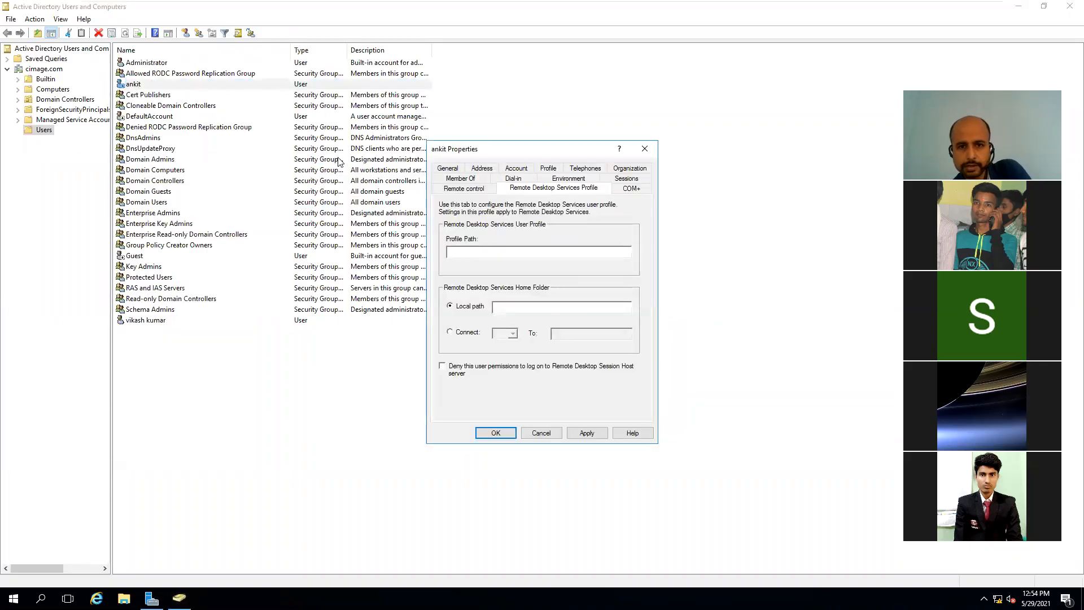
left_click(447, 180)
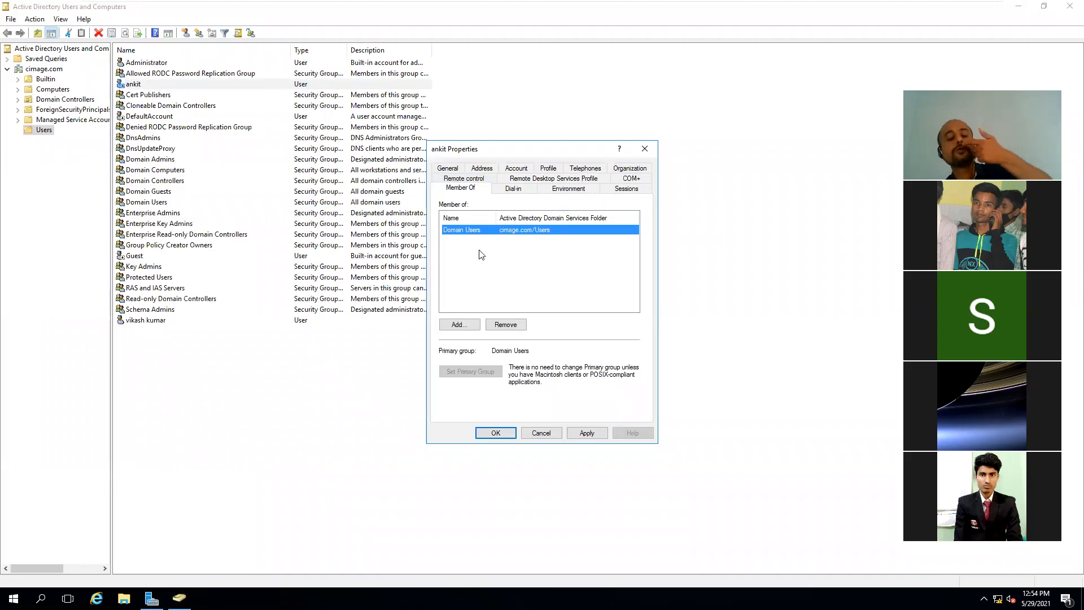
left_click(464, 326)
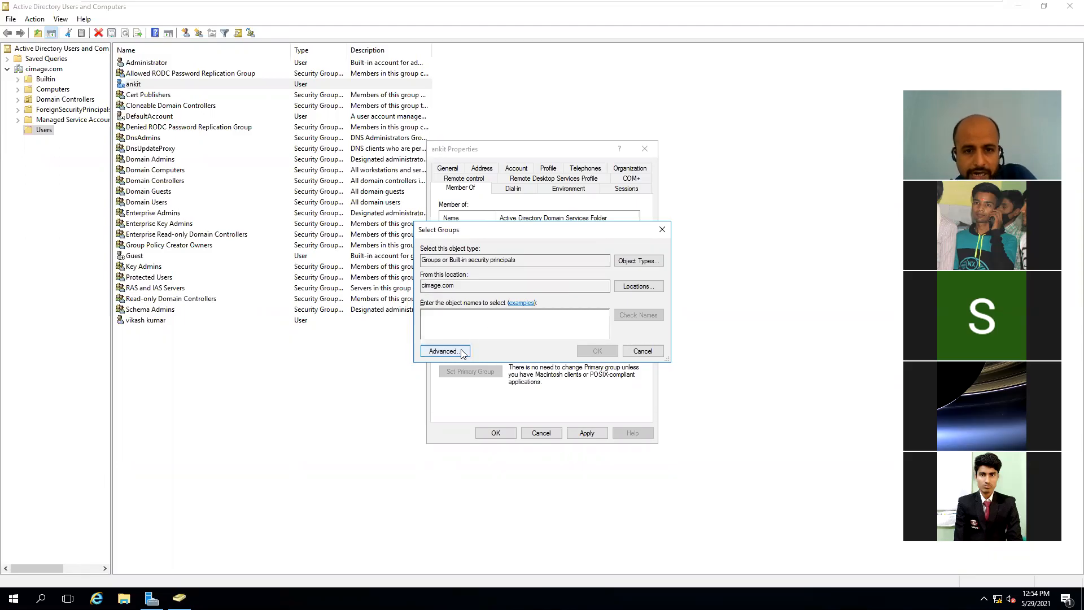
left_click(444, 351)
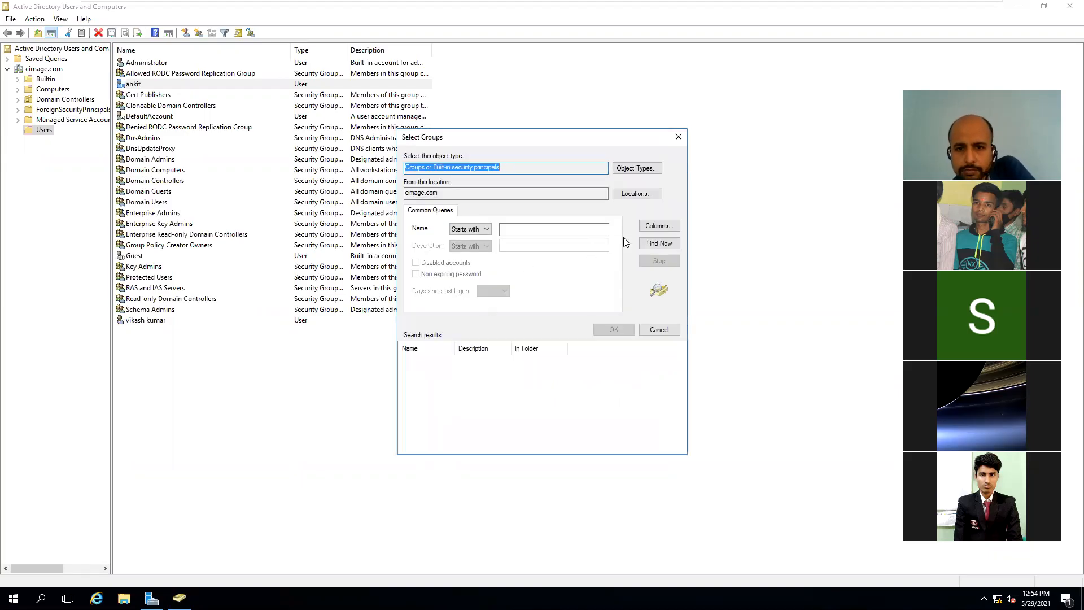
left_click(648, 243)
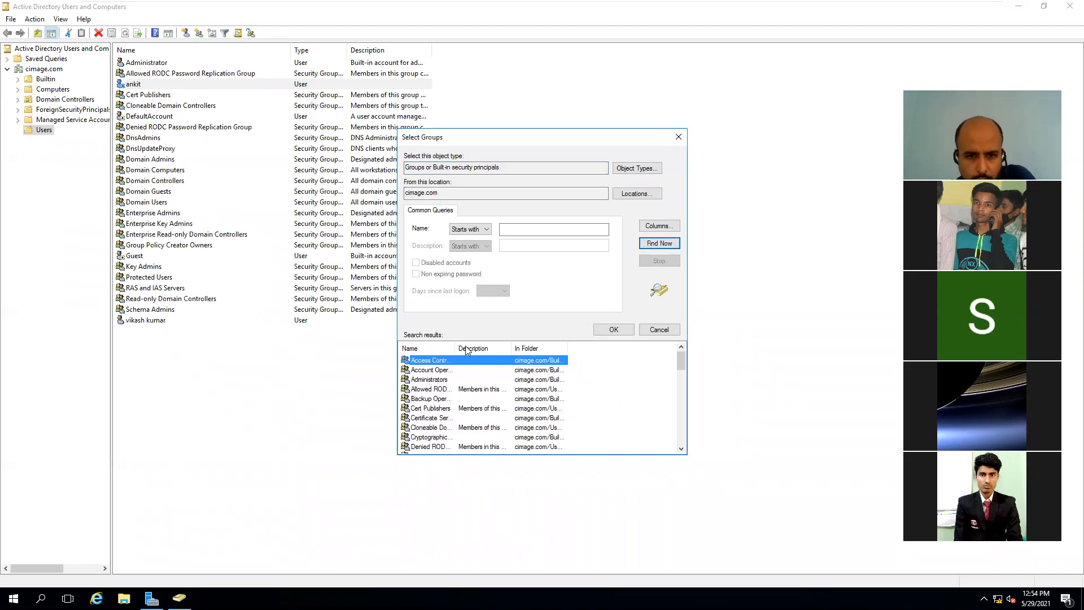
left_click_drag(454, 346, 535, 346)
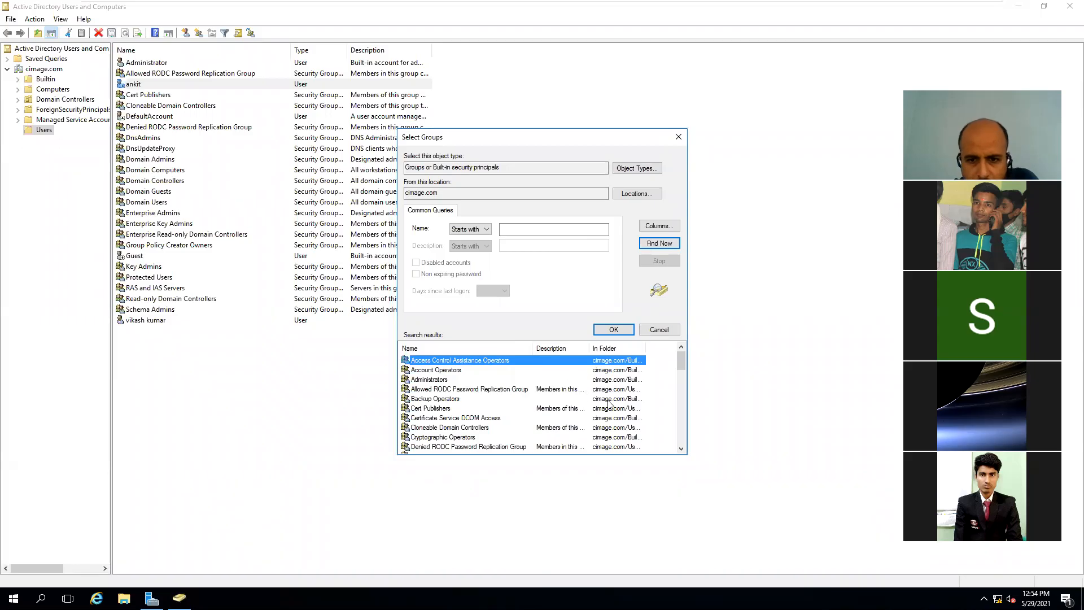
left_click(681, 449)
left_click(681, 450)
left_click(681, 449)
left_click(681, 450)
left_click(681, 450)
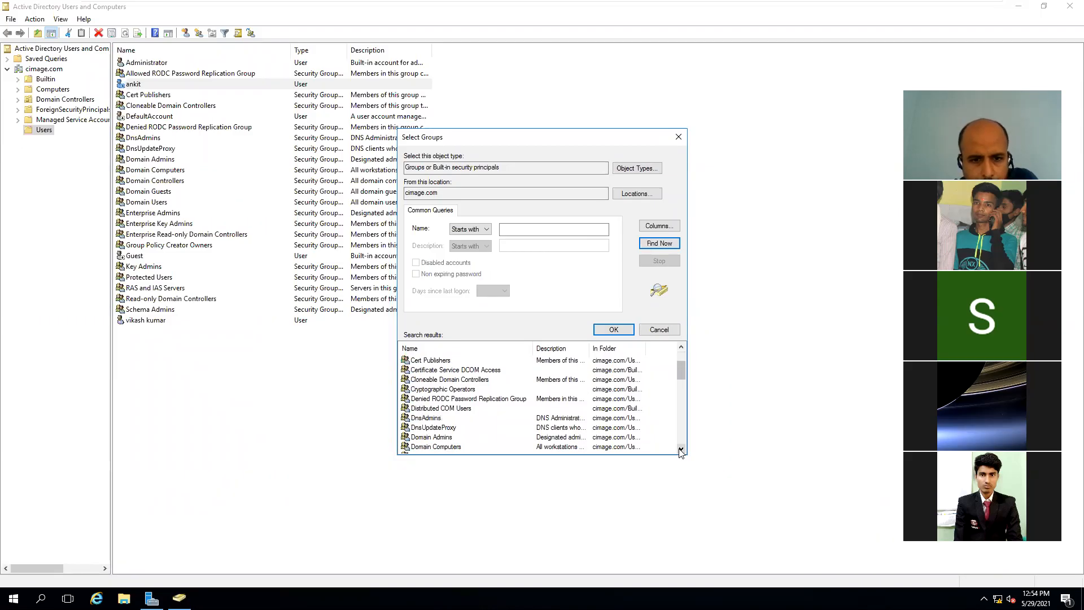
Step: Add ankit to Domain Admins, apply the change, and close ankit's properties
left_click(438, 440)
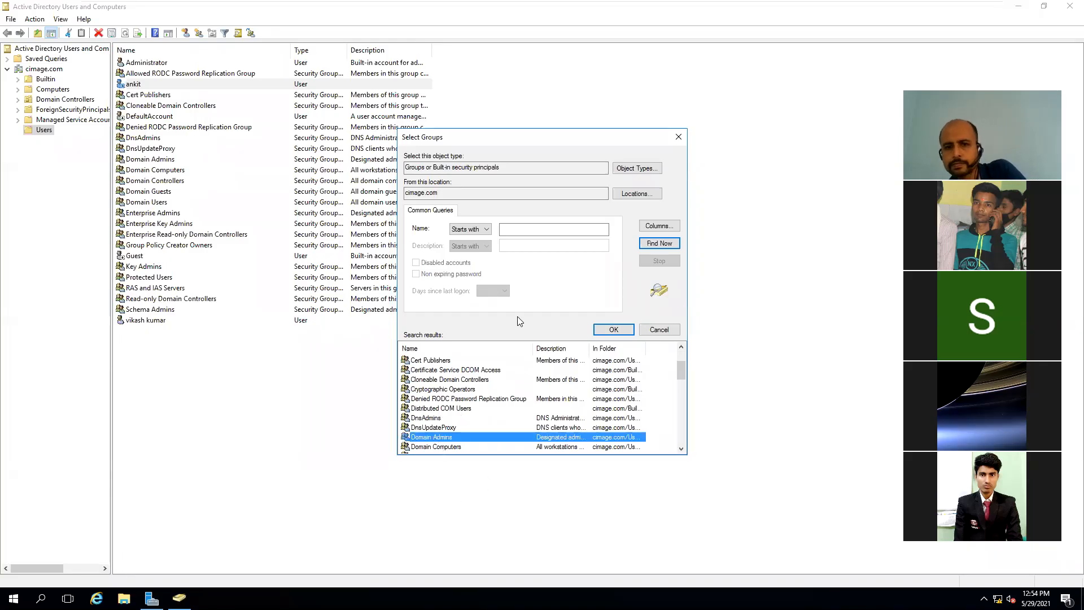
left_click(609, 329)
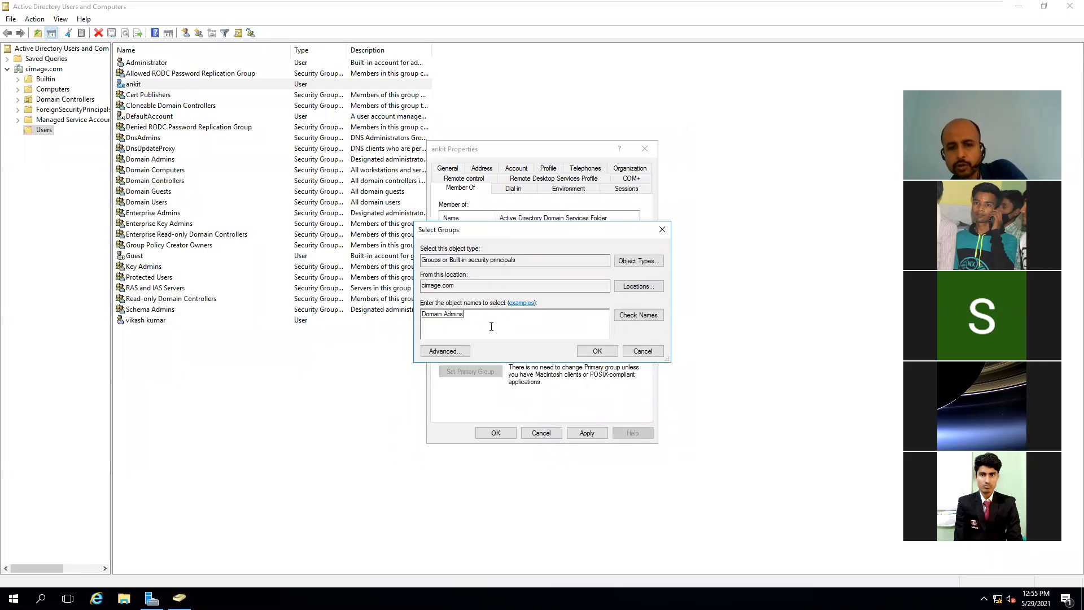
left_click(593, 351)
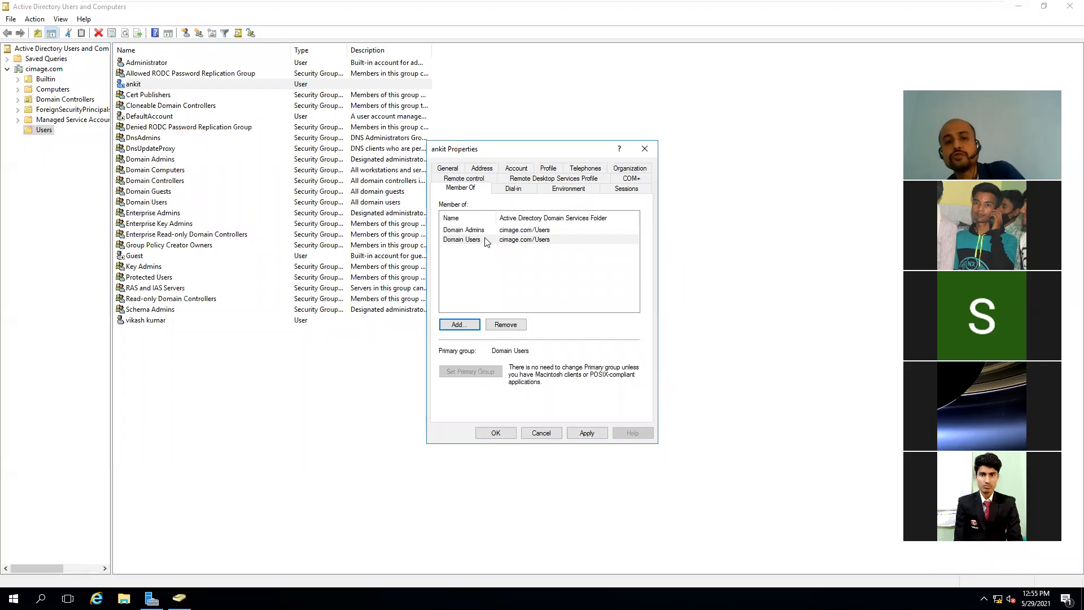
left_click(484, 230)
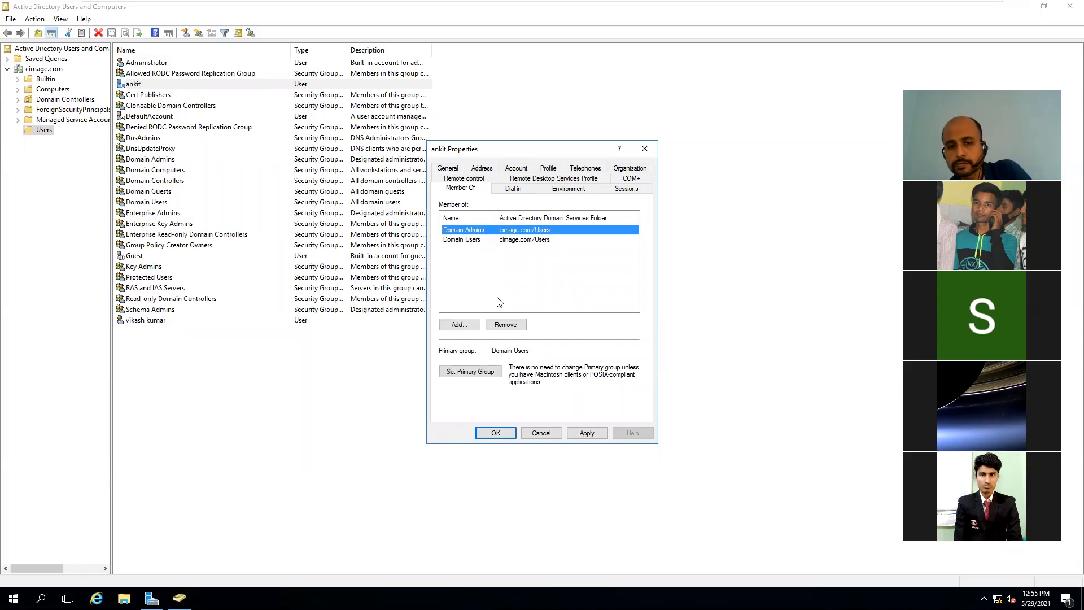
left_click(581, 438)
left_click(514, 432)
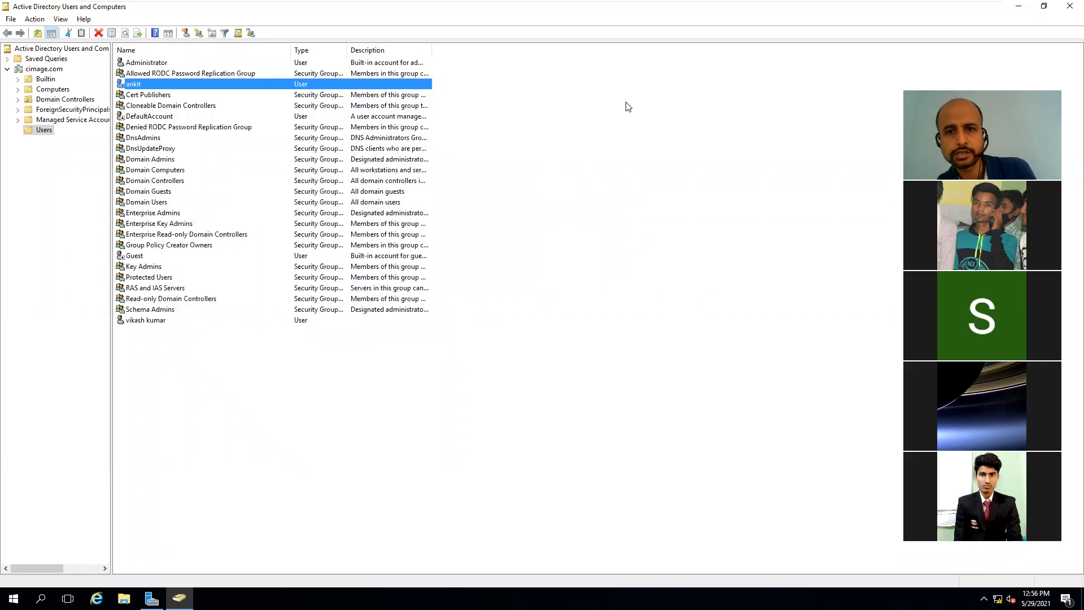
left_click(617, 86)
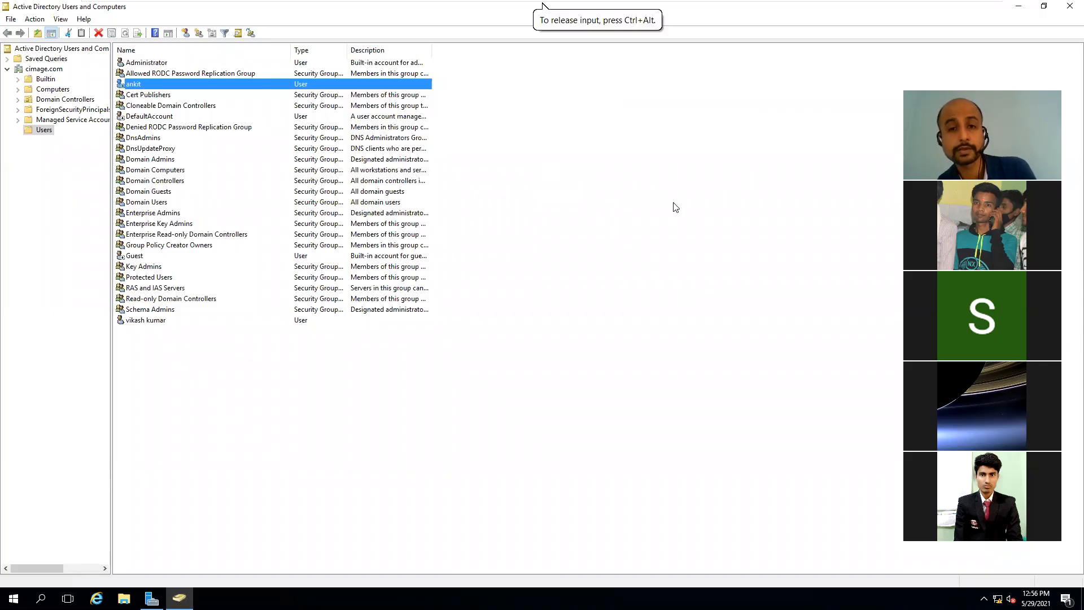
mouse_move(854, 5)
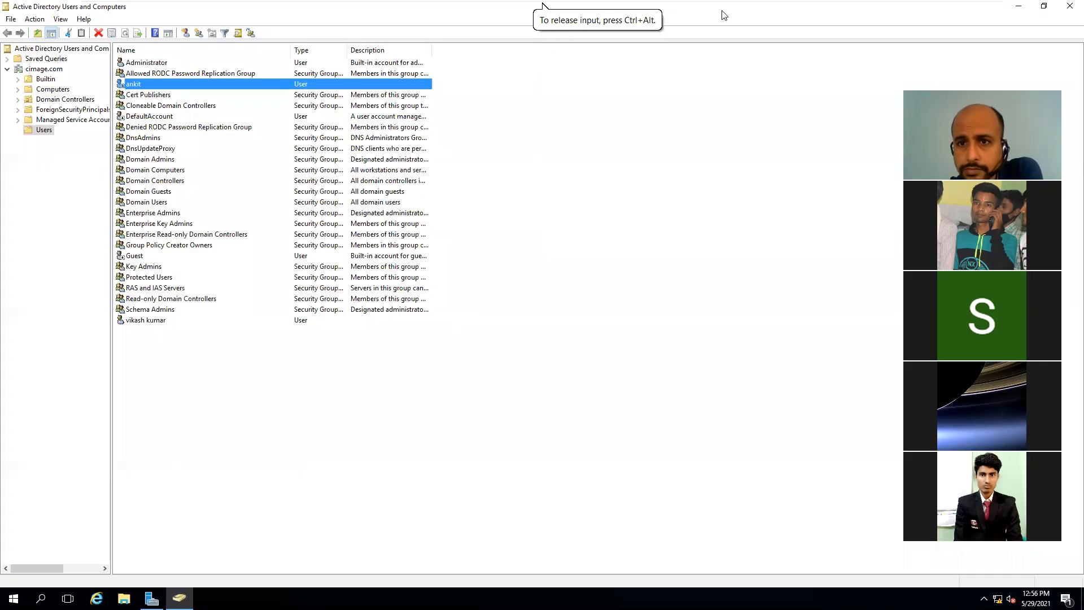
mouse_move(832, 5)
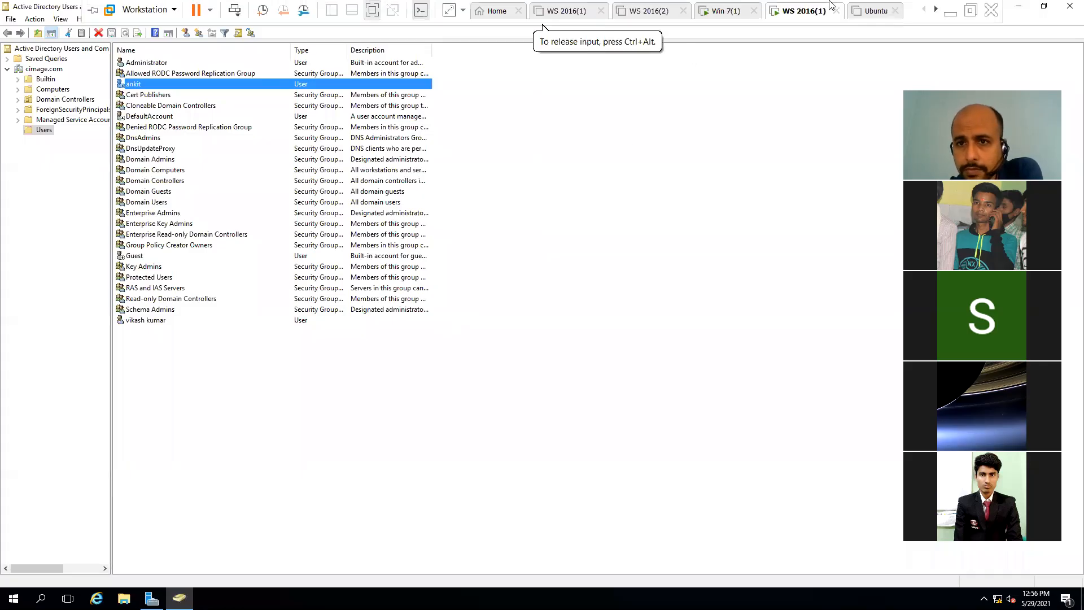
Step: Shut down the Win 7(1) guest from its Start menu, dismissing the Removable Devices notice
left_click(733, 19)
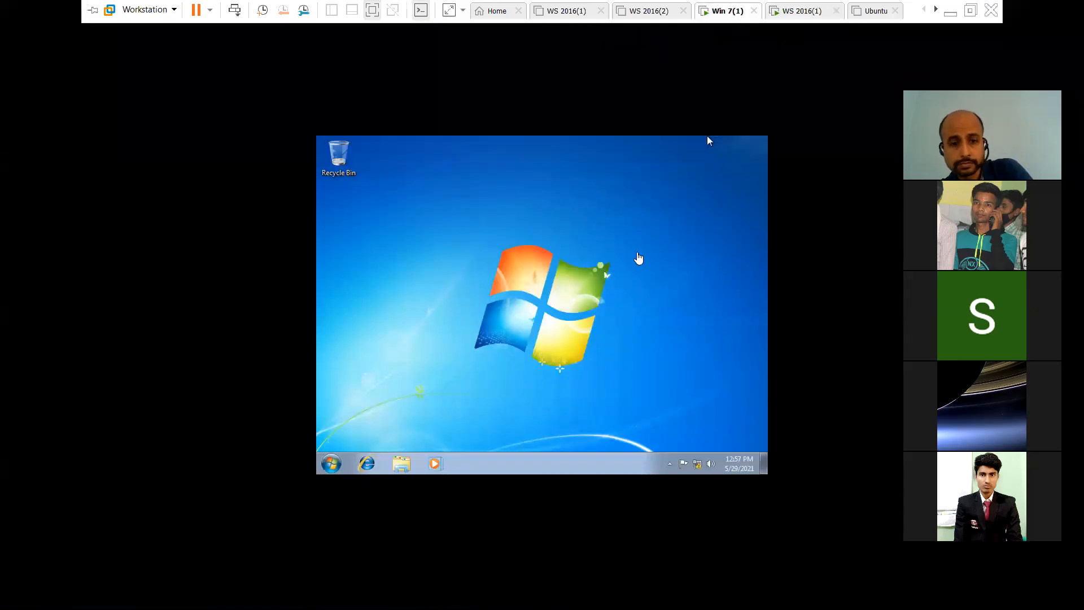
left_click(709, 139)
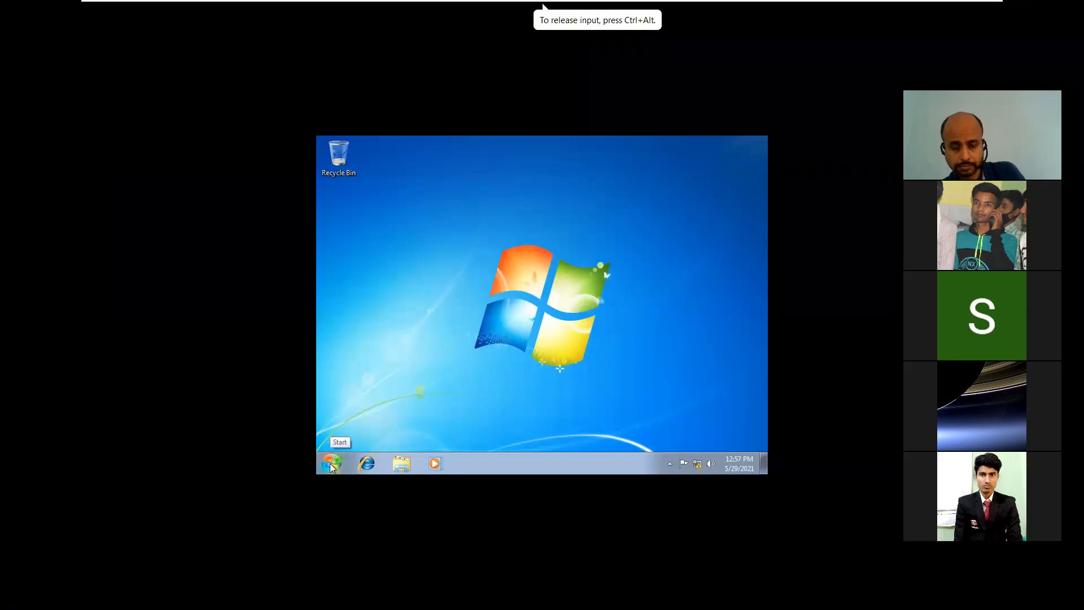
left_click(332, 466)
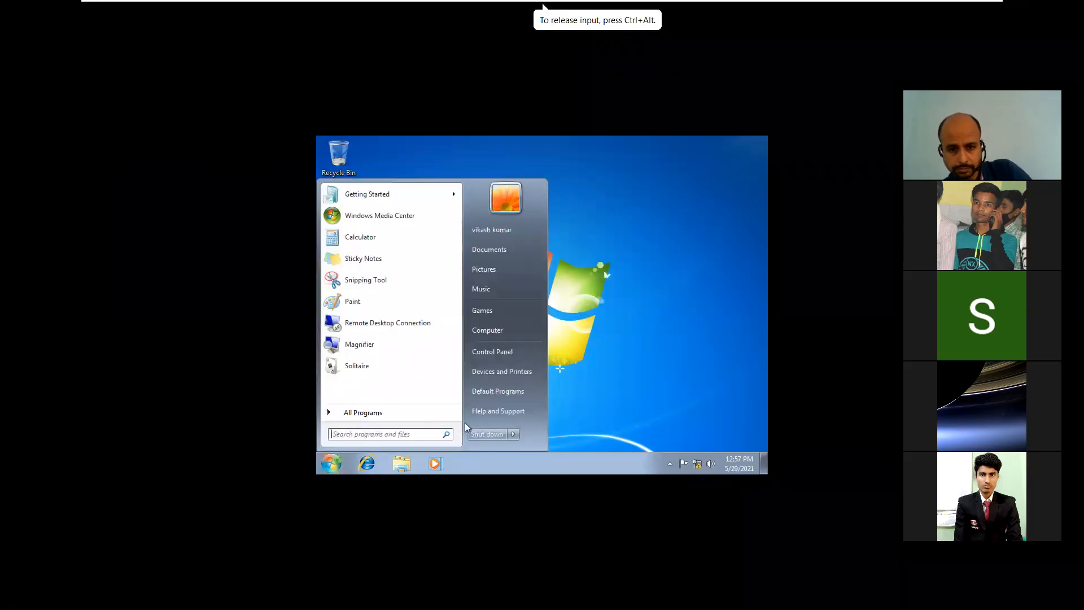
left_click(481, 434)
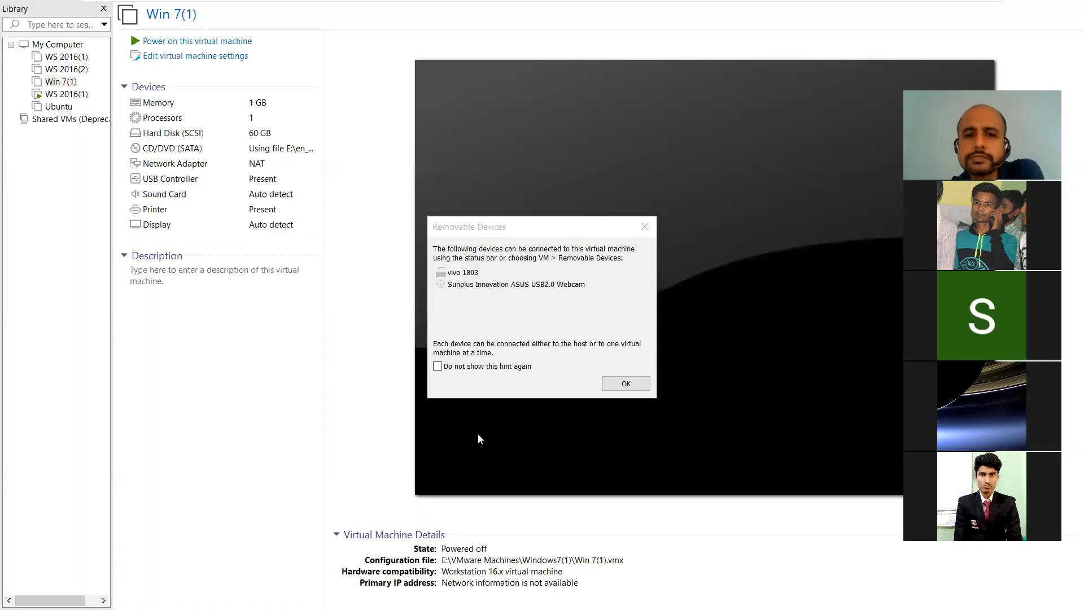
left_click(610, 384)
Step: Return to the WS 2016(1) server's Active Directory window
mouse_move(657, 5)
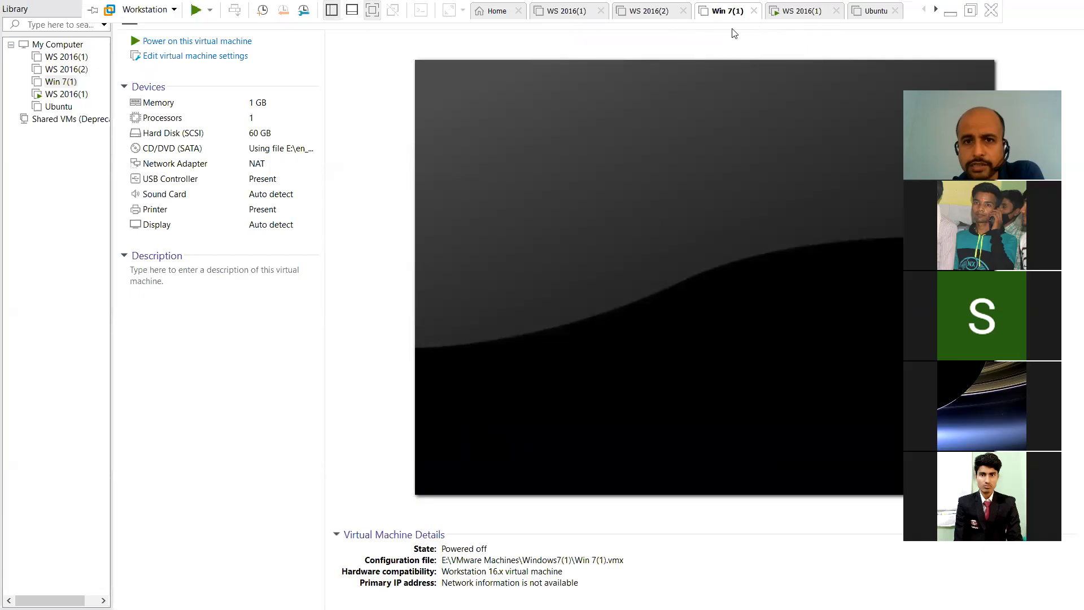
mouse_move(855, 5)
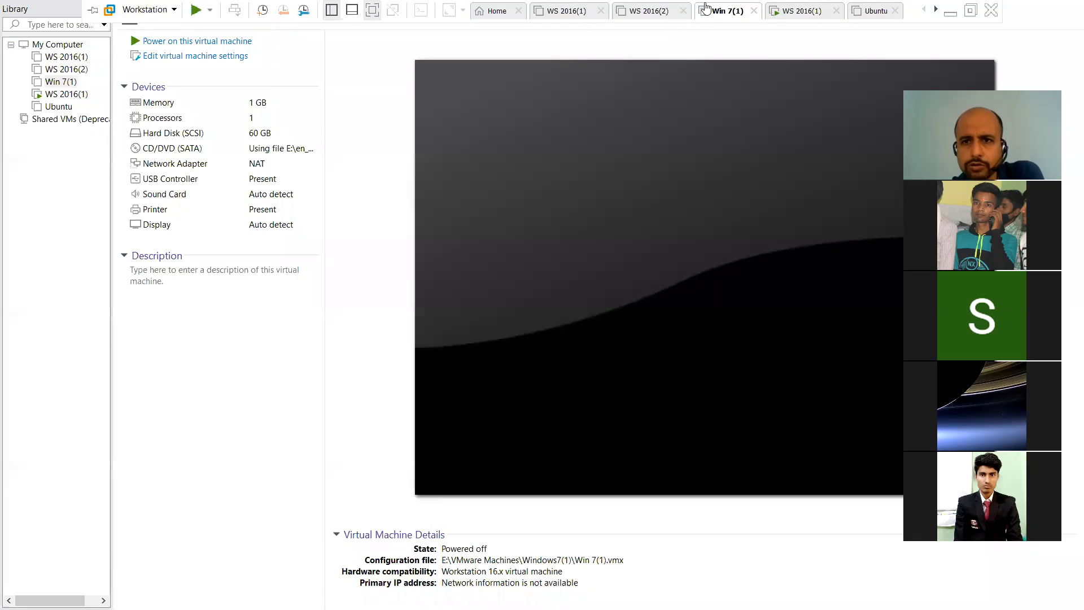
left_click(796, 13)
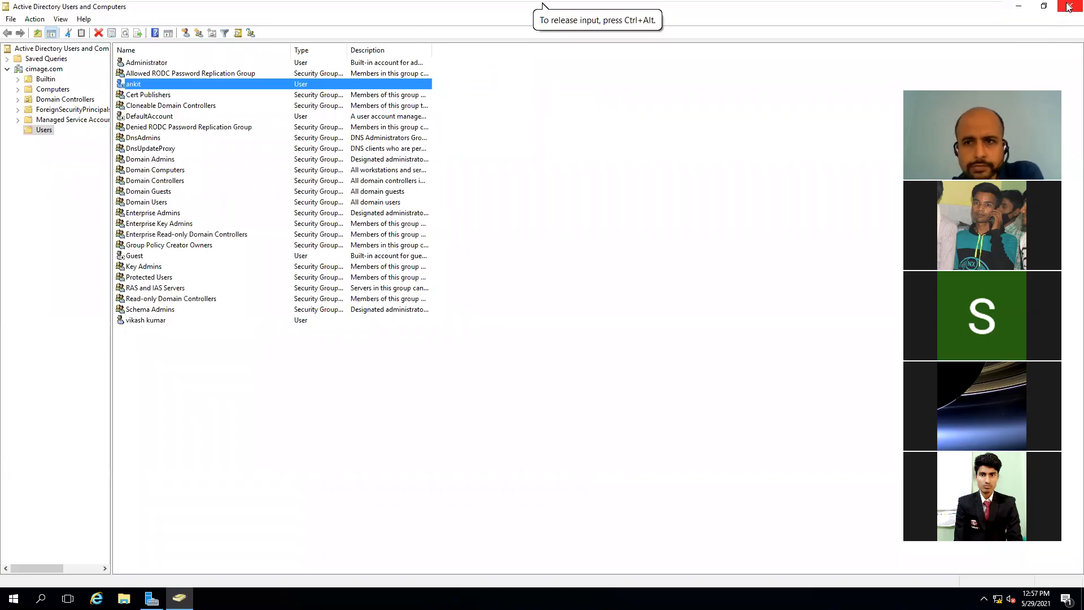
Step: Cancel the open Domain Users properties, then close Active Directory Users and Computers and Server Manager
left_click(1069, 7)
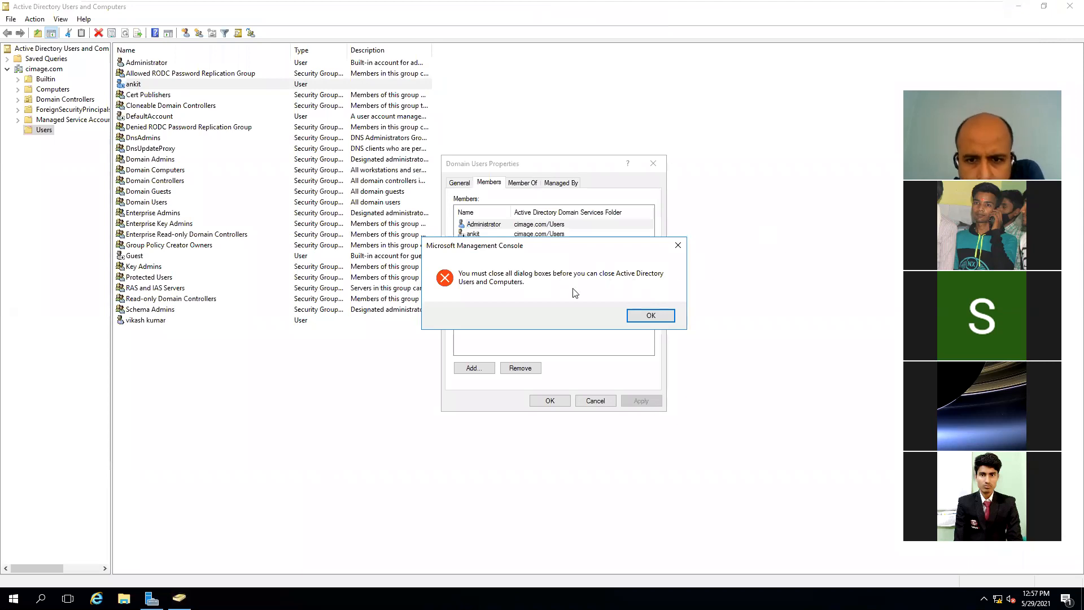
left_click(677, 246)
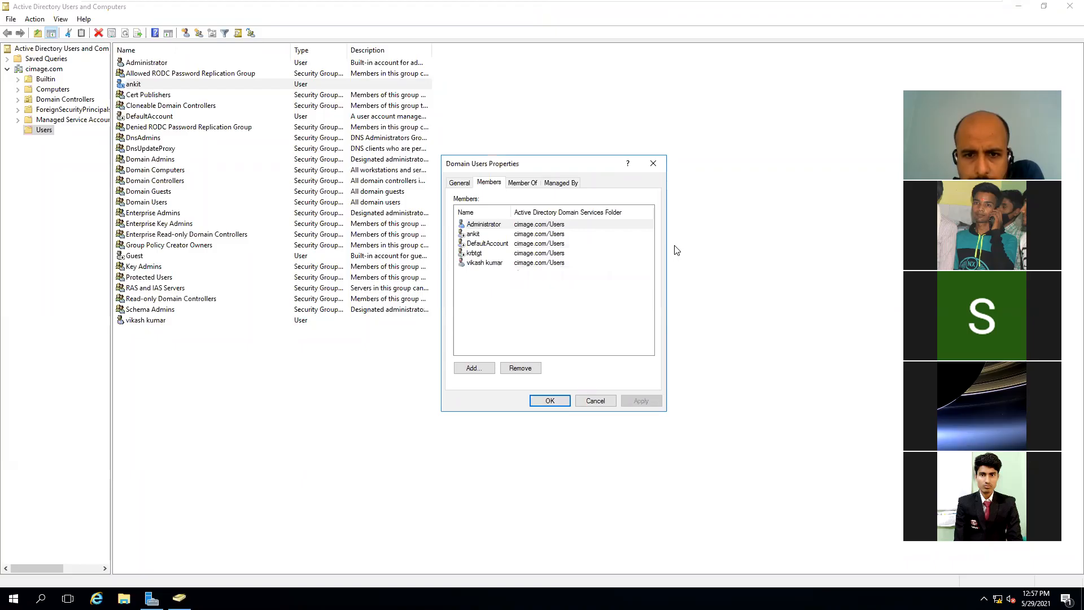
left_click(594, 401)
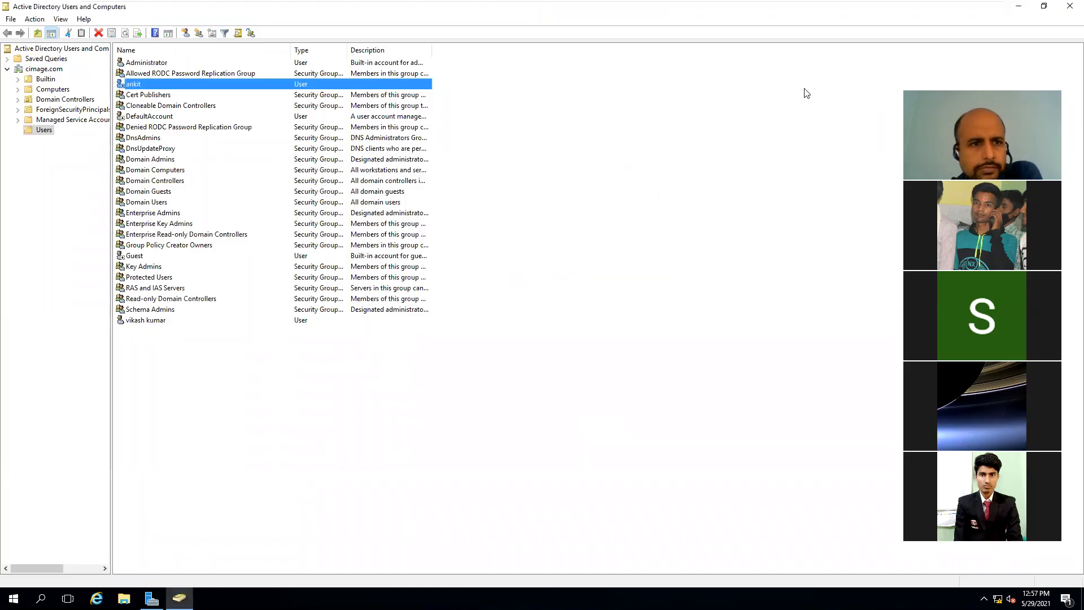
left_click(1069, 7)
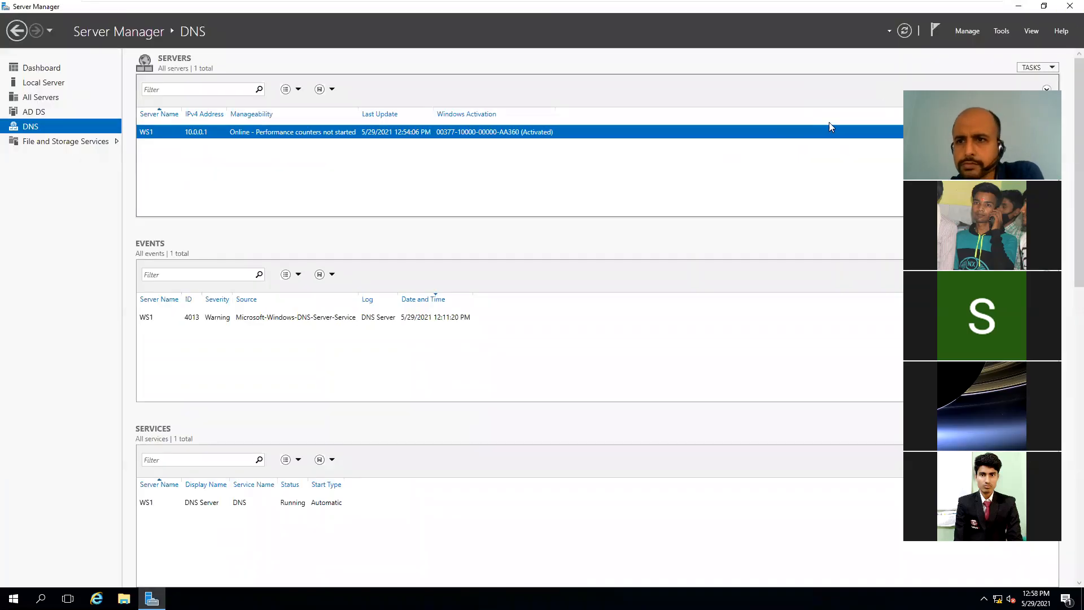
left_click(1067, 15)
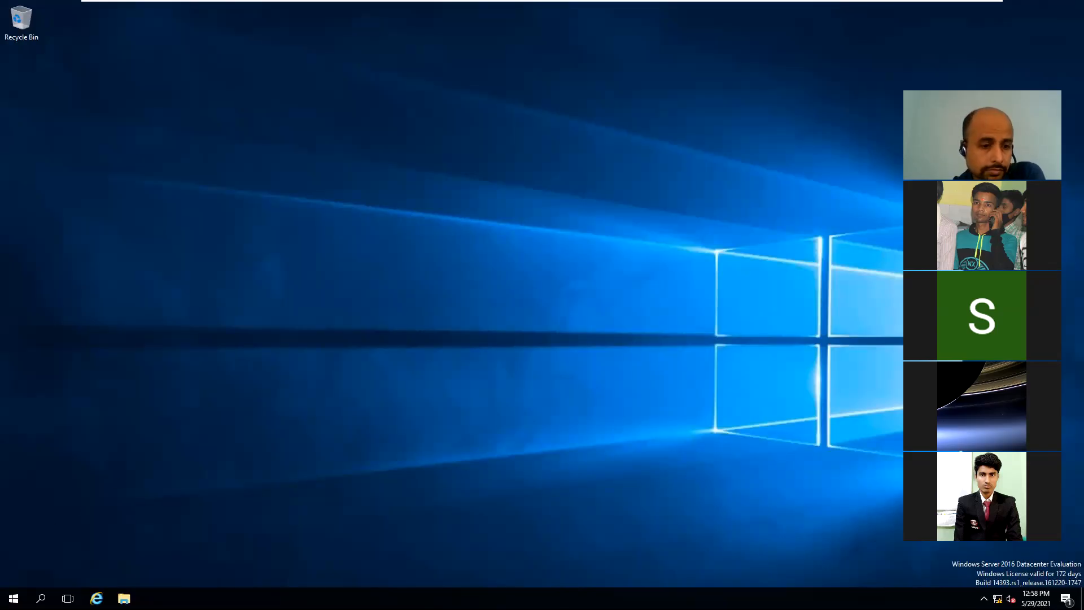
Step: Shut down Windows Server 2016 via Start > Power, keeping the Other (Unplanned) reason
left_click(13, 598)
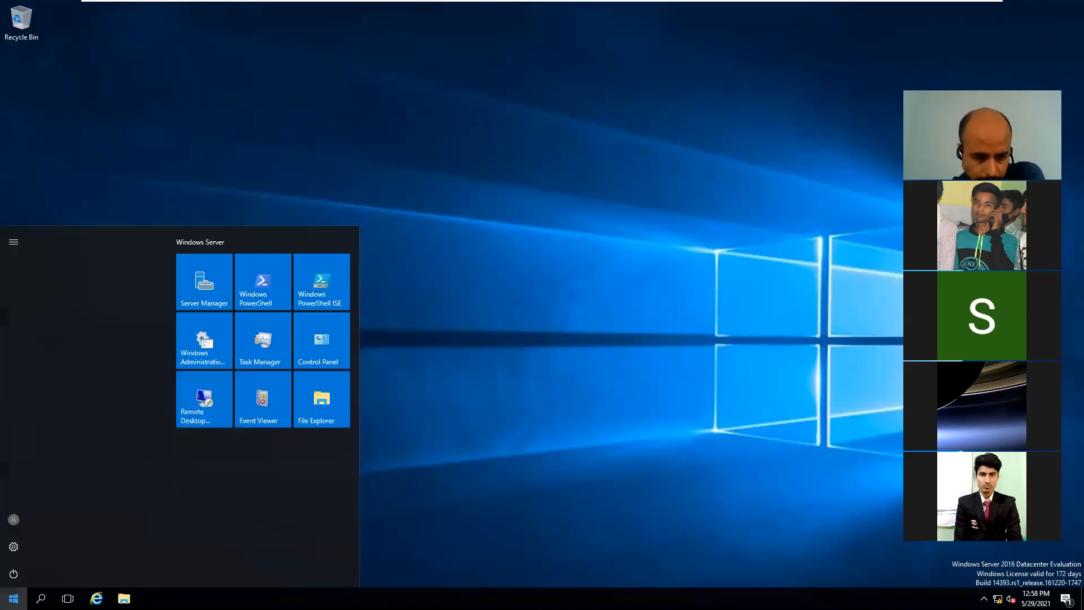
left_click(15, 575)
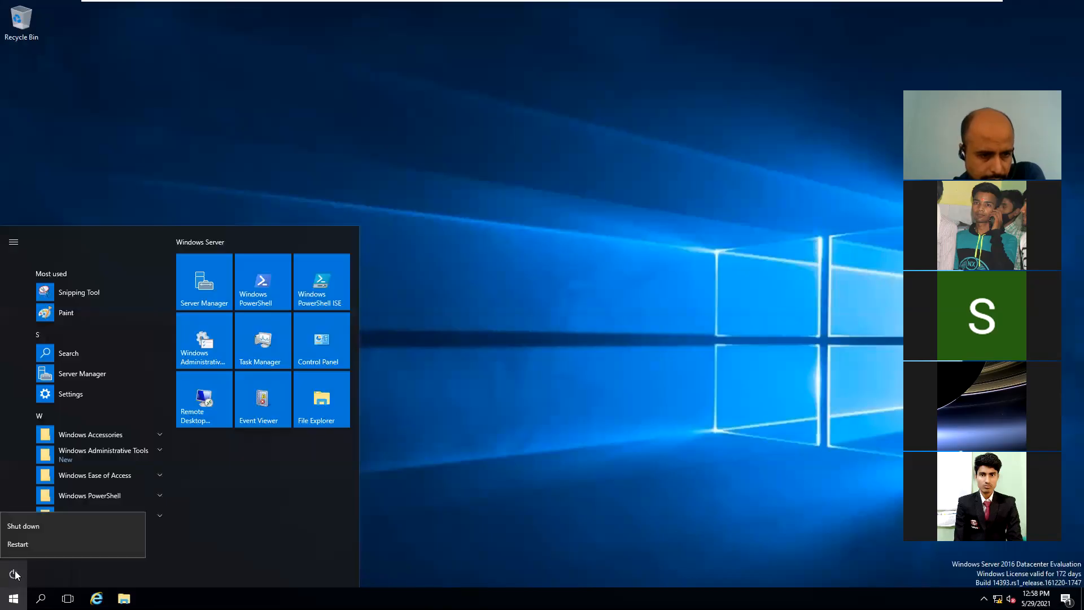
left_click(21, 530)
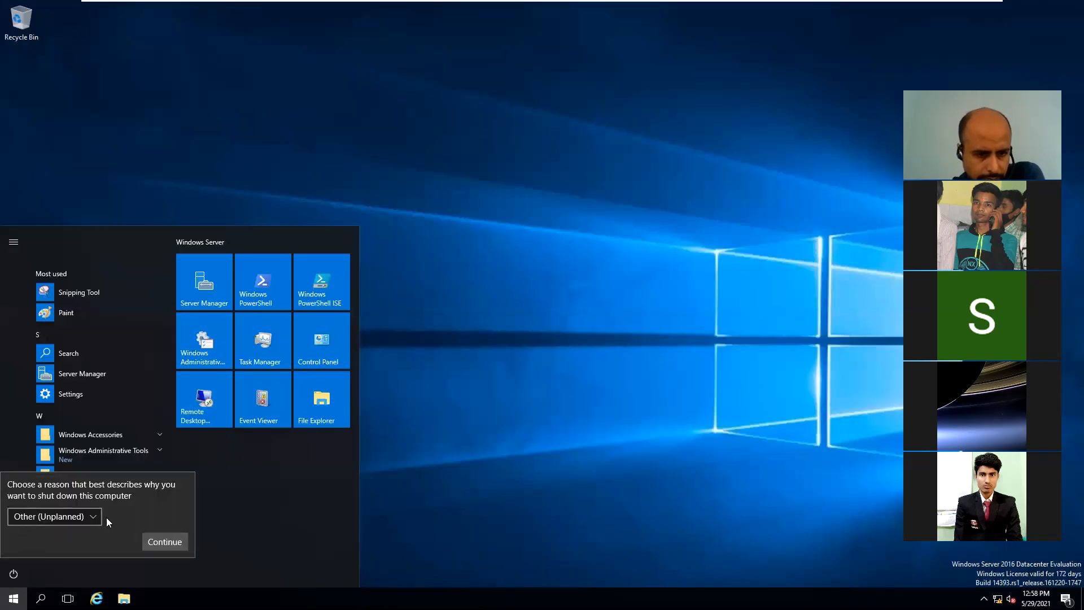
left_click(157, 540)
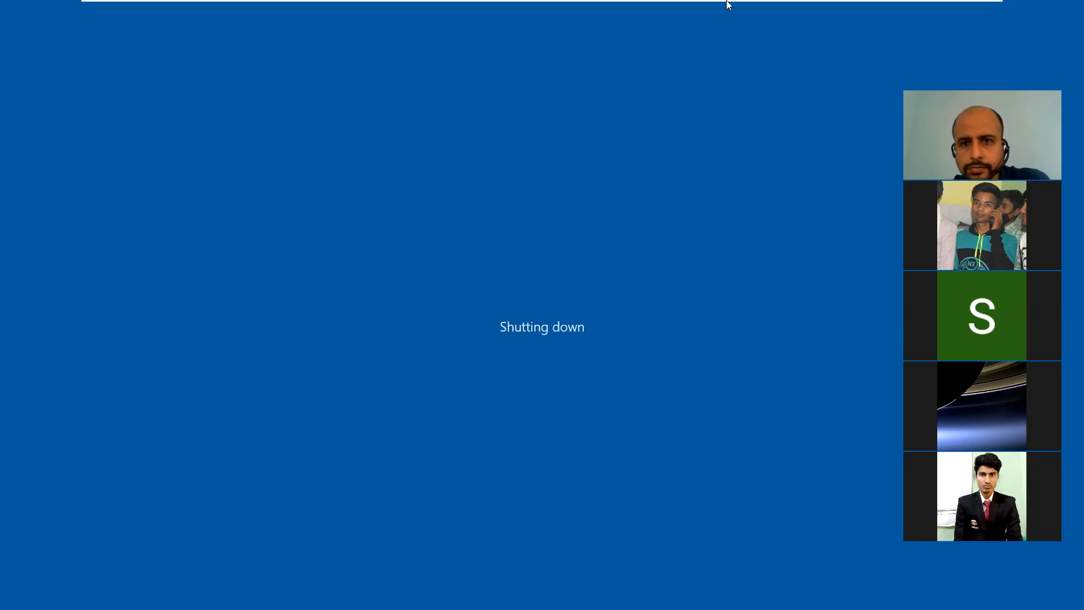
Step: Exit VMware Workstation after the WS 2016(1) VM shows Powered off
mouse_move(728, 4)
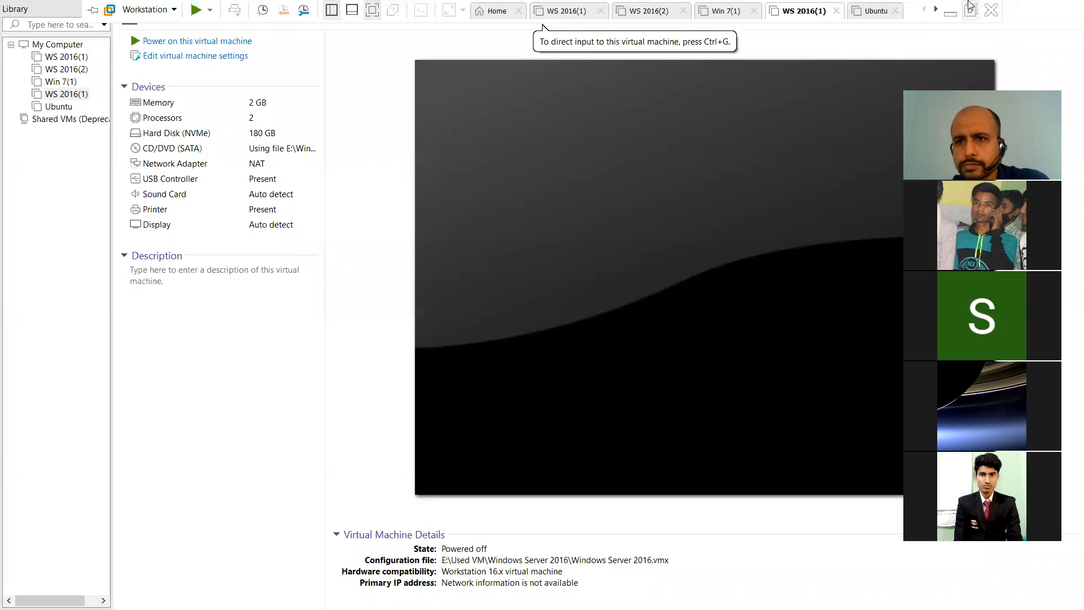
left_click(989, 10)
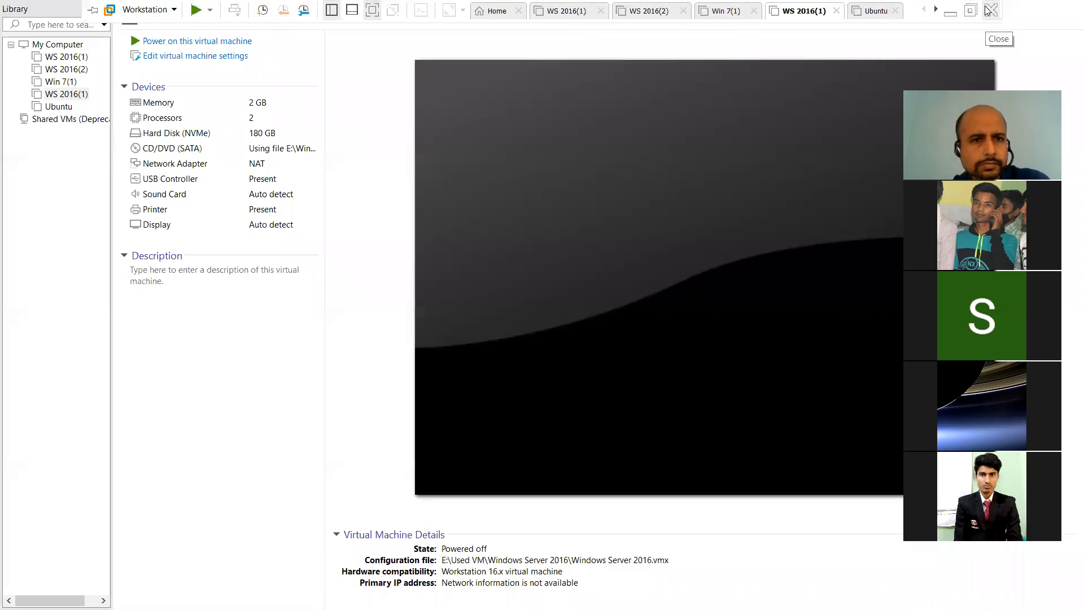